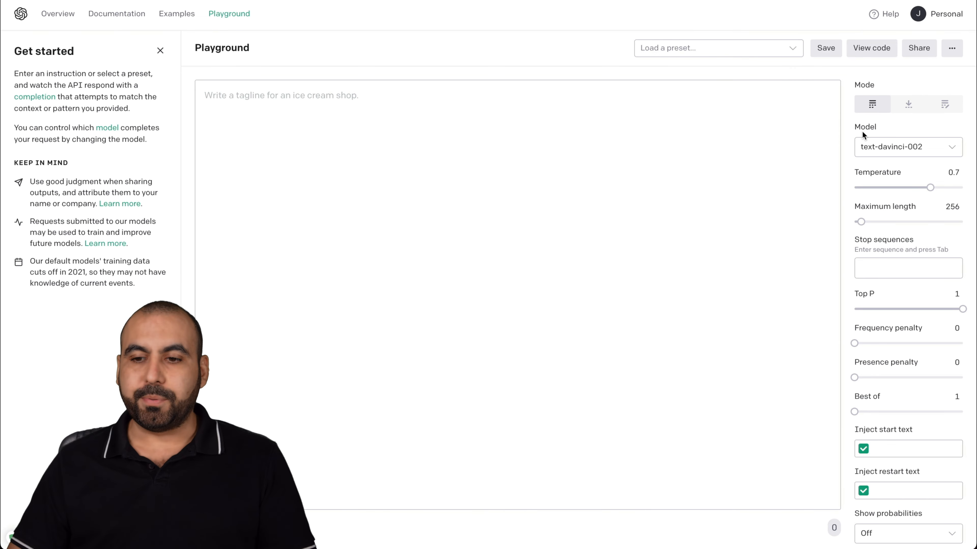
Step: Look over the available GPT-3 models, keep text-davinci-002, and set the maximum length to 1047
left_click(898, 147)
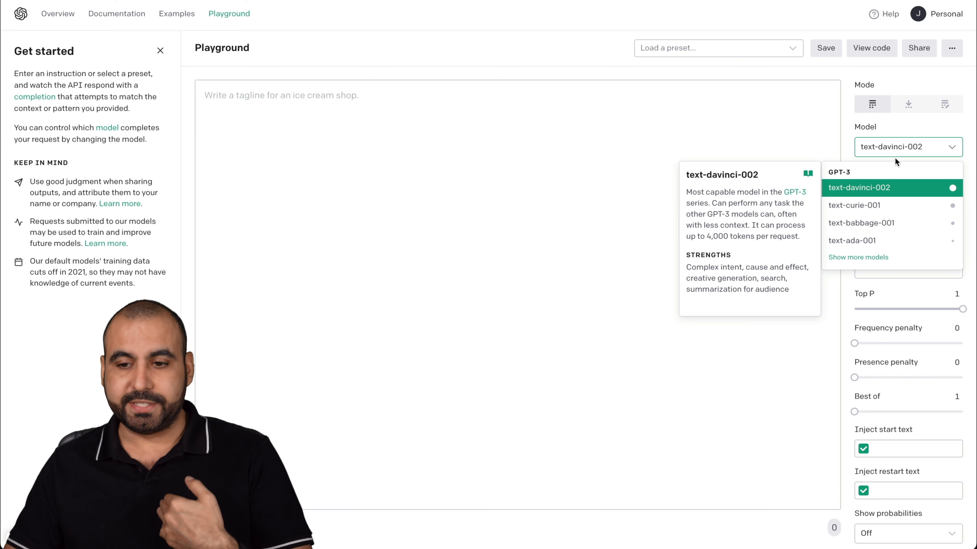
left_click(850, 141)
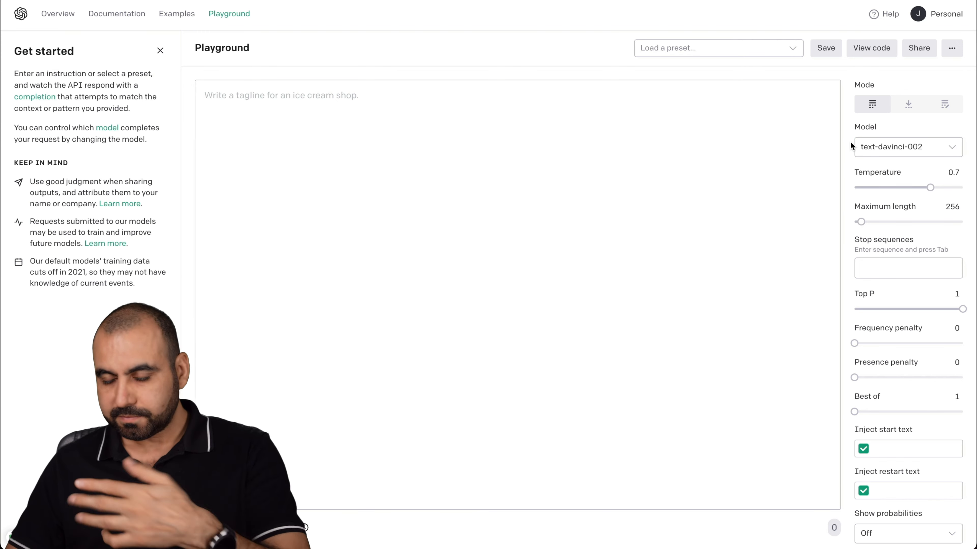
mouse_move(942, 182)
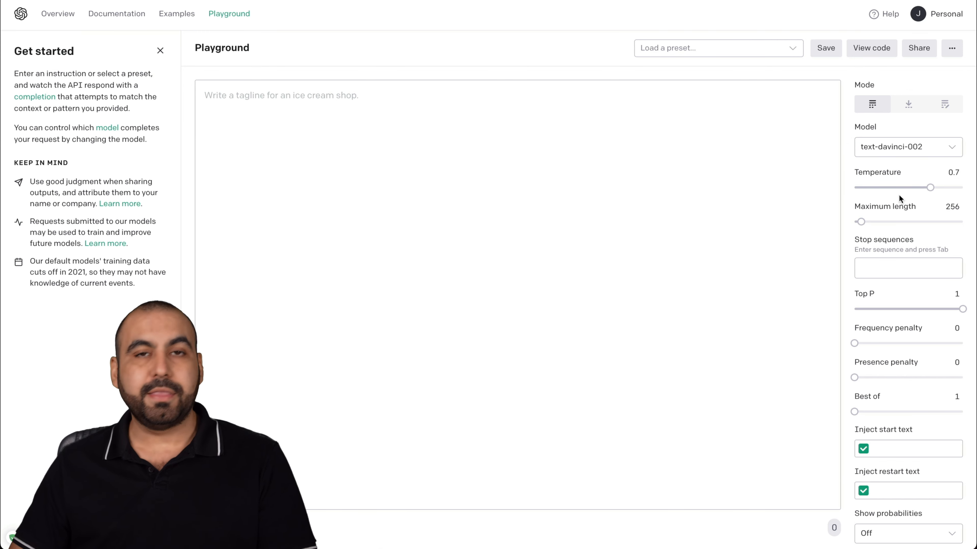
mouse_move(855, 212)
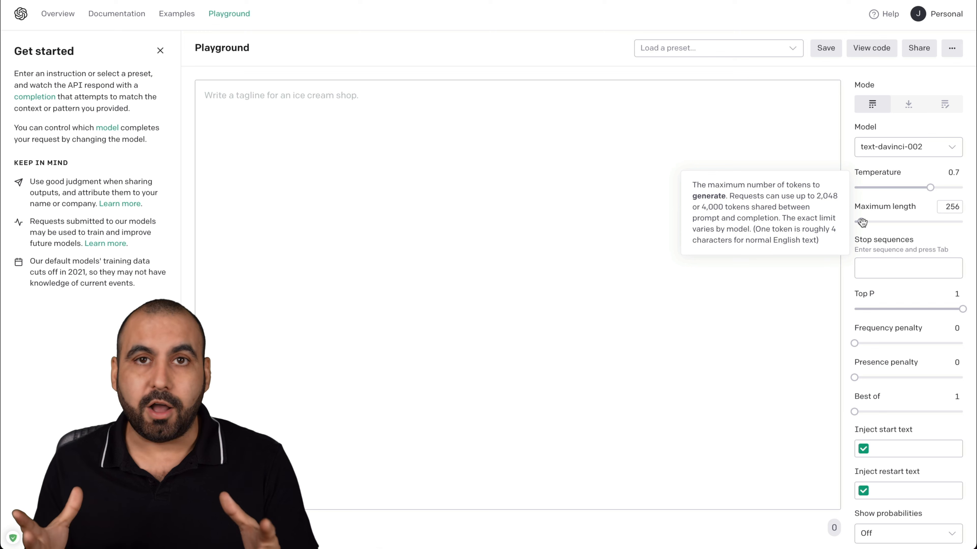
left_click_drag(862, 222, 884, 224)
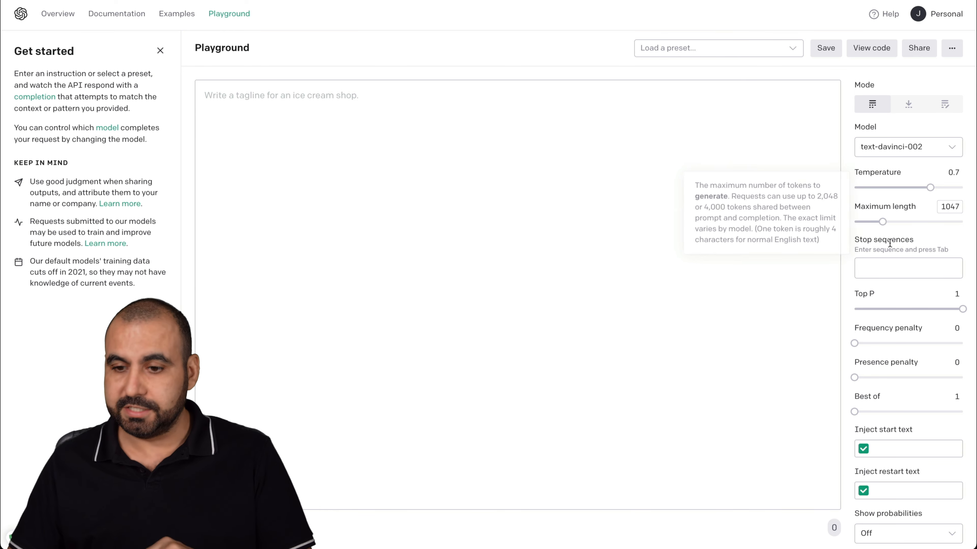
Step: Add "/##" as a stop sequence
left_click(901, 265)
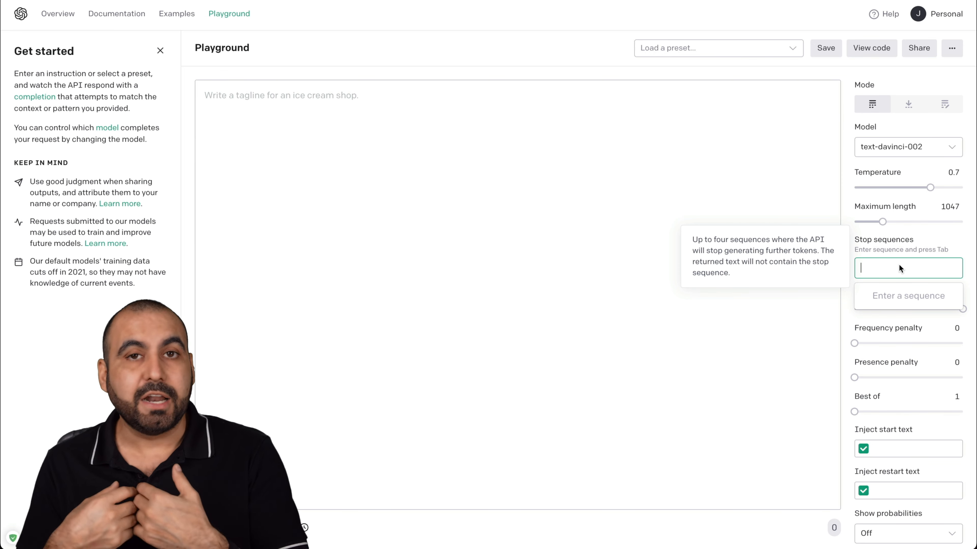
type("/##")
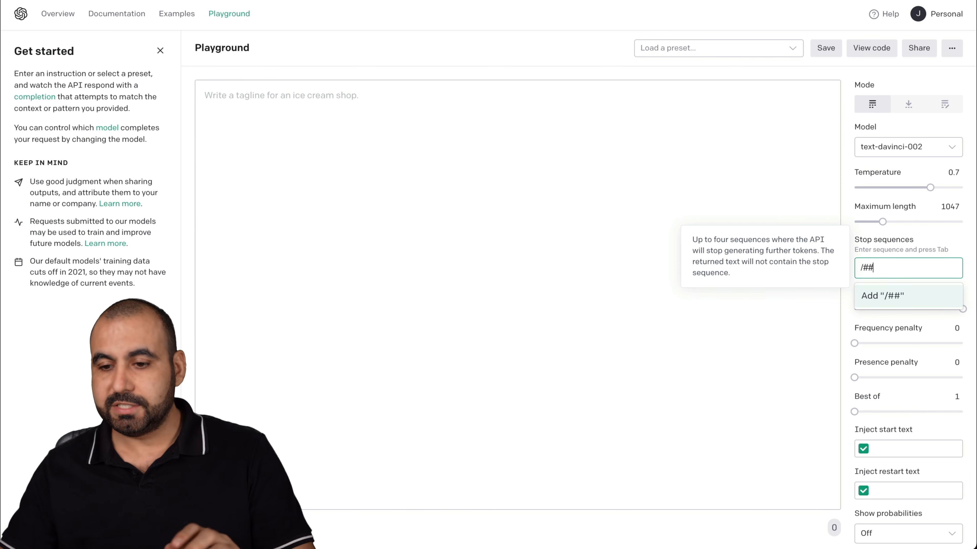
left_click(862, 242)
left_click(871, 266)
type("/##")
key("Tab")
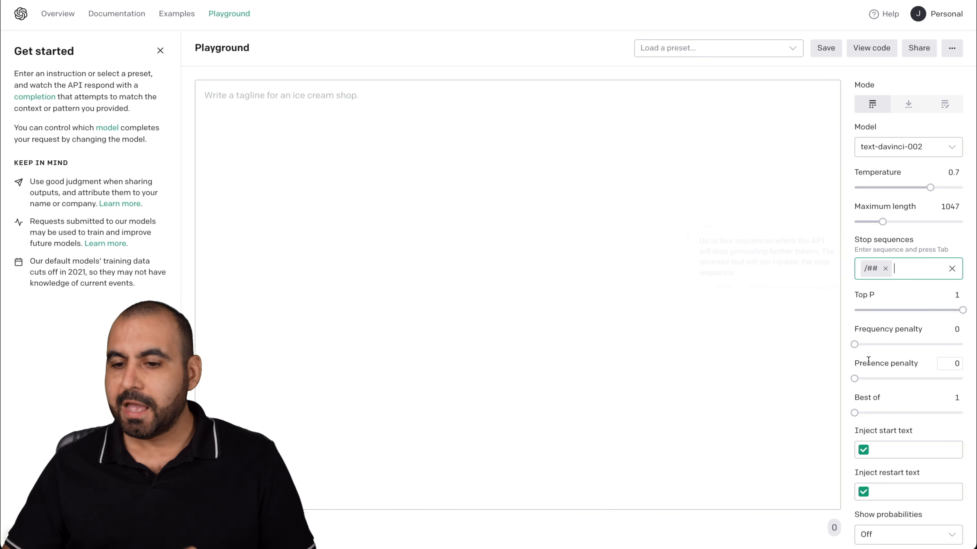
Step: Set both the frequency penalty and the presence penalty to 1
scroll(861, 331, "down", 1)
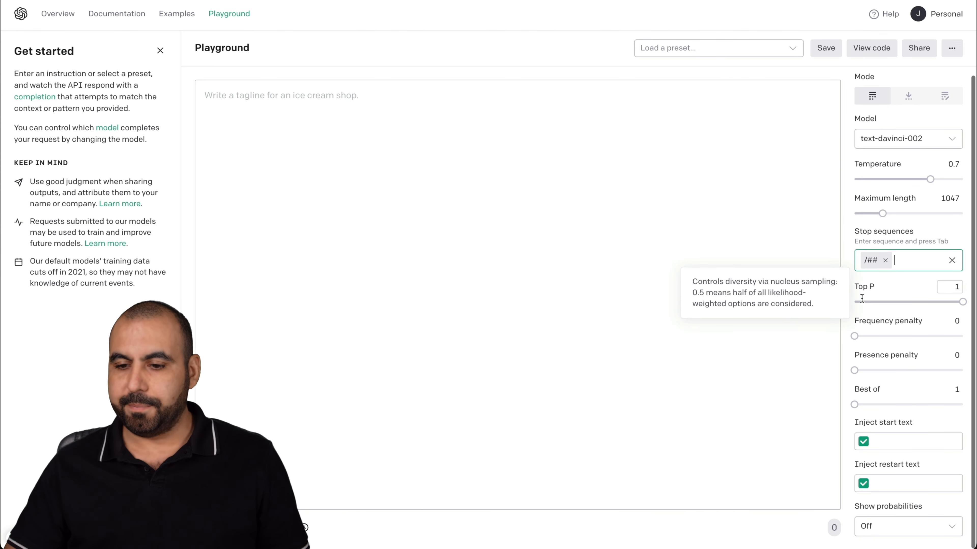
left_click_drag(855, 336, 921, 336)
left_click(956, 321)
type("1")
left_click(957, 354)
type("1")
left_click(847, 322)
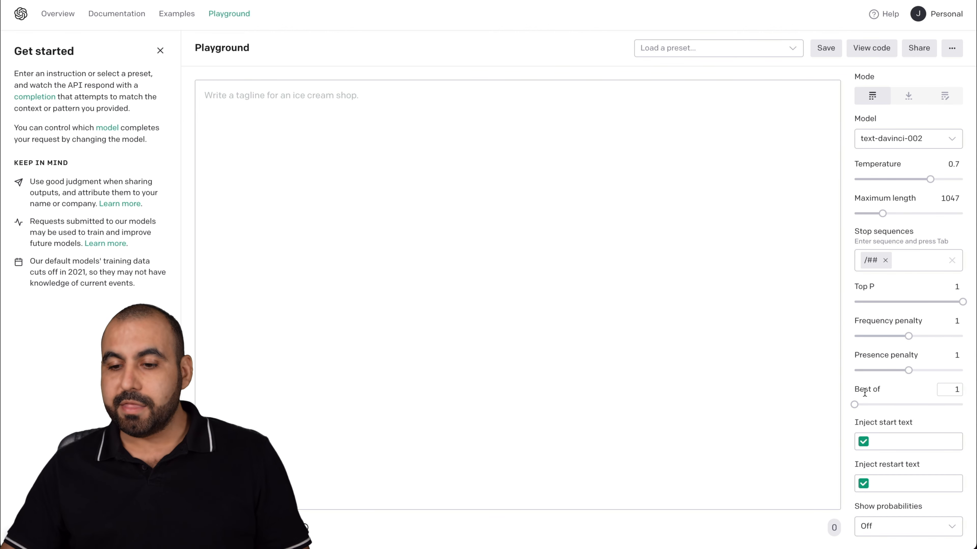
Step: Try Best of values of 2 and 3, and set it back to 1
mouse_move(865, 392)
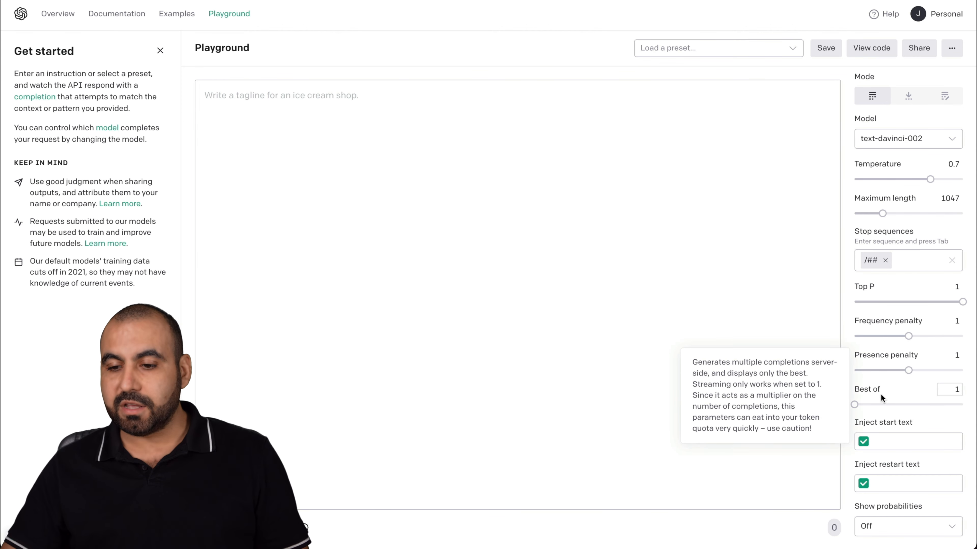
double_click(951, 395)
type("2")
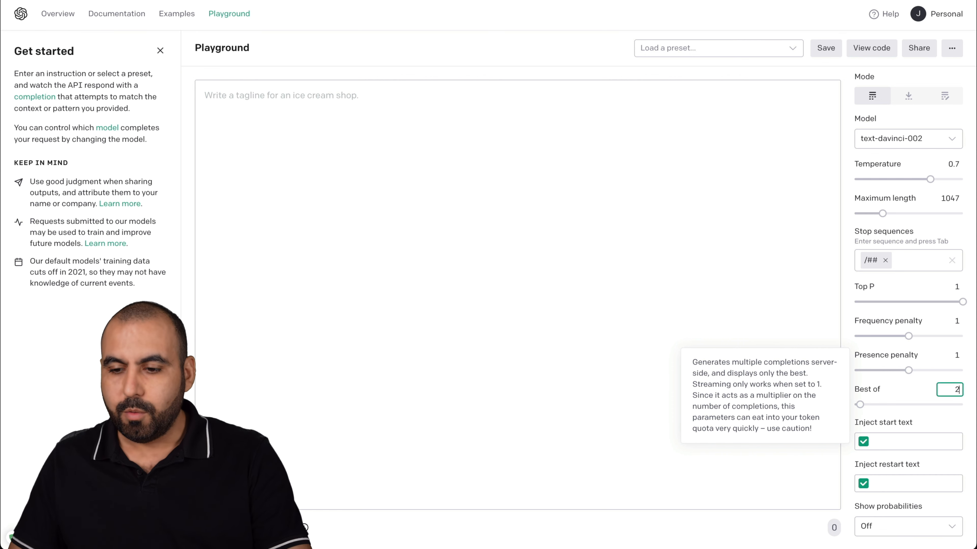
key("Up")
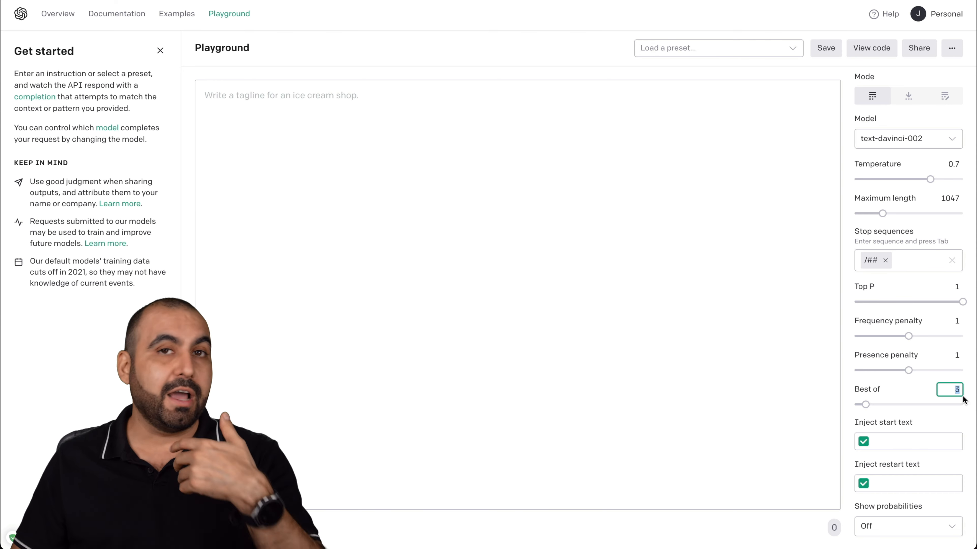
mouse_move(954, 391)
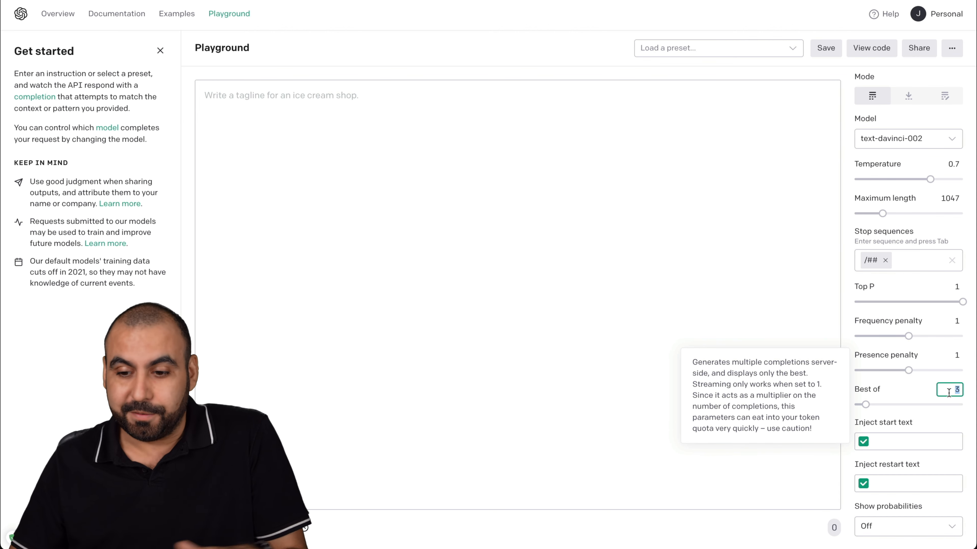
type("1")
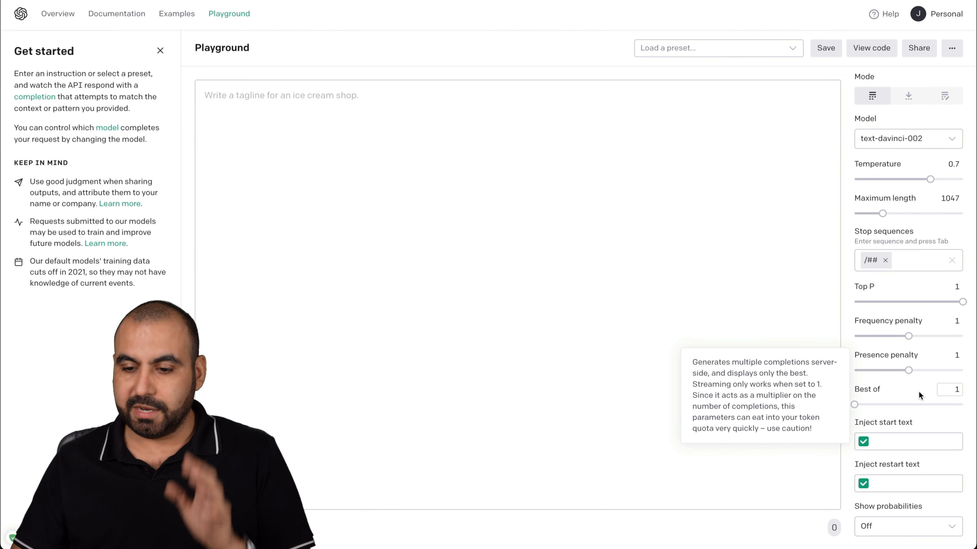
Step: Write the prompt "Write a whole blog based on the title", followed by a blank line and the label "title:"
left_click(475, 184)
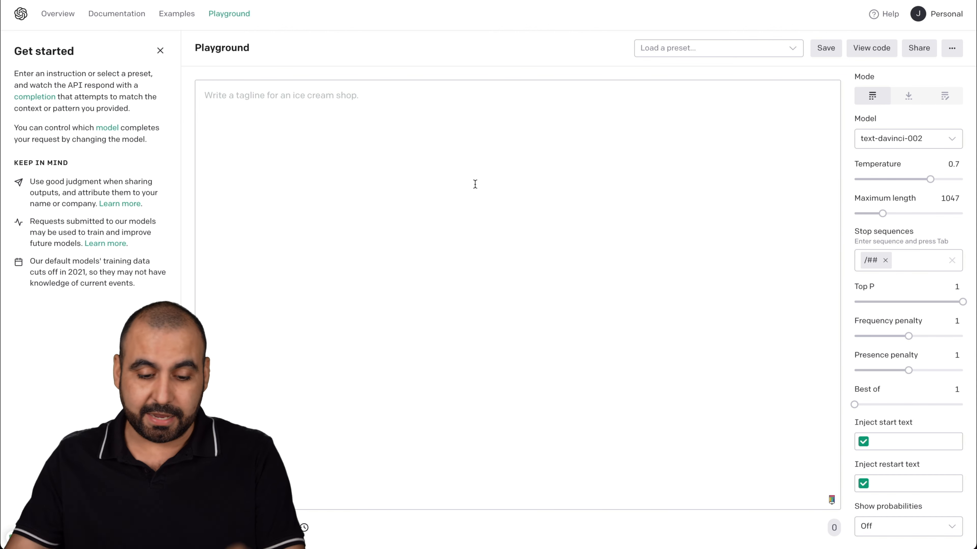
type("Write a ")
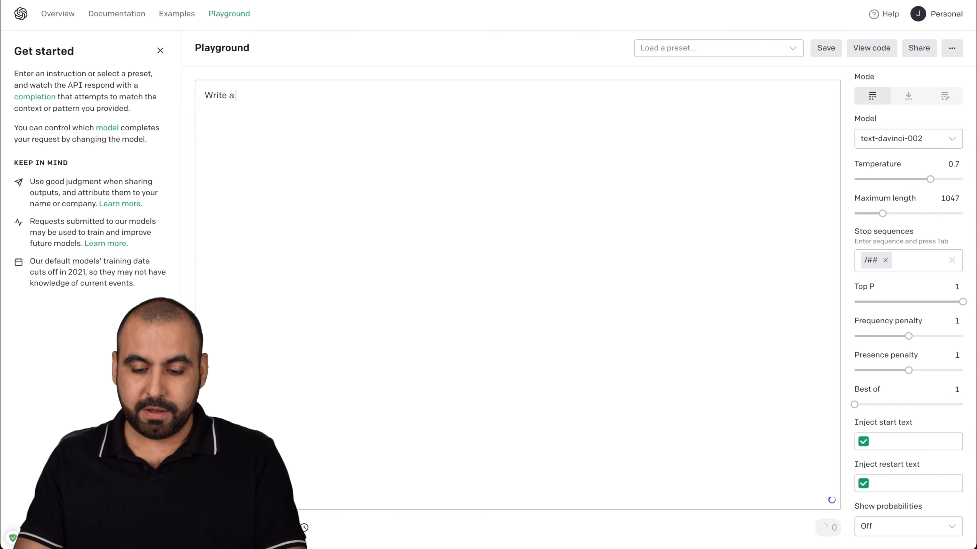
type("whole blog ")
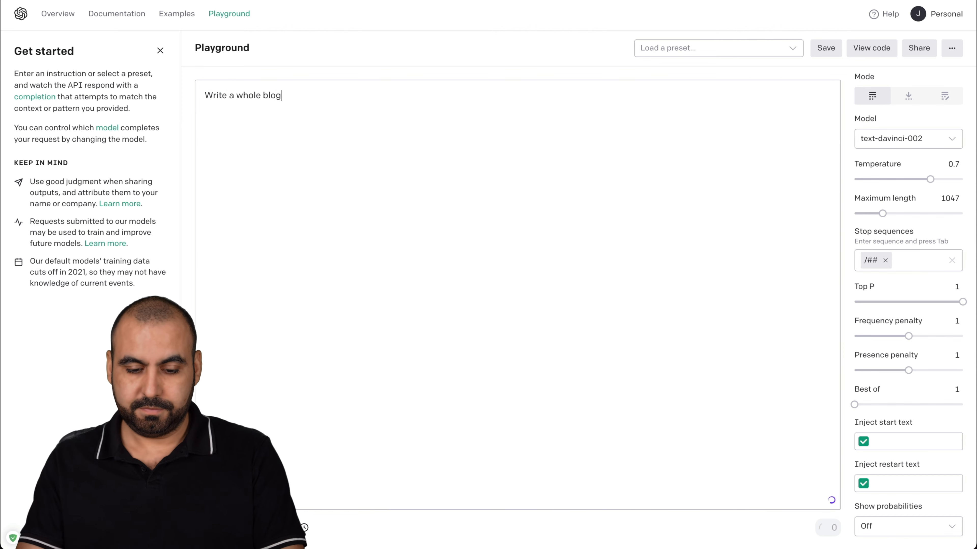
type("based on ")
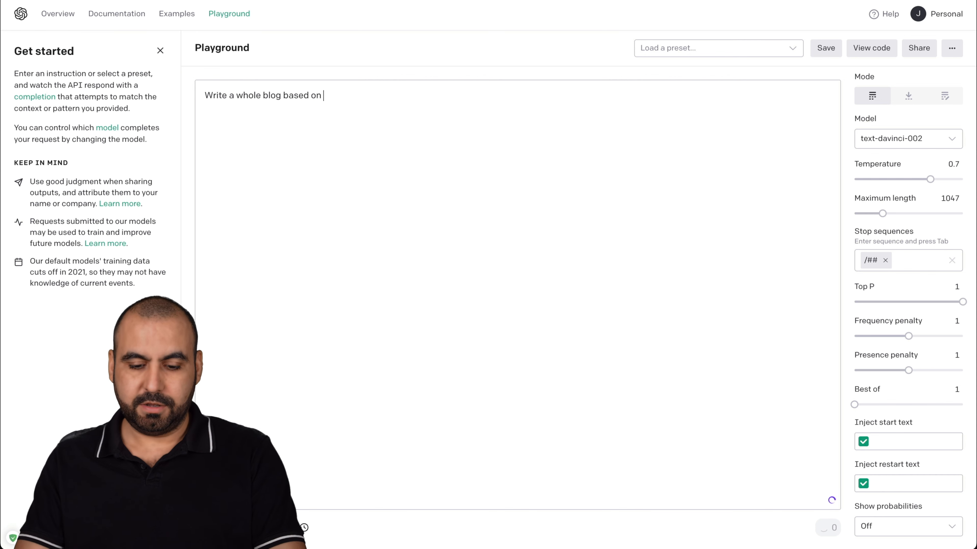
type("the title")
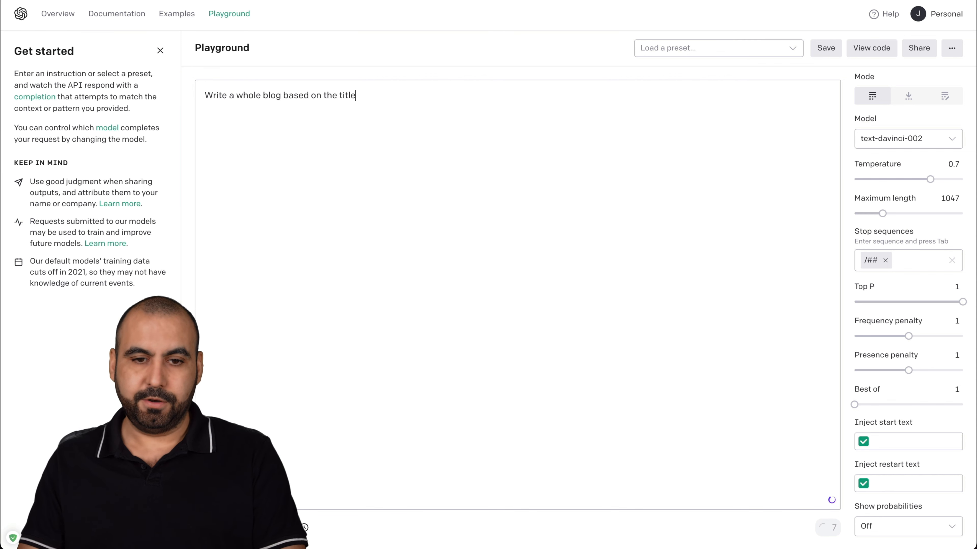
key("Return")
key("Return")
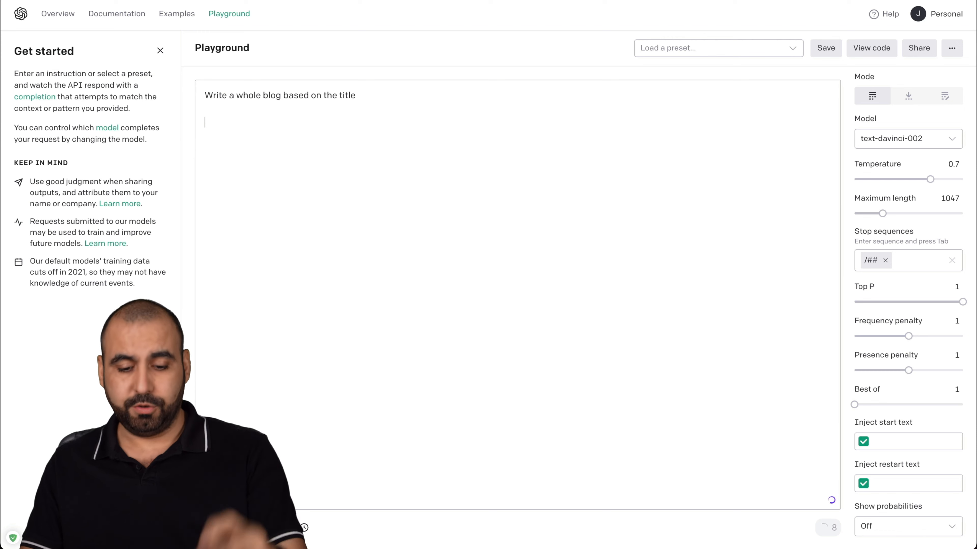
type("title:")
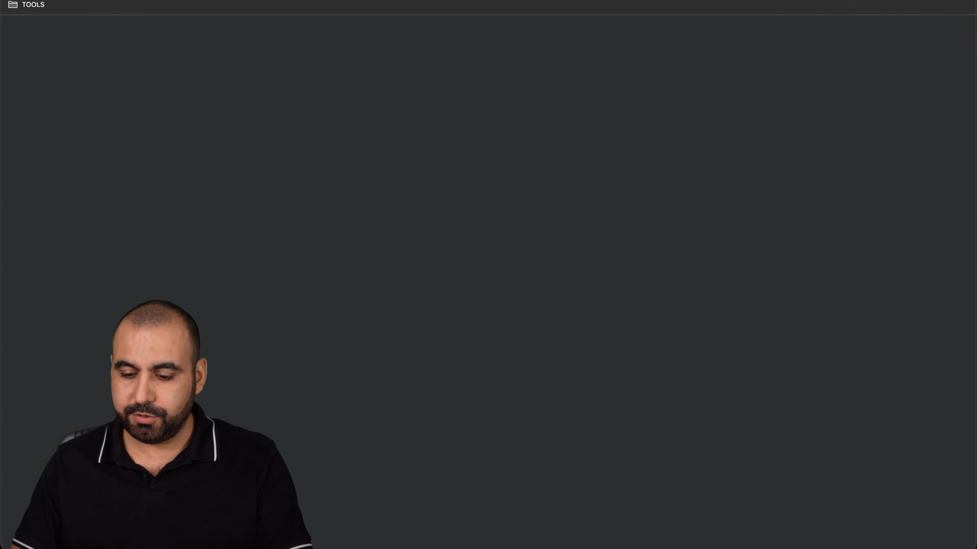
Step: Go to the AppSumo website and open the Sniply deal from the What's hot section
type("appsu")
key("Return")
scroll(92, 314, "down", 4)
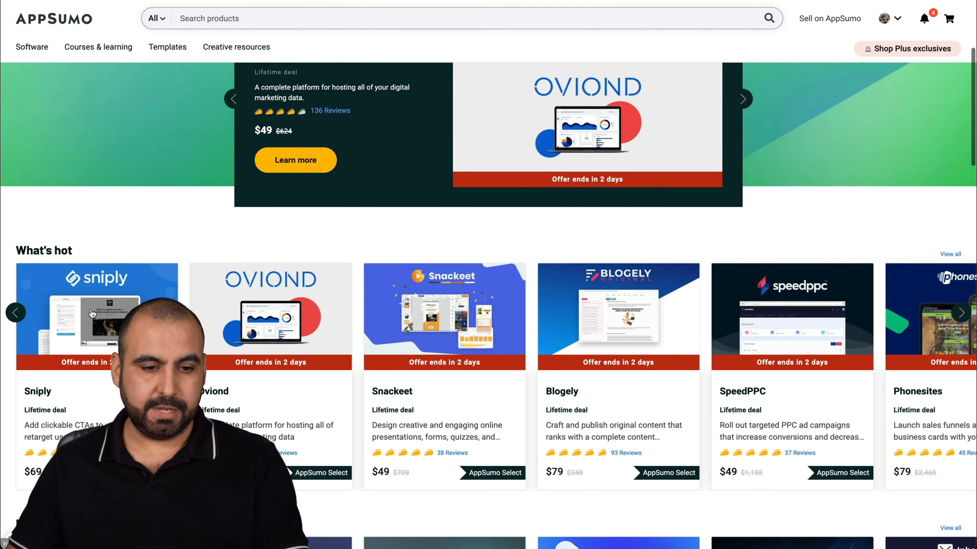
left_click(93, 313)
Step: Copy the bold sentence describing Sniply as a powerful link shortener under the deal page's Overview heading
scroll(390, 324, "down", 10)
scroll(391, 328, "down", 5)
triple_click(302, 241)
key("ctrl+c")
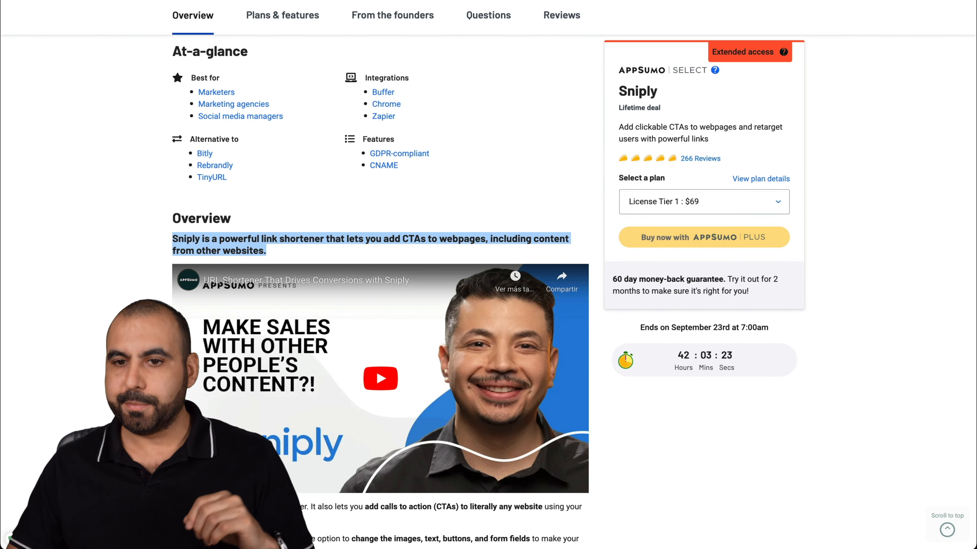
Step: Return to the OpenAI Playground, paste the copied Sniply sentence after "title:" and generate the blog text
key("ctrl+shift+Tab")
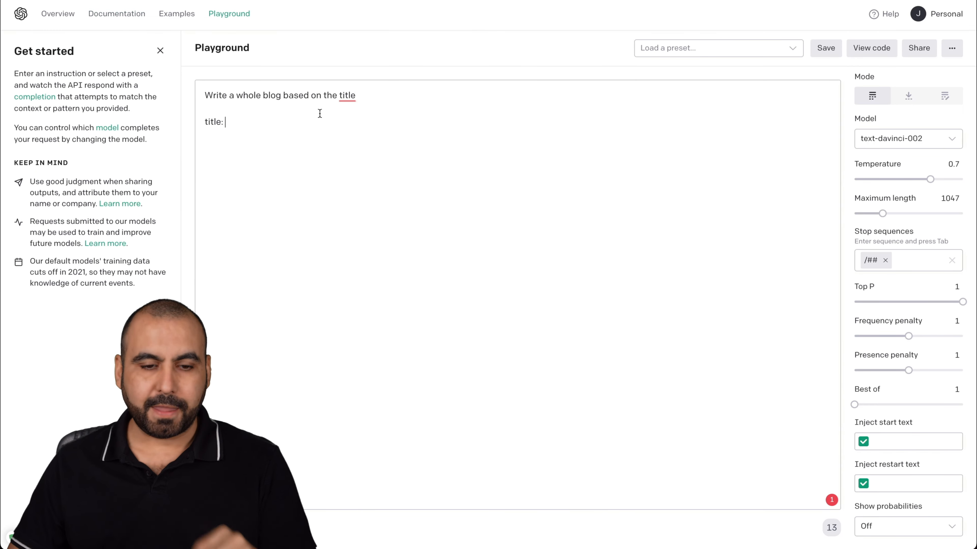
key("ctrl+v")
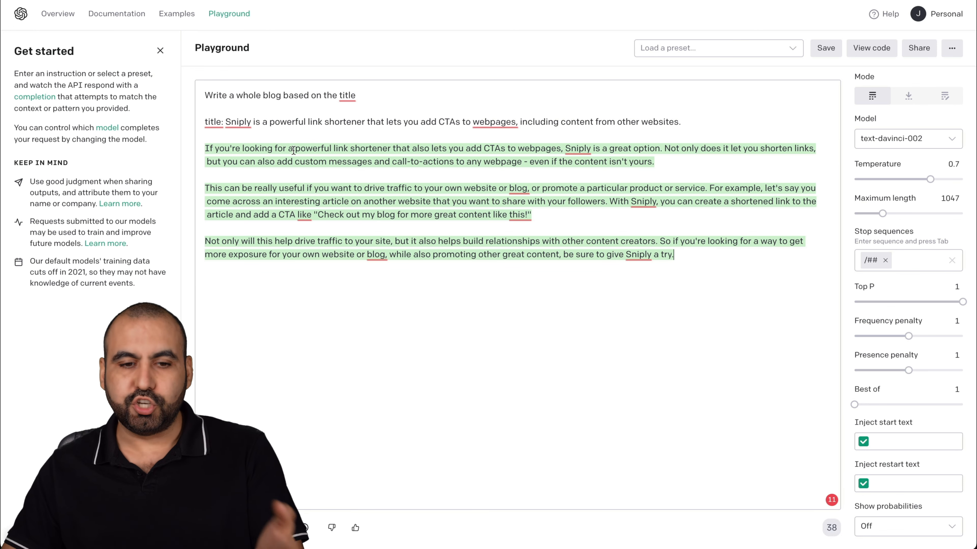
left_click_drag(205, 149, 674, 255)
left_click(687, 258)
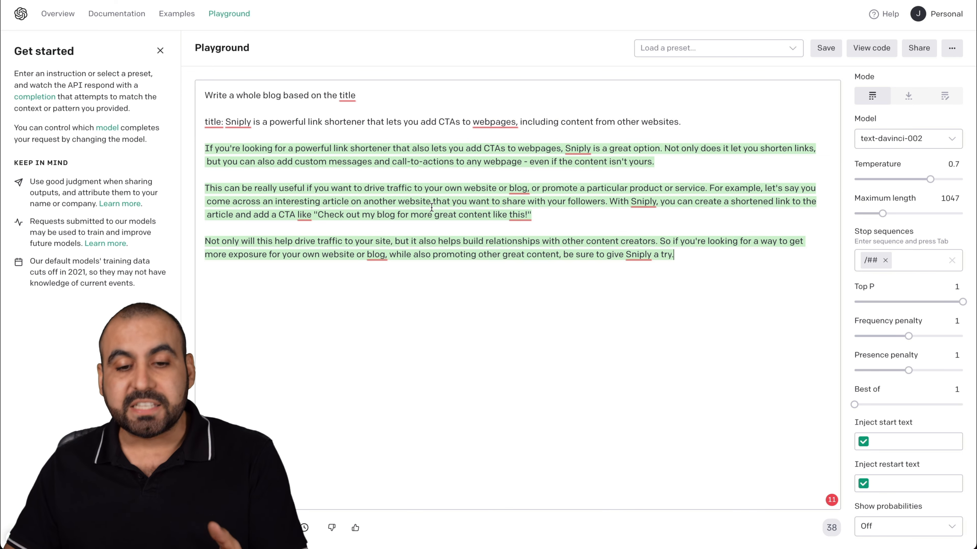
Step: Insert the filler text "adshasdaosidjopas" at the end of the second generated paragraph and delete it again
left_click(542, 212)
type("adshasdaosidjopas")
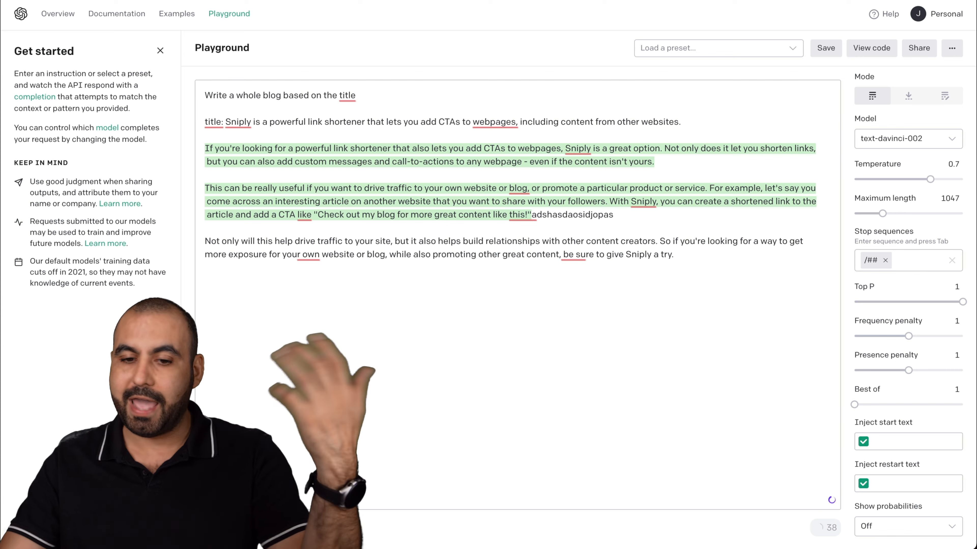
key("BackSpace")
key("BackSpace")
key("BackSpace")
key("BackSpace")
key("BackSpace")
key("BackSpace")
key("BackSpace")
key("BackSpace")
key("BackSpace")
key("BackSpace")
key("BackSpace")
key("BackSpace")
key("BackSpace")
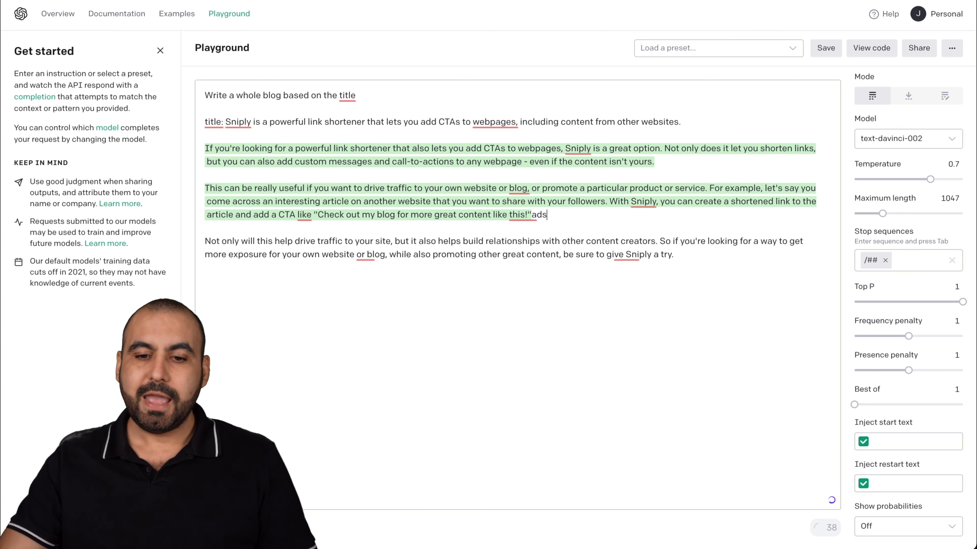
key("BackSpace")
key("BackSpace")
key("BackSpace")
key("BackSpace")
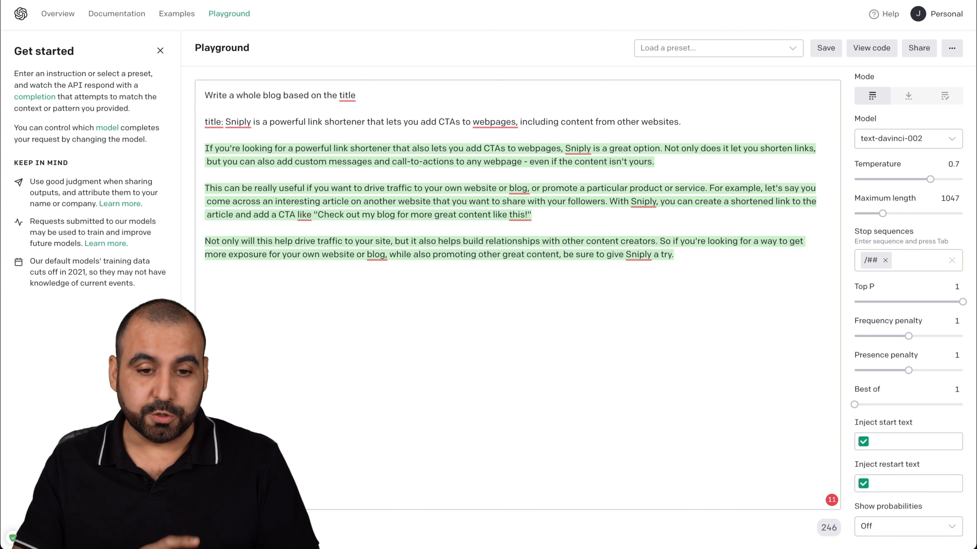
Step: Add the stop sequence "/##" on its own line below the generated blog and start a new line
left_click(712, 256)
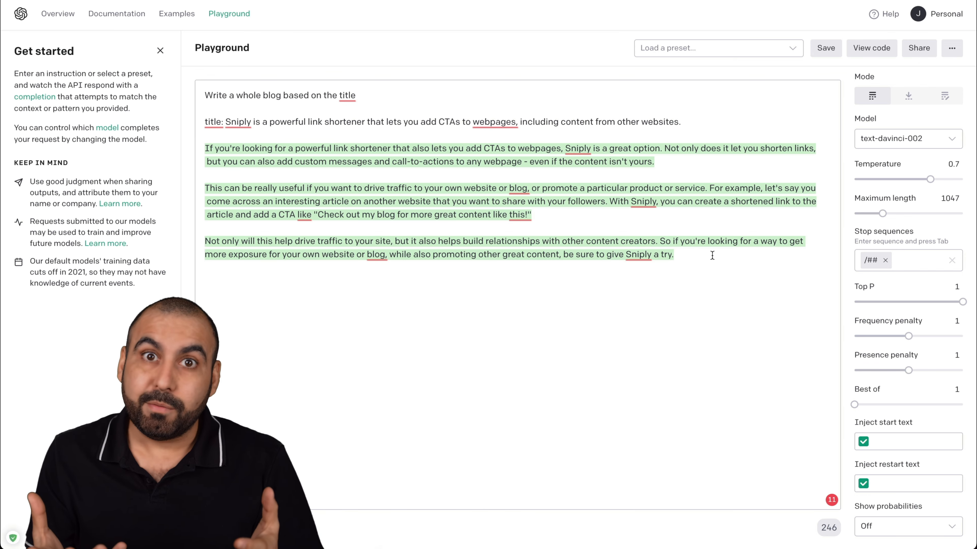
key("Return")
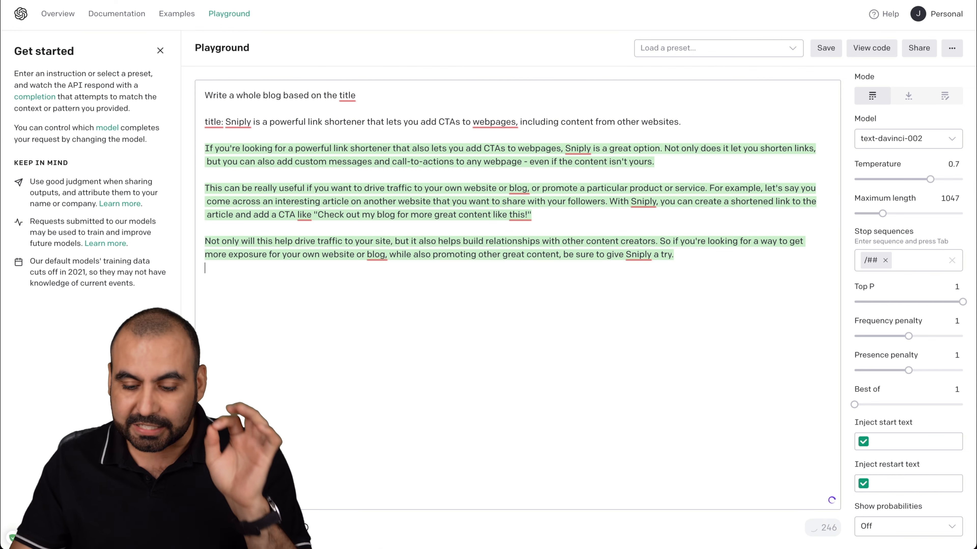
type("/##")
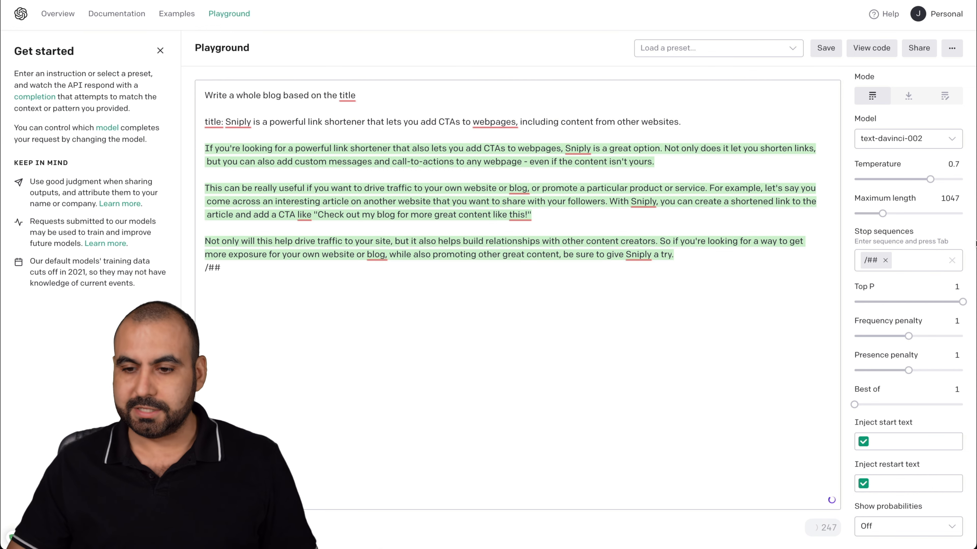
mouse_move(868, 266)
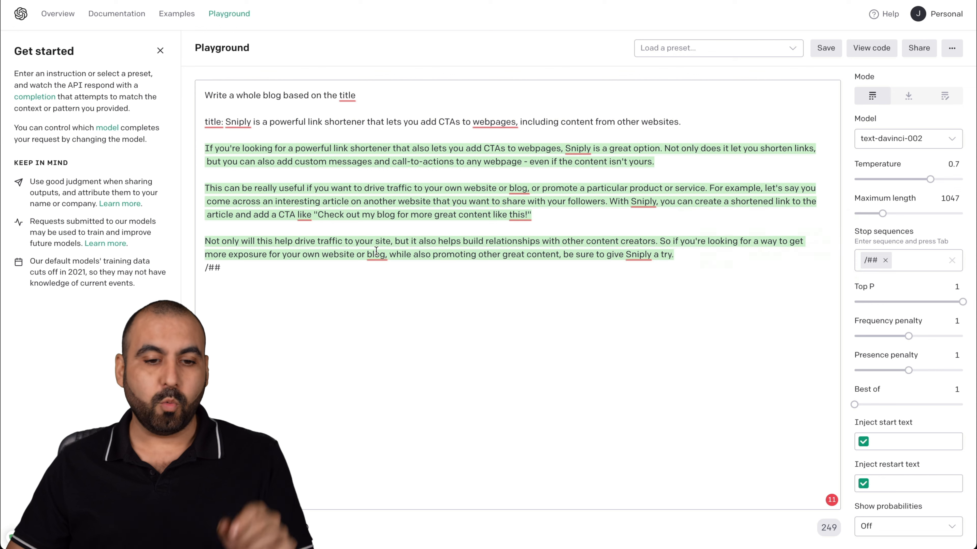
key("Return")
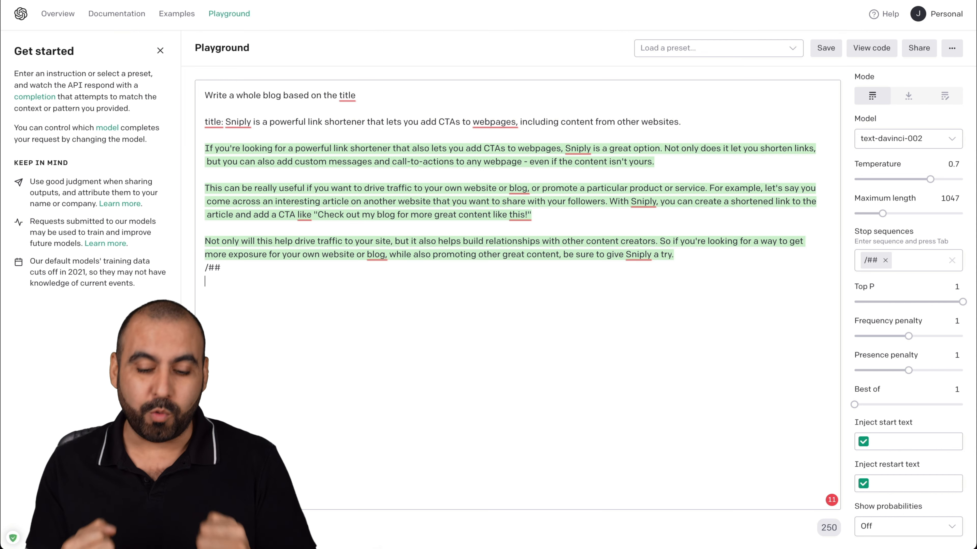
Step: Add "title:" below the stop sequence, open AppSumo's Blogely deal page and copy the bold sentence under its Overview heading
type("titl")
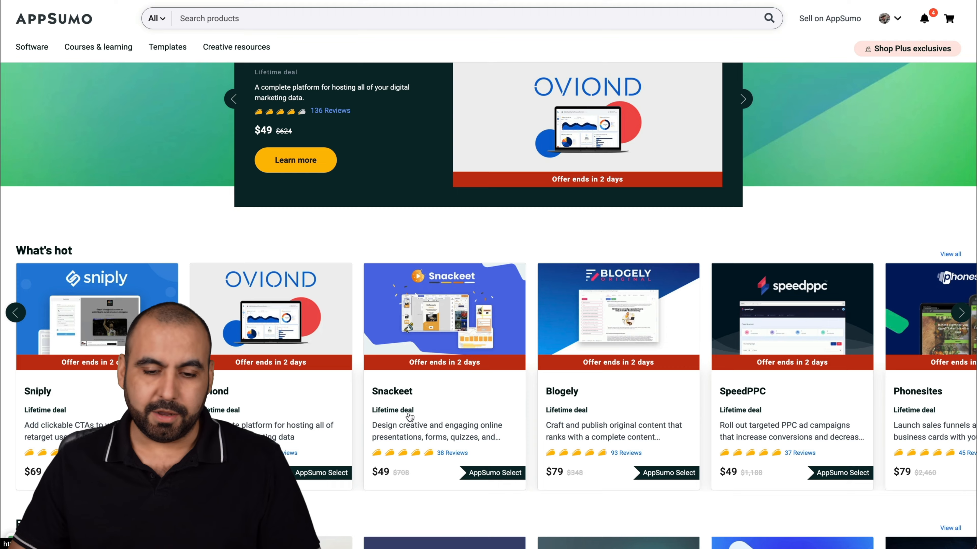
left_click(672, 332)
scroll(359, 455, "down", 10)
scroll(360, 455, "down", 9)
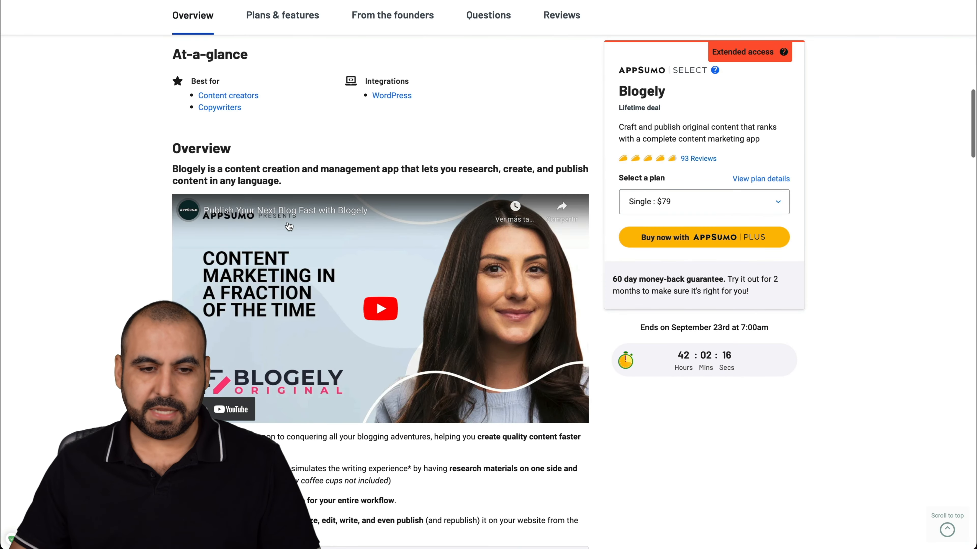
triple_click(255, 182)
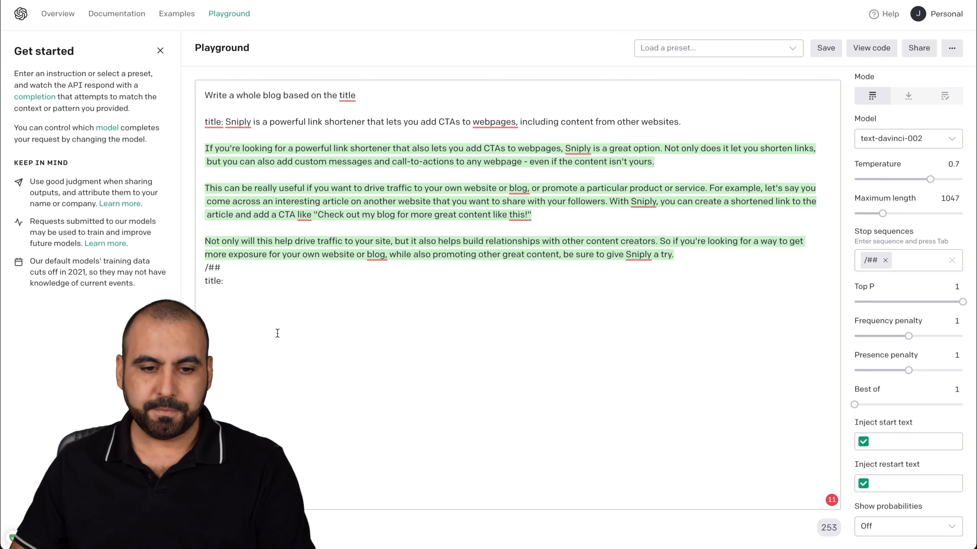
Step: Return to the OpenAI Playground, generate a blog from the pasted Blogely sentence, and add "/##" and a new "title:" line below it
key("ctrl+v")
key("ctrl+Return")
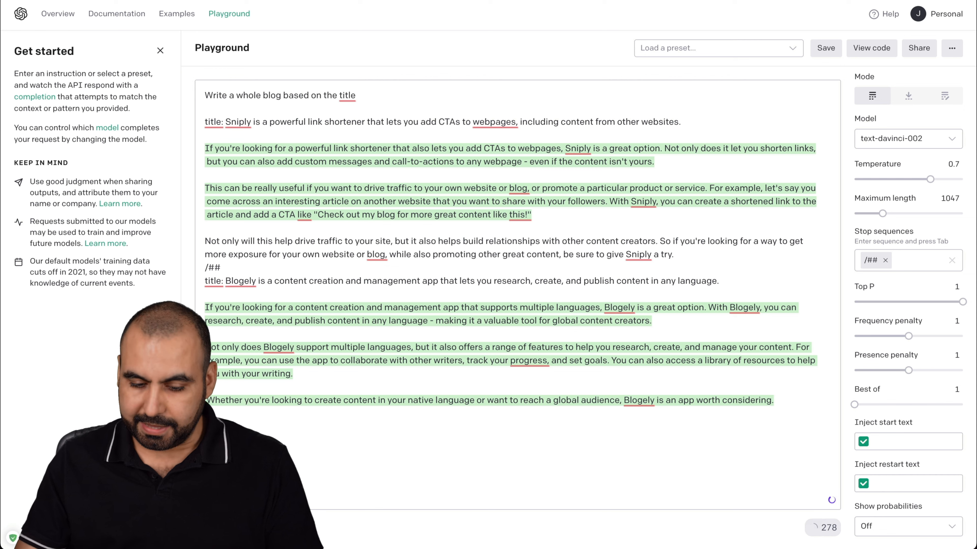
key("ctrl+Return")
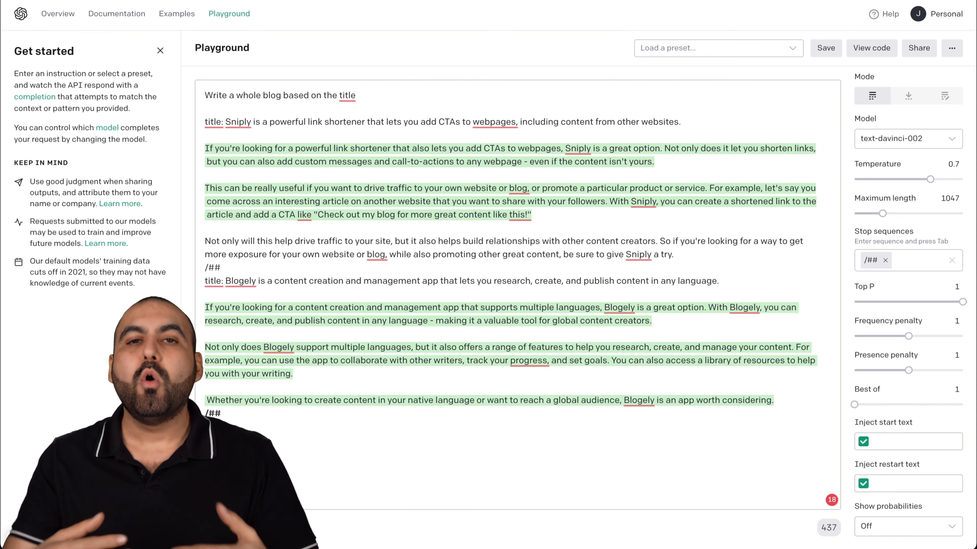
key("Return")
type("title:")
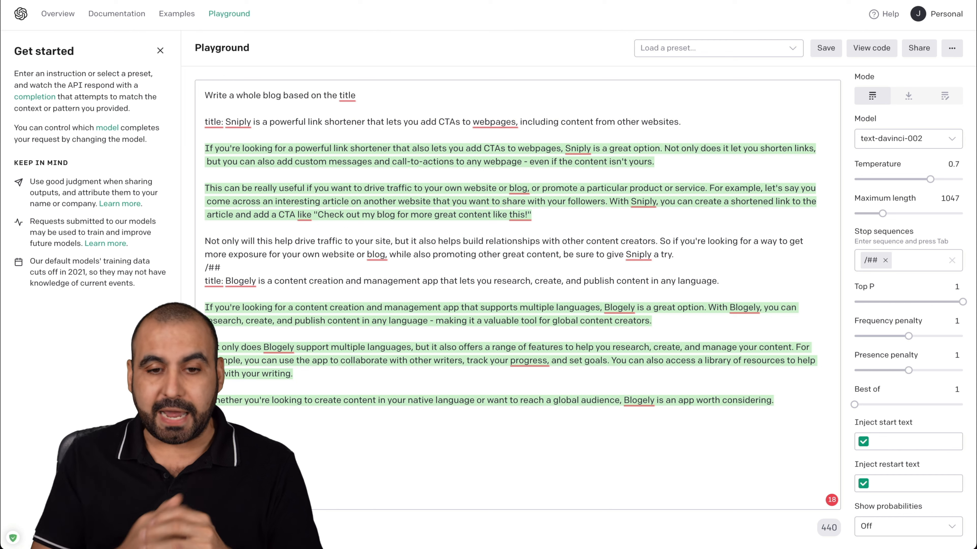
left_click_drag(224, 122, 690, 122)
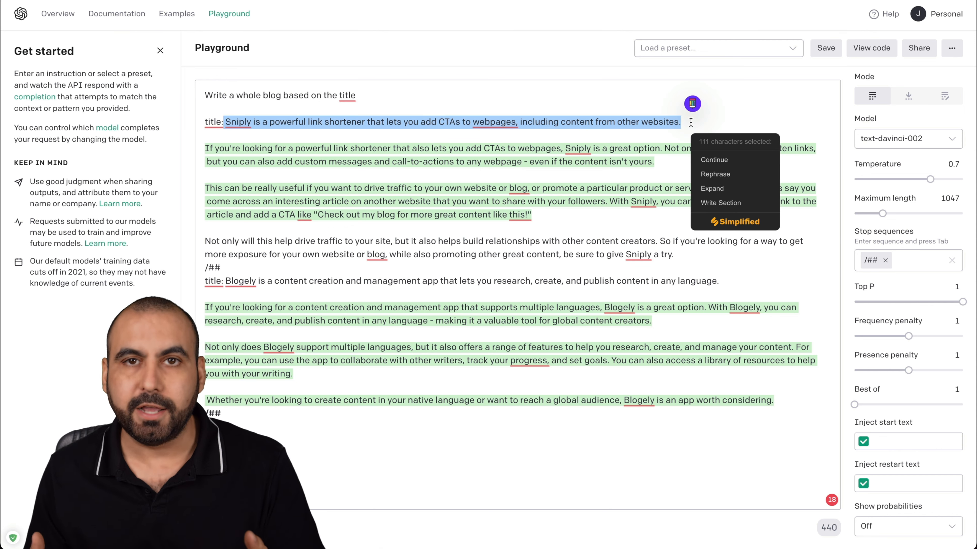
left_click(691, 123)
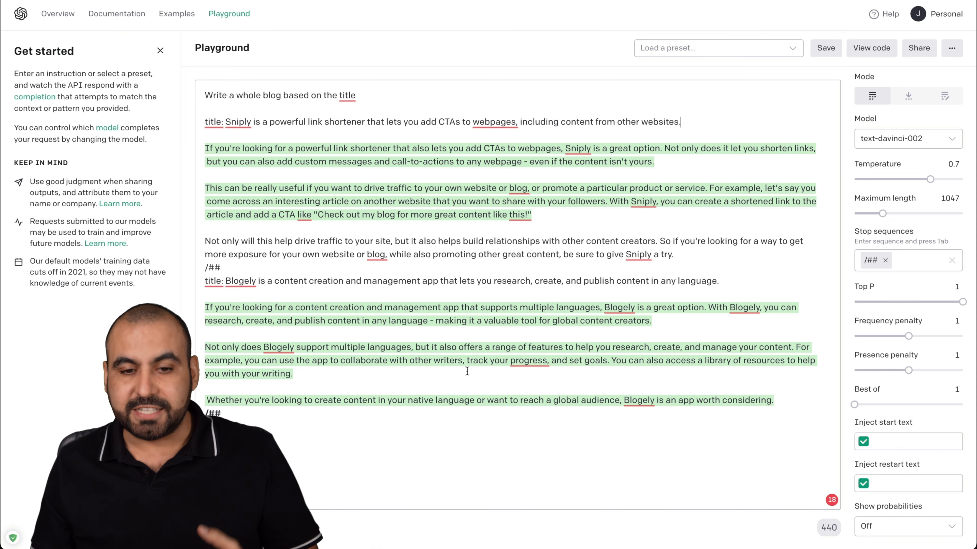
left_click_drag(495, 351, 323, 351)
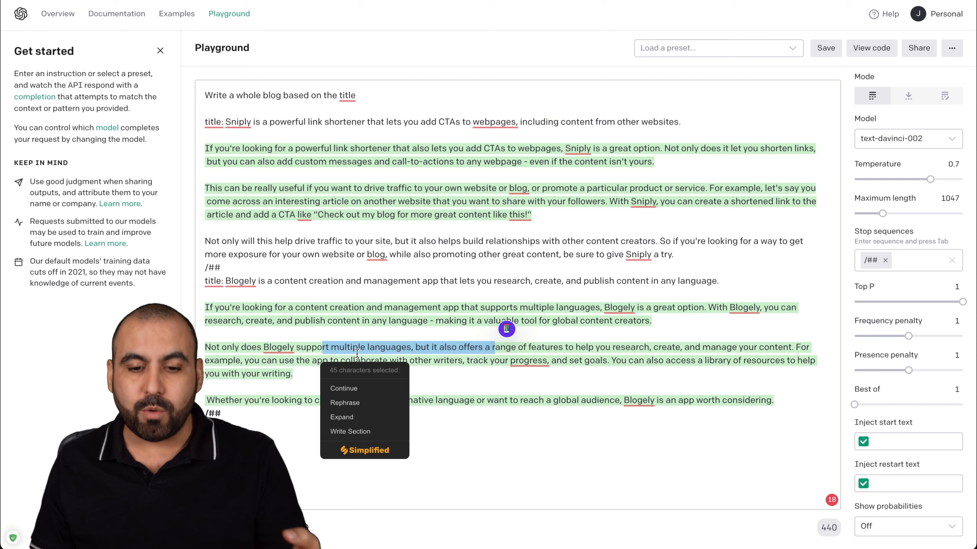
left_click(571, 364)
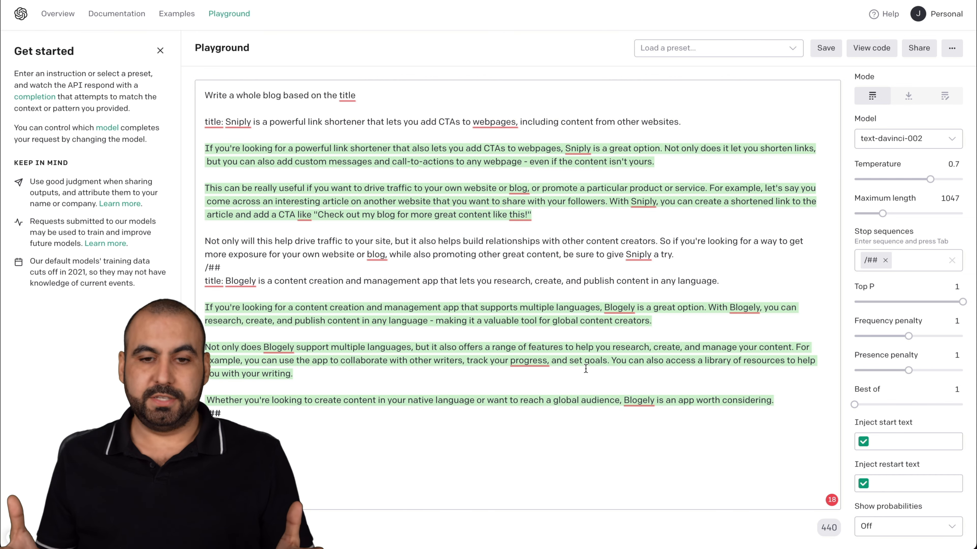
Step: Save the current prompt and settings as a preset named "short blog based on title"
left_click(826, 48)
type("S")
key("BackSpace")
type("short blog ")
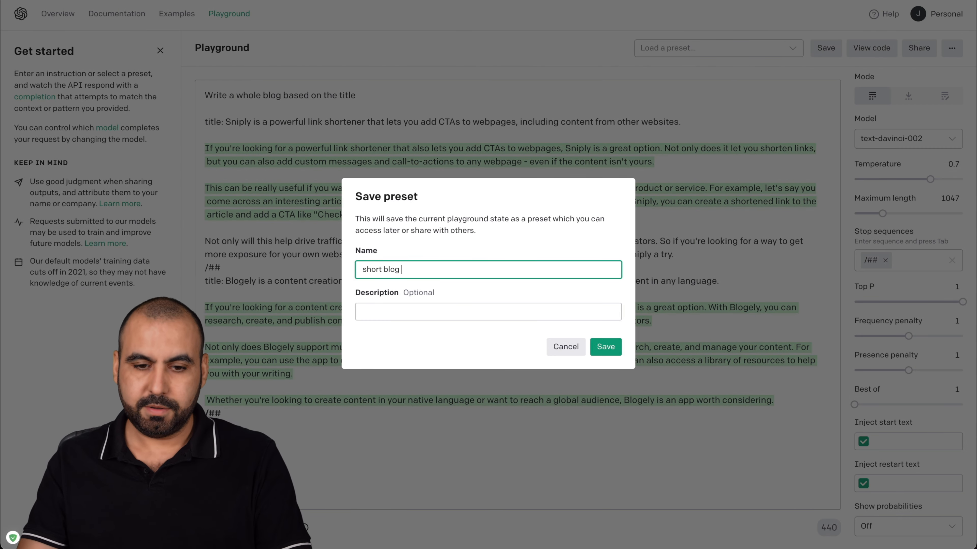
type("based on title")
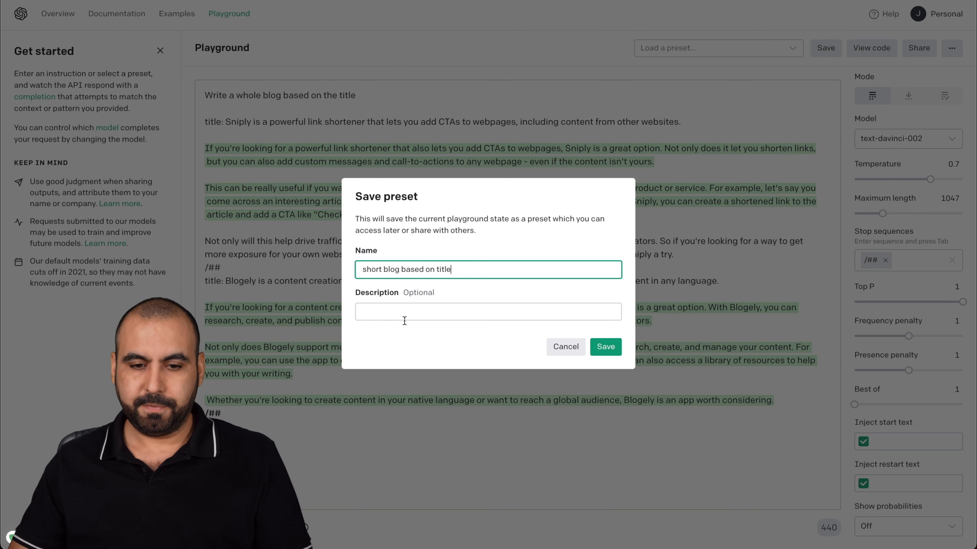
left_click(605, 347)
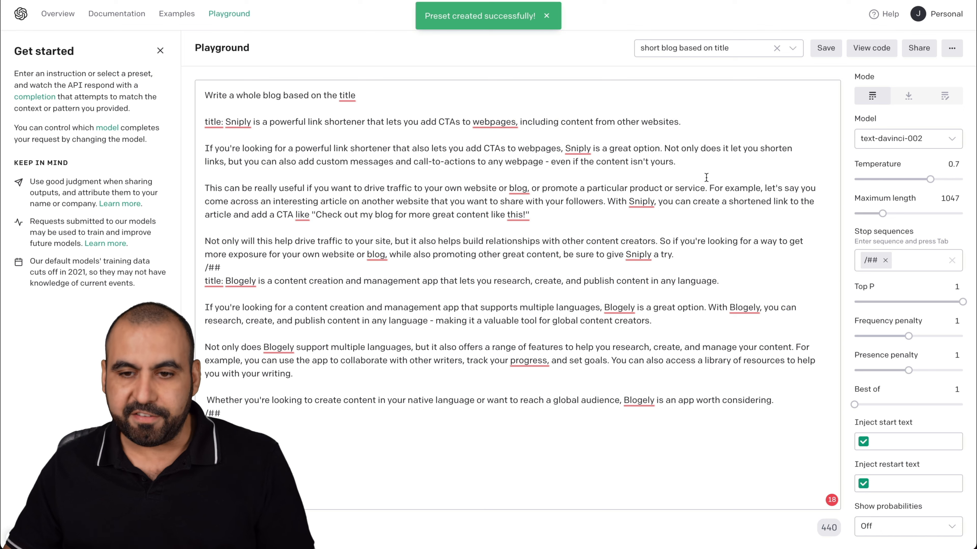
Step: Load the "3 hashtags" preset and generate hashtags for a new "post:" line containing the copied Blogely sentence
left_click(715, 52)
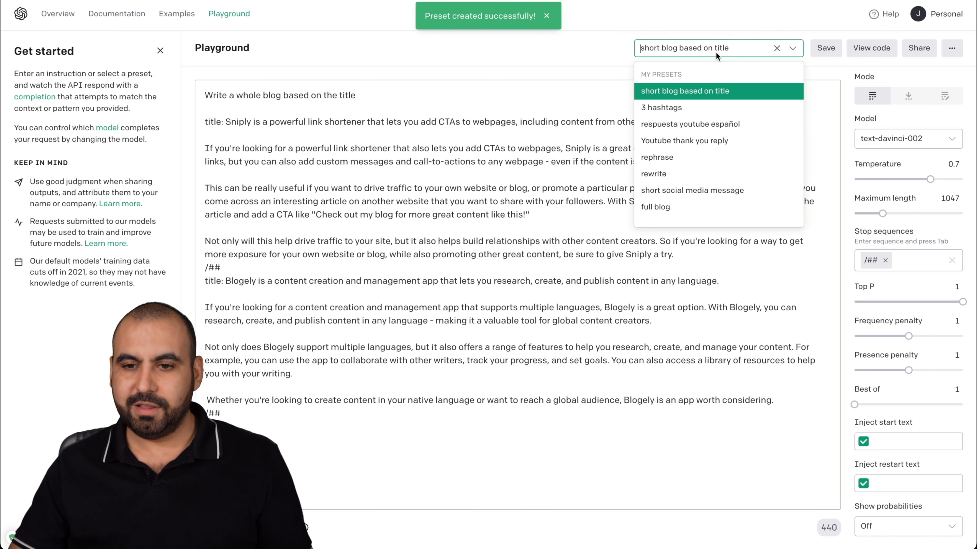
left_click(674, 109)
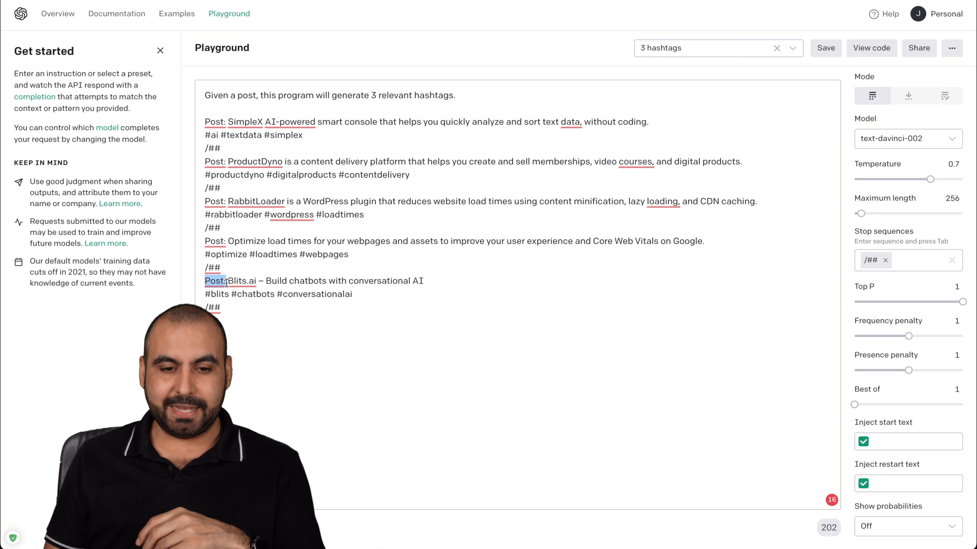
left_click(226, 302)
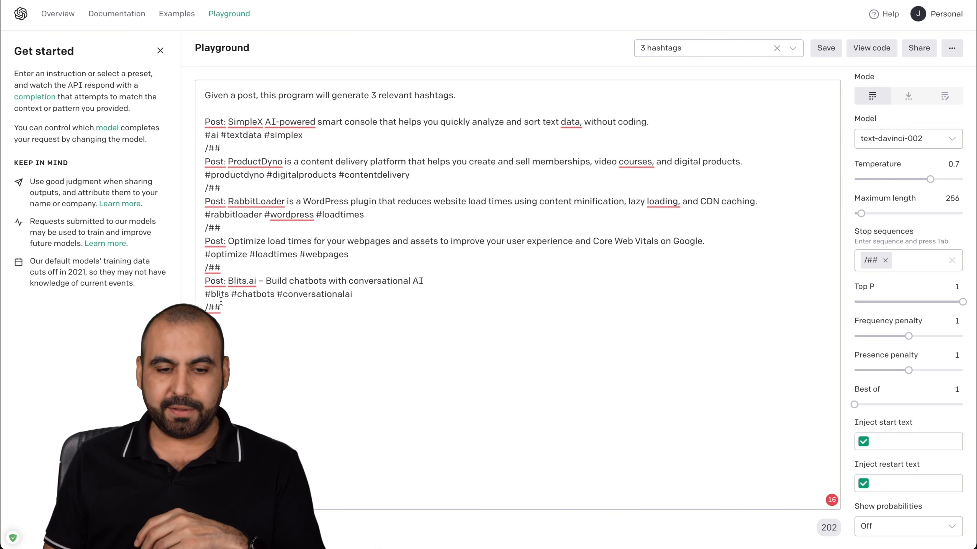
key("Return")
type("post:")
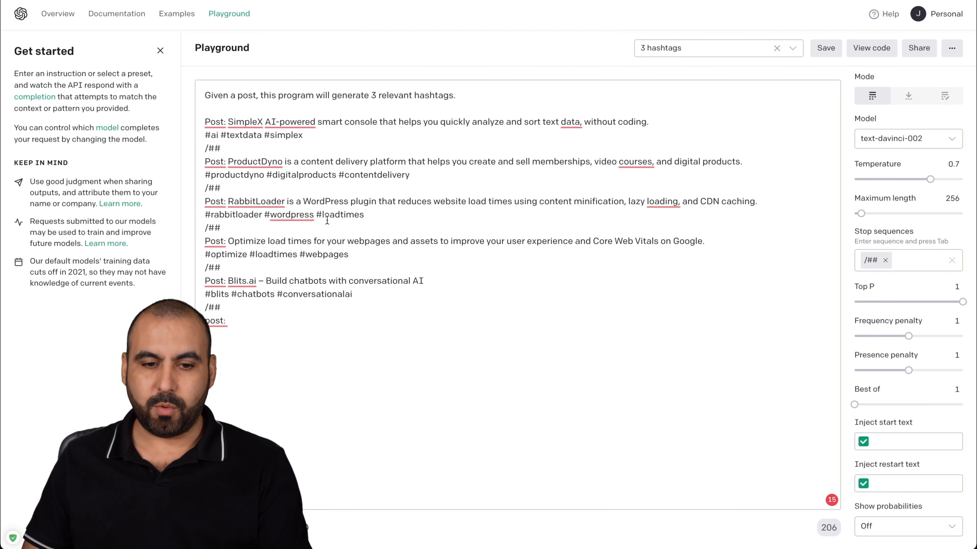
key("ctrl+v")
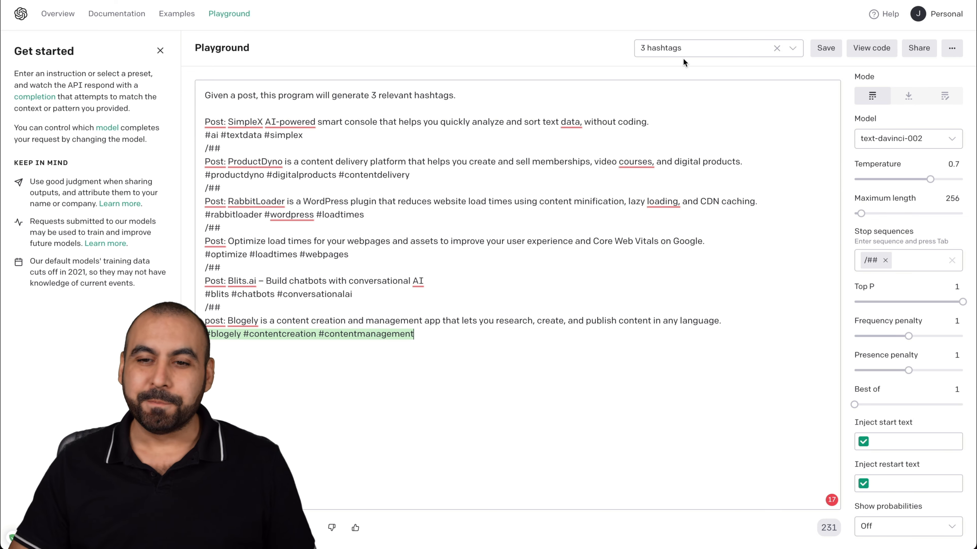
Step: Load the "Youtube thank you reply" preset
left_click(691, 46)
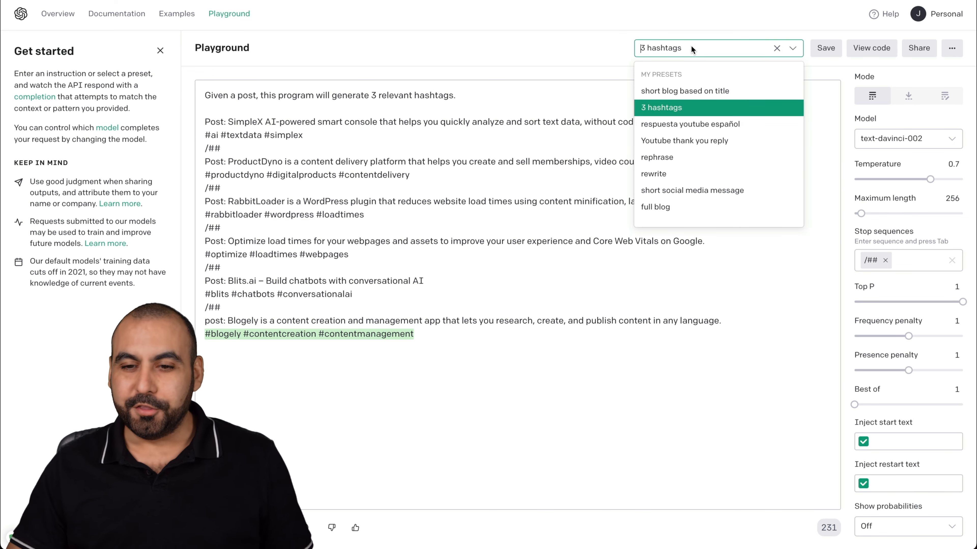
left_click(730, 141)
left_click(583, 61)
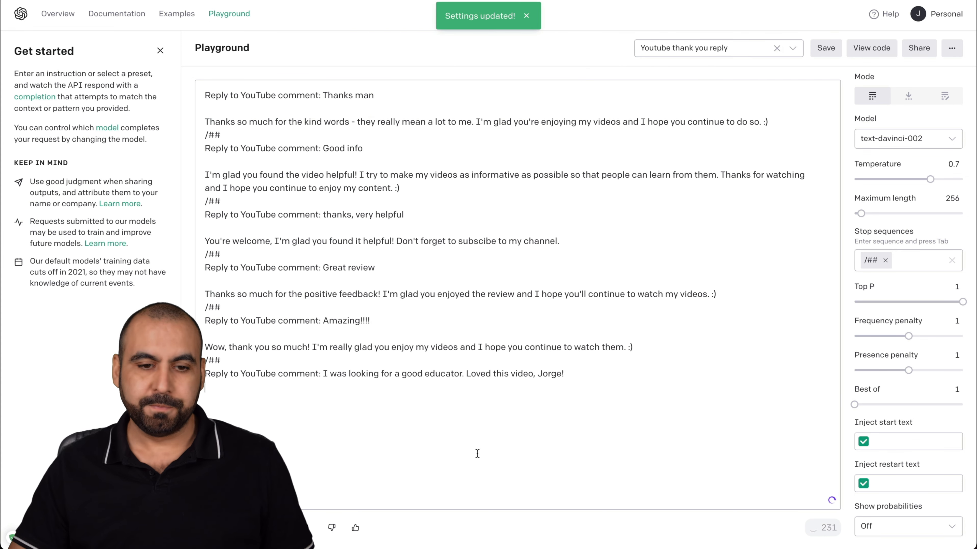
Step: Examine how the preset's example YouTube comments are paired with replies and separated by "/##"
left_click(203, 94)
left_click_drag(203, 94, 319, 94)
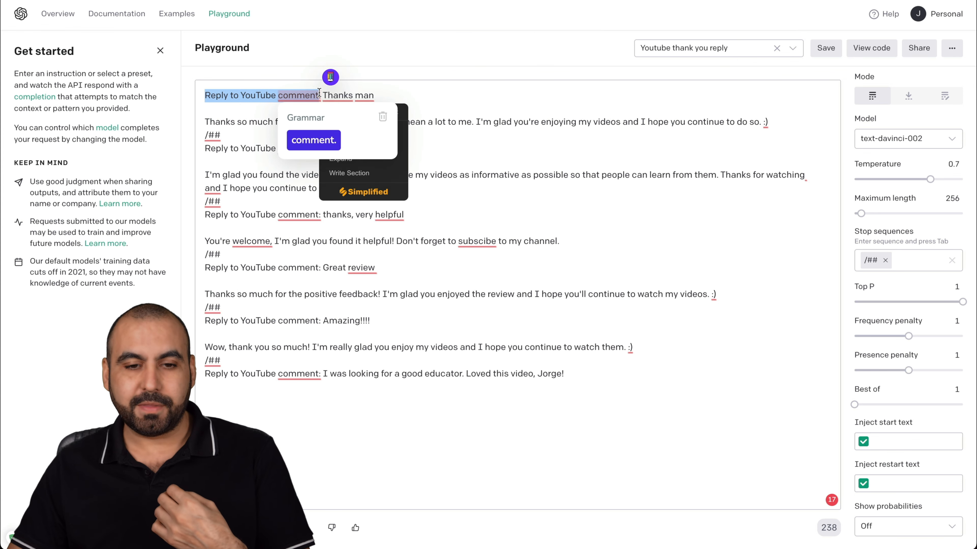
left_click(373, 95)
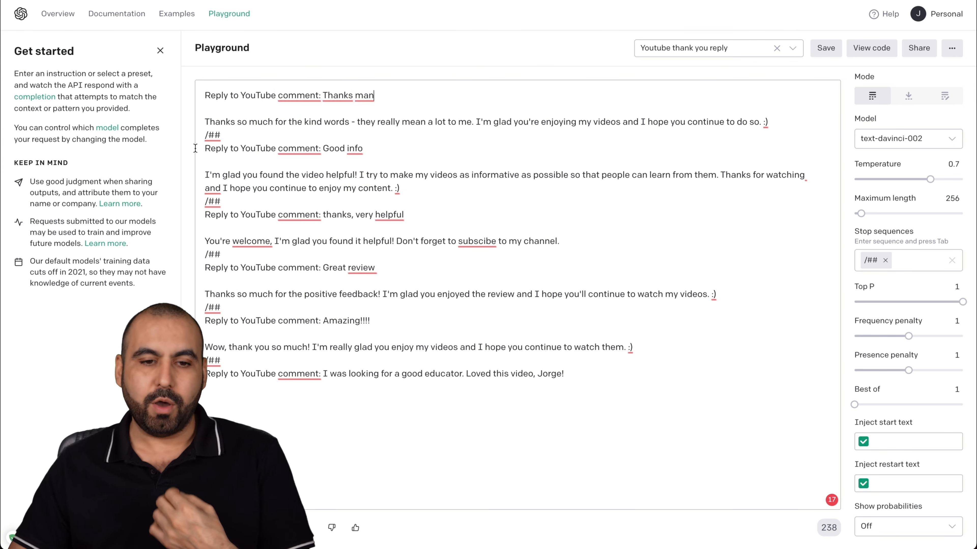
left_click_drag(205, 123, 767, 124)
left_click(768, 124)
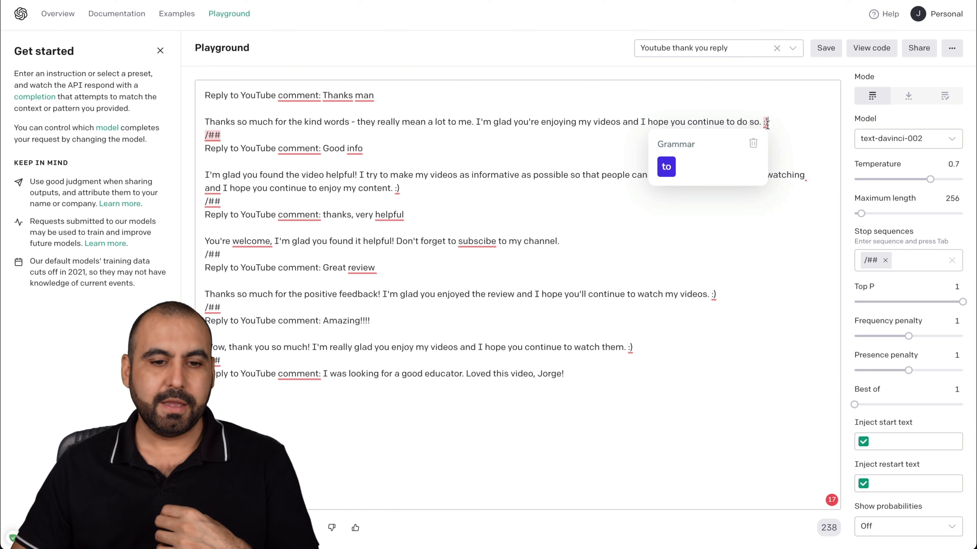
left_click_drag(206, 347, 545, 346)
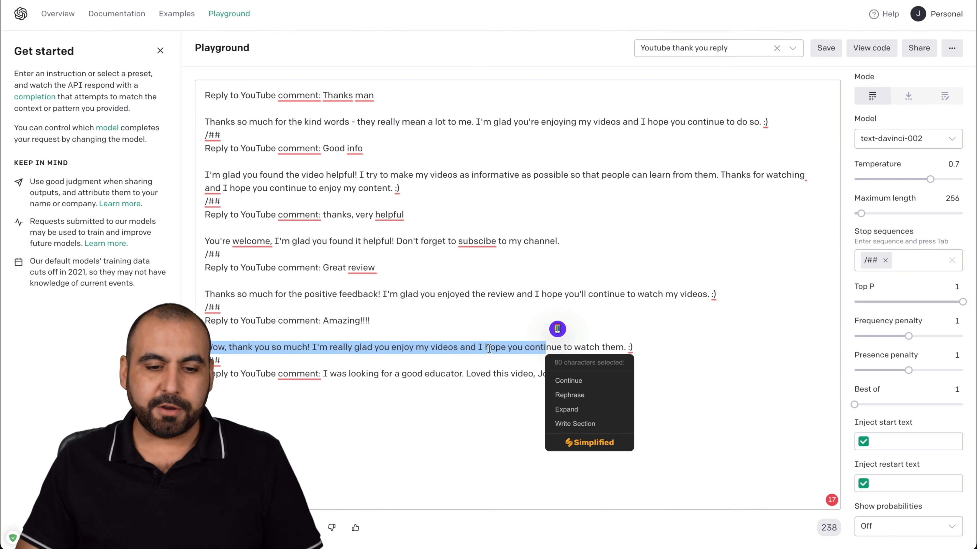
left_click(231, 368)
left_click_drag(205, 374, 451, 373)
left_click_drag(322, 373, 524, 373)
left_click(564, 373)
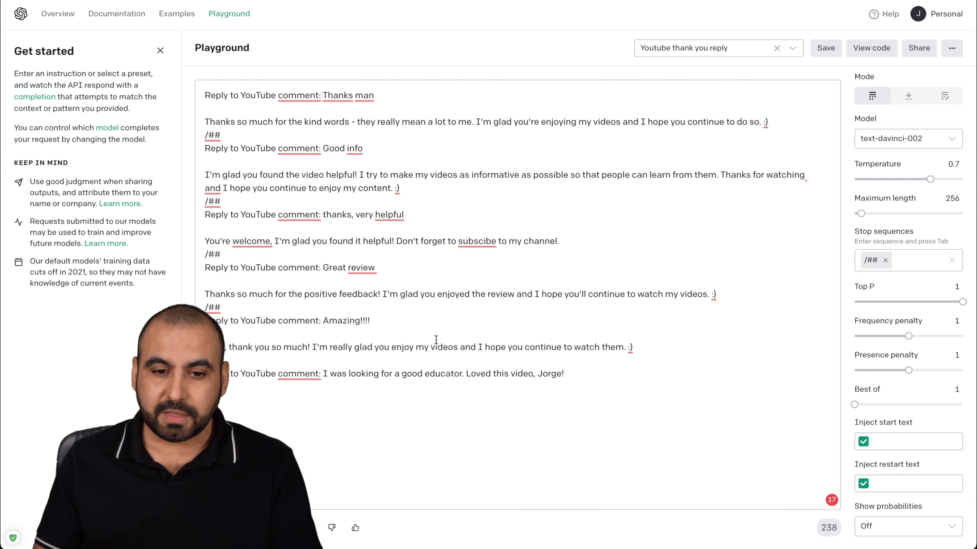
left_click_drag(225, 243, 402, 242)
left_click_drag(278, 216, 374, 217)
left_click_drag(266, 146, 448, 146)
left_click(448, 145)
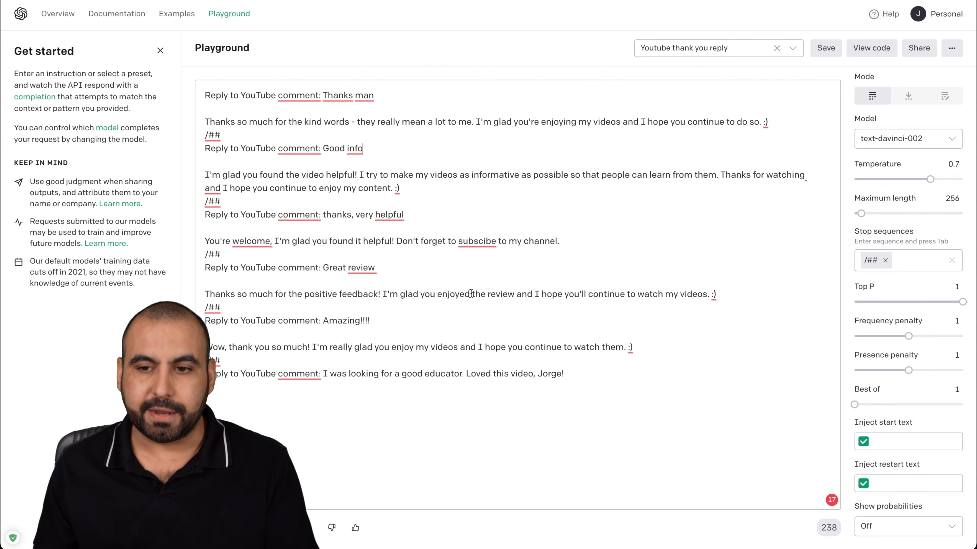
Step: Load the "respuesta youtube español" preset and review its first two example comments
left_click(685, 48)
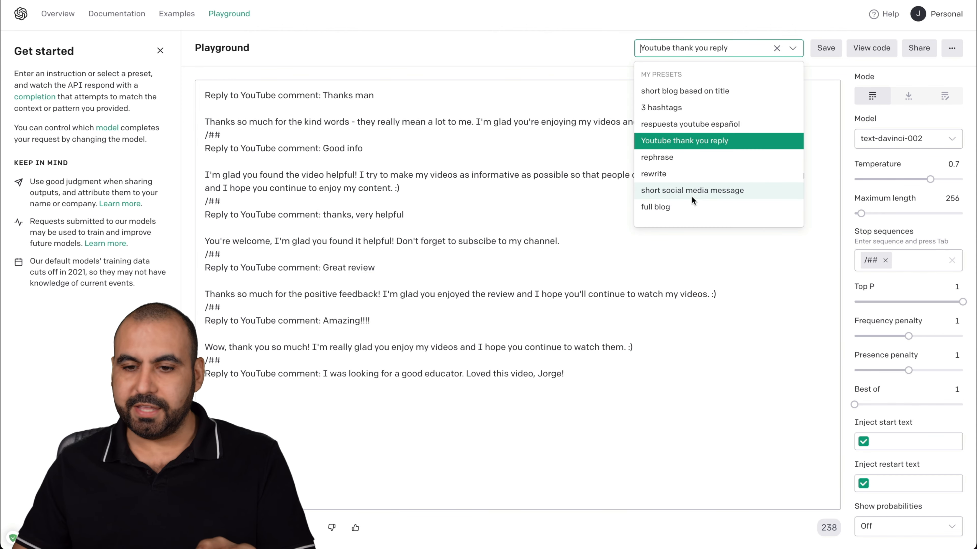
left_click(723, 124)
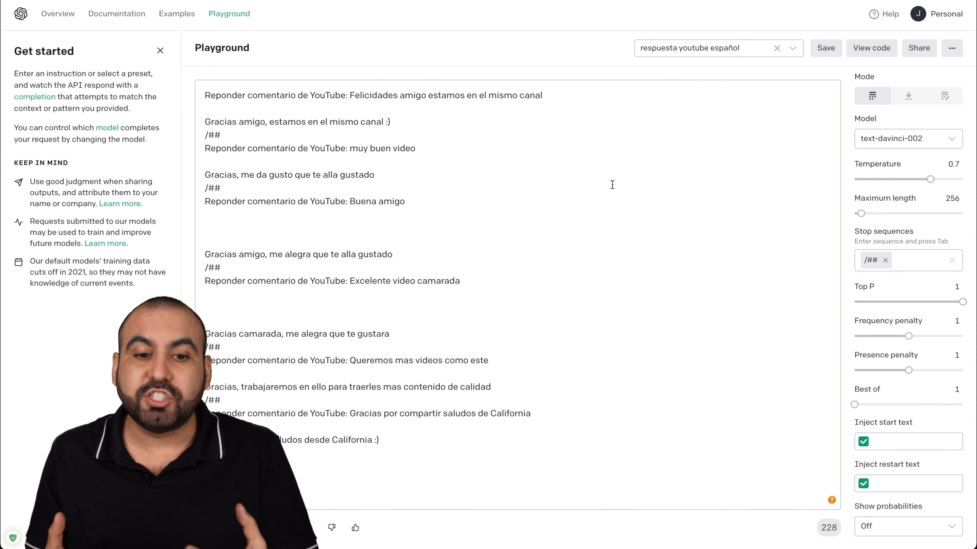
left_click_drag(204, 95, 527, 90)
left_click(527, 90)
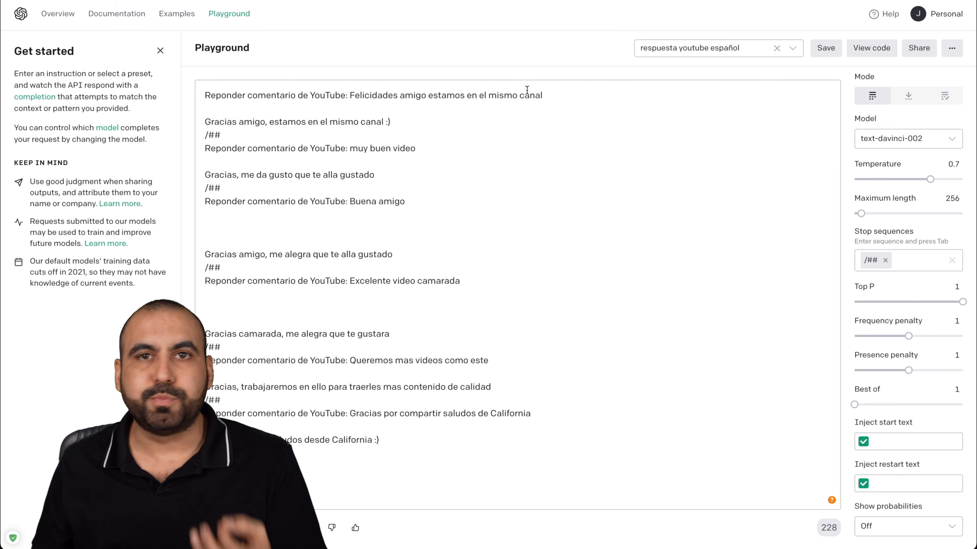
left_click_drag(205, 148, 332, 148)
left_click(357, 148)
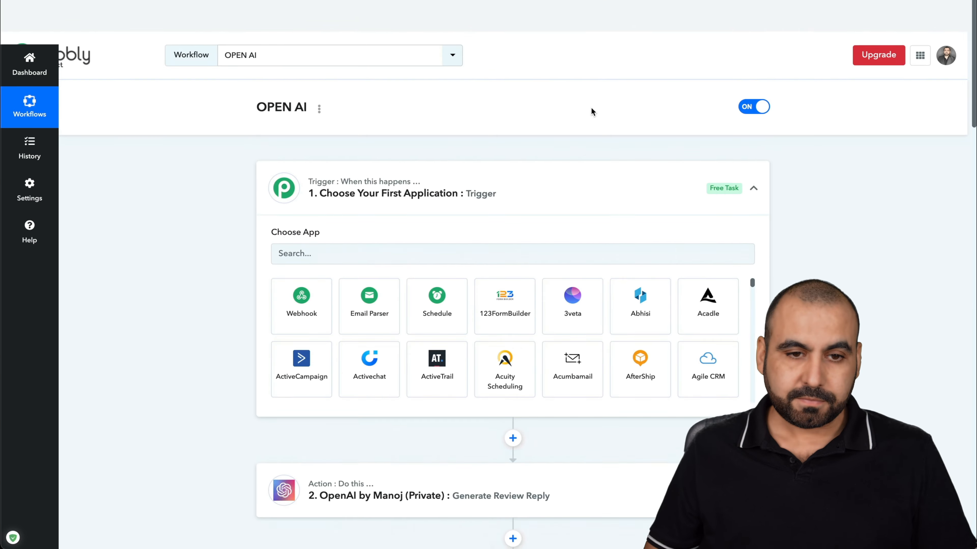
Step: Return to the Pabbly Connect dashboard and create a new workflow named "OPENAI FOR VIDEO"
scroll(592, 112, "down", 2)
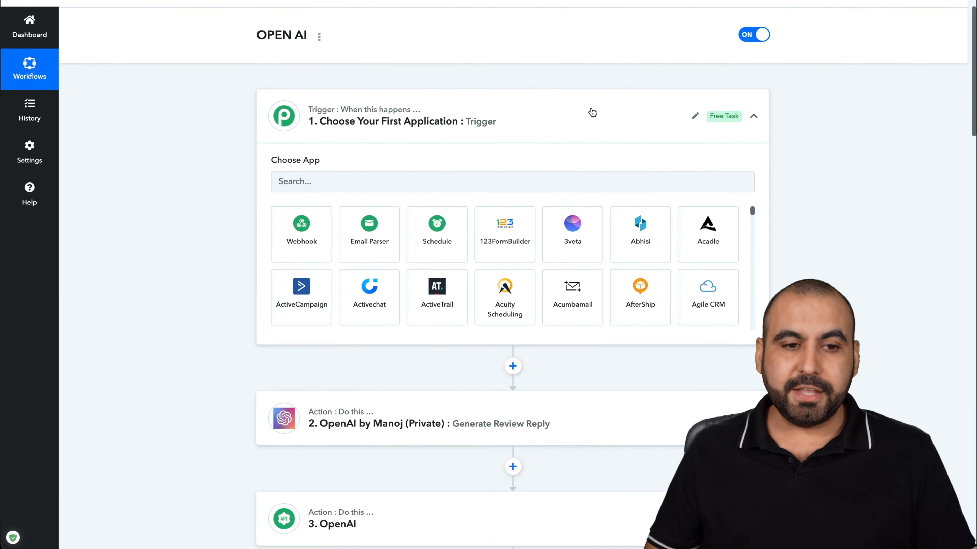
scroll(592, 113, "down", 2)
left_click(50, 16)
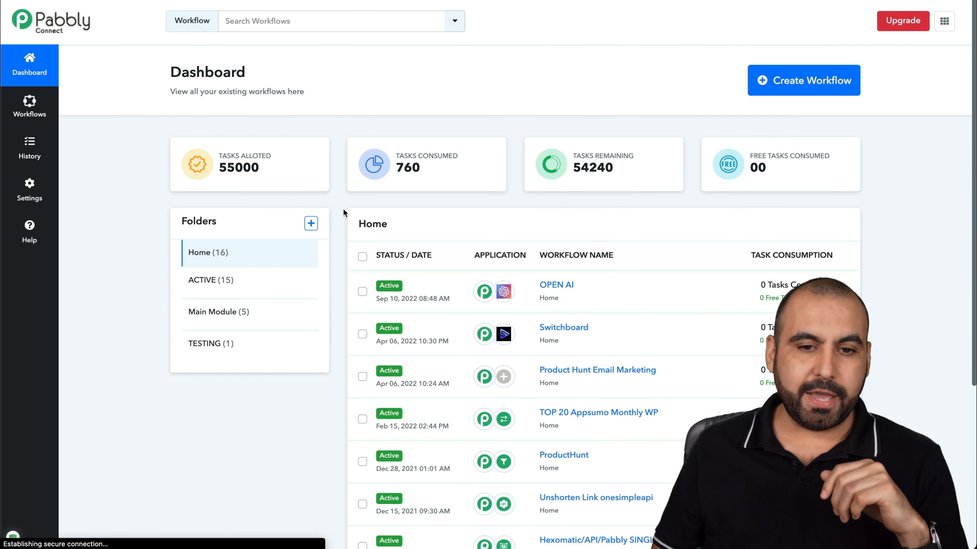
left_click(806, 82)
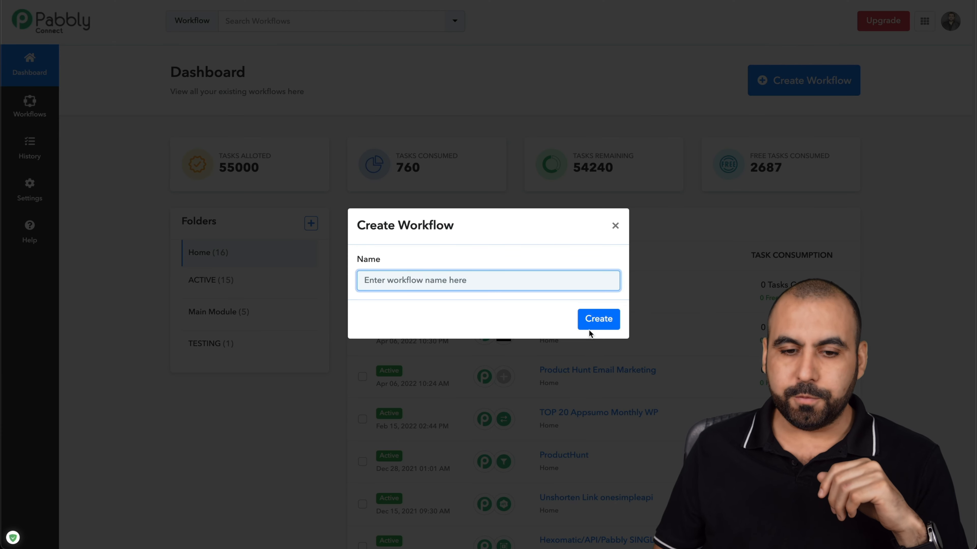
type("OPEN A")
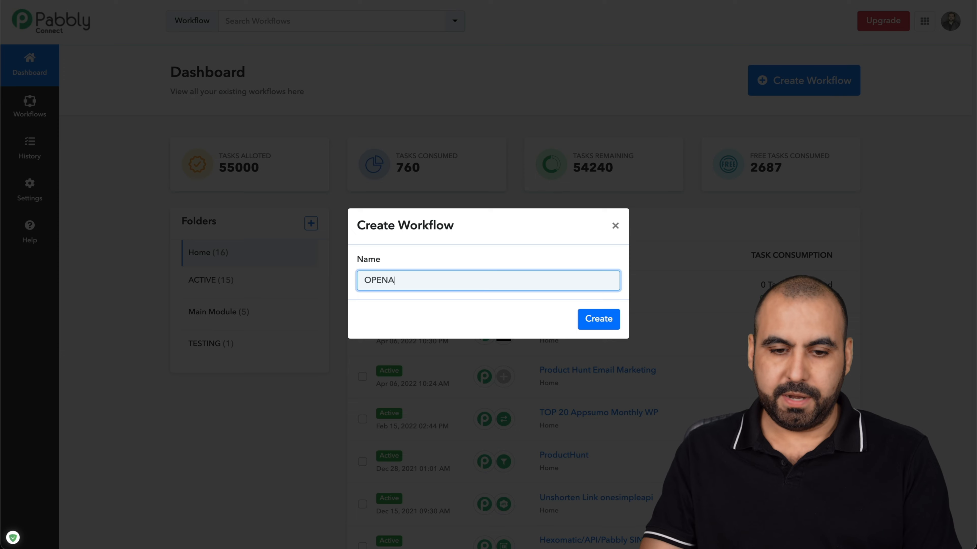
key("BackSpace")
key("BackSpace")
type("AI FOR VIDEO")
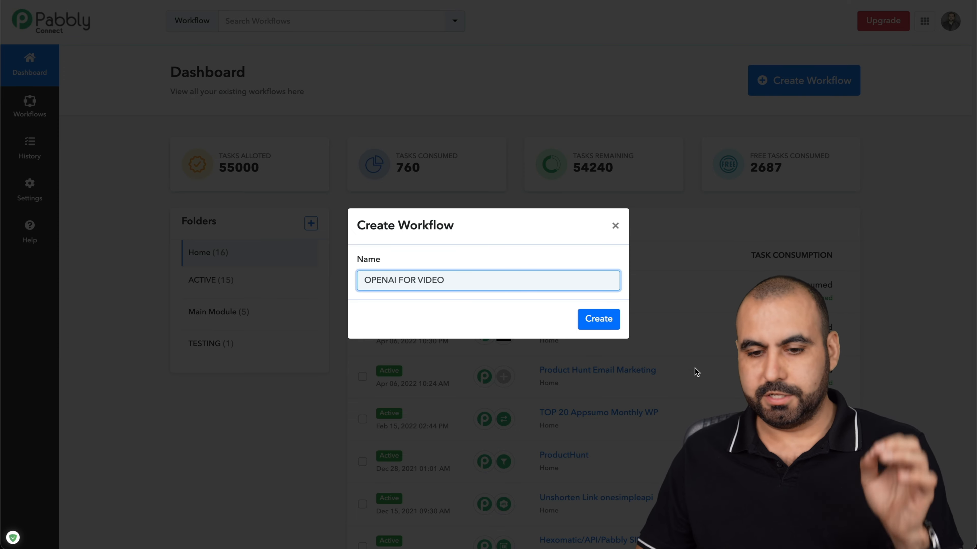
left_click(602, 326)
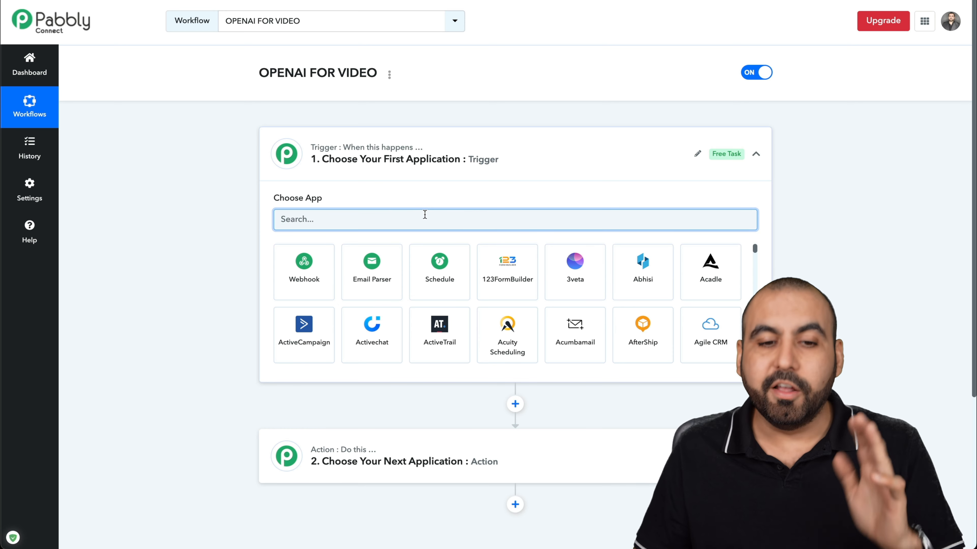
Step: Set the workflow's action step to the Open AI Advanced (Private) app with the "Sky is the limit" event
scroll(475, 225, "down", 1)
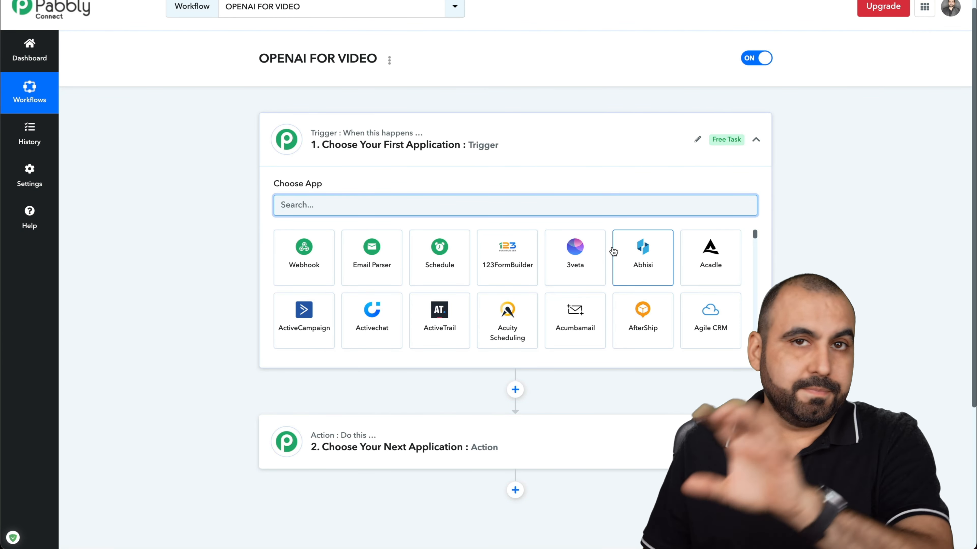
scroll(613, 252, "down", 4)
scroll(573, 358, "down", 3)
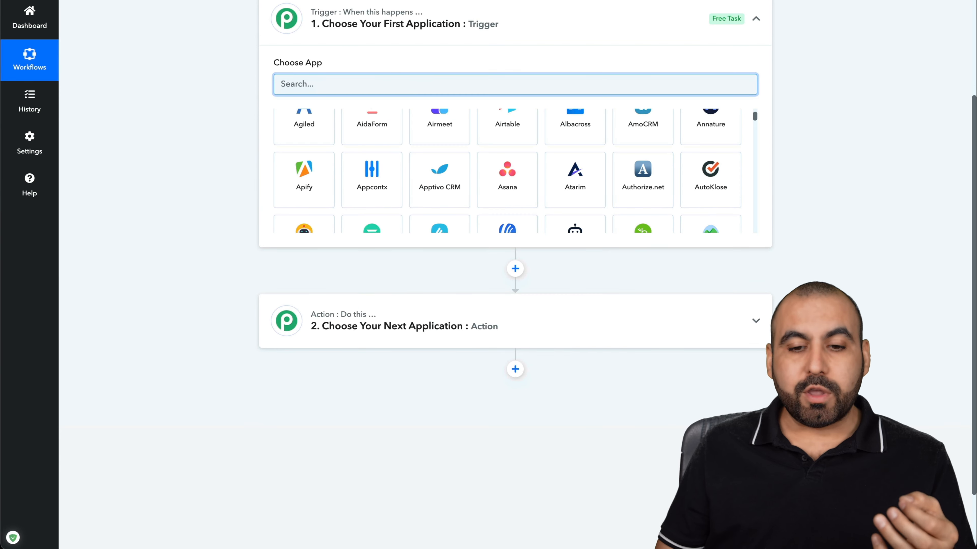
left_click(565, 336)
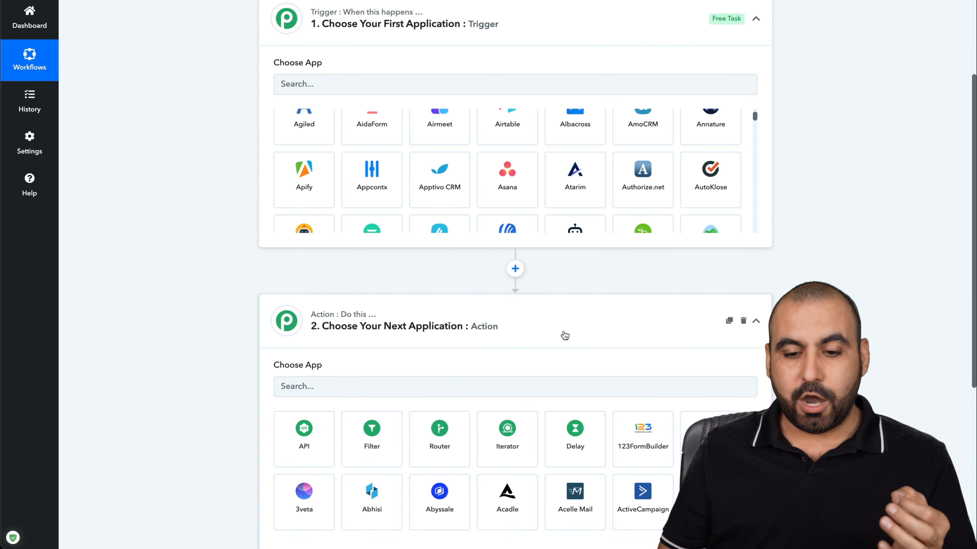
scroll(562, 334, "down", 2)
type("open")
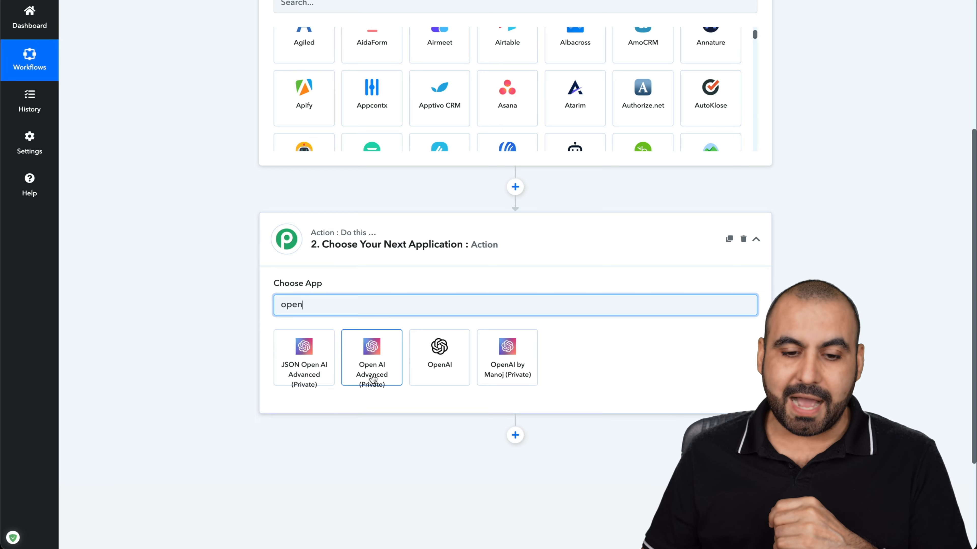
left_click(373, 379)
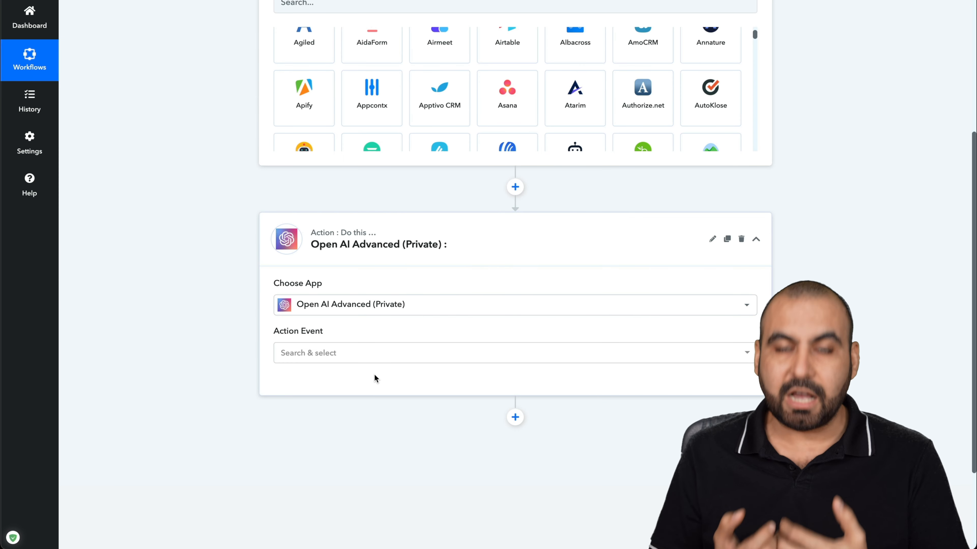
scroll(375, 375, "down", 3)
left_click(358, 268)
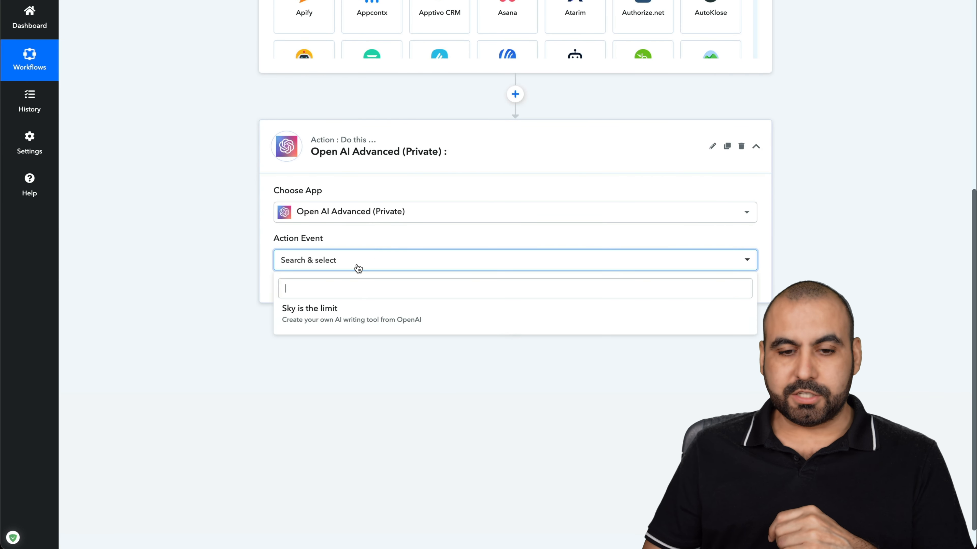
left_click(323, 321)
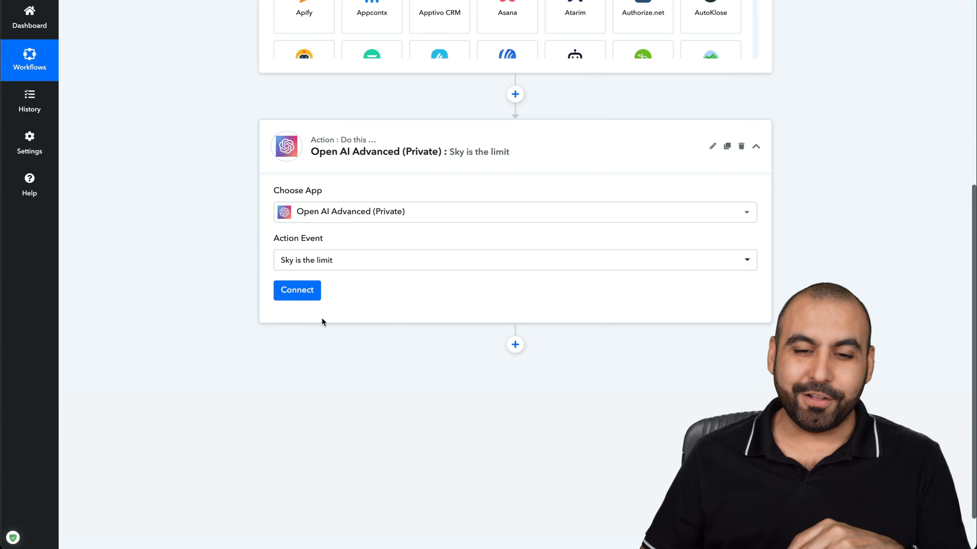
Step: Connect the Open AI Advanced action using the existing connection "Open AI SAAS and WP #2" and save it
left_click(314, 291)
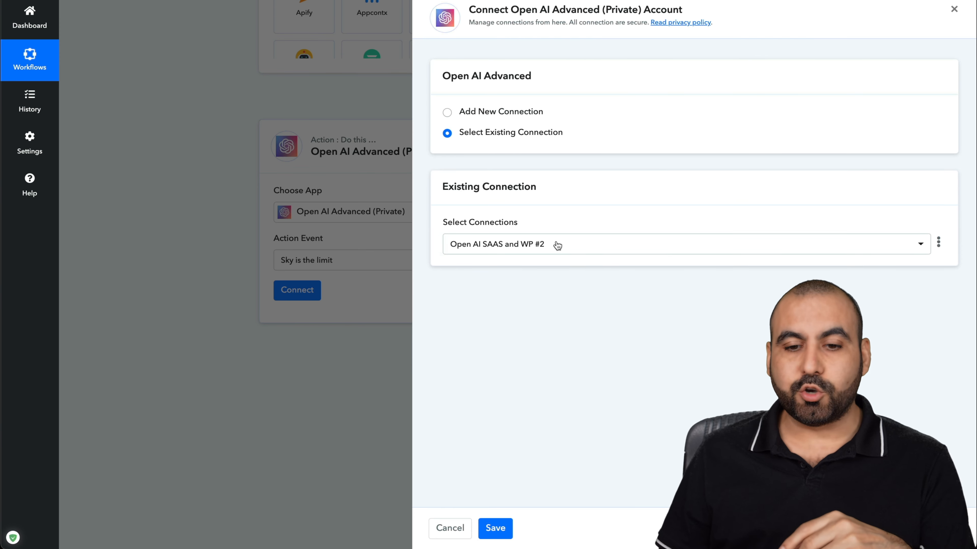
left_click(511, 113)
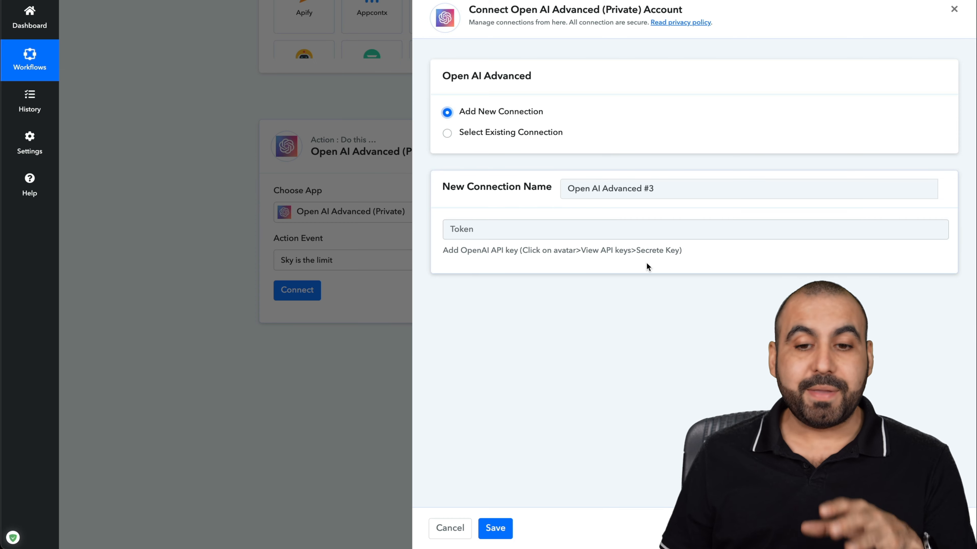
left_click(478, 134)
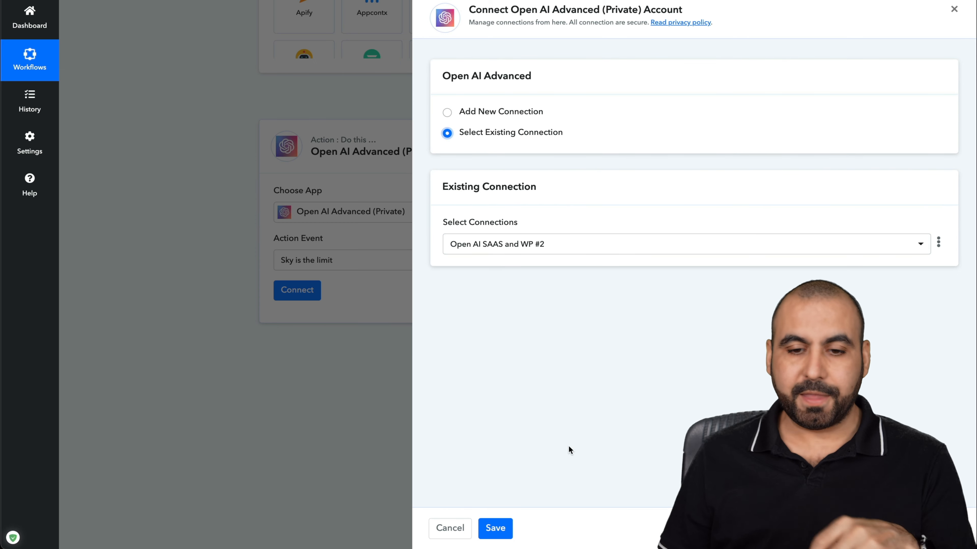
left_click(507, 526)
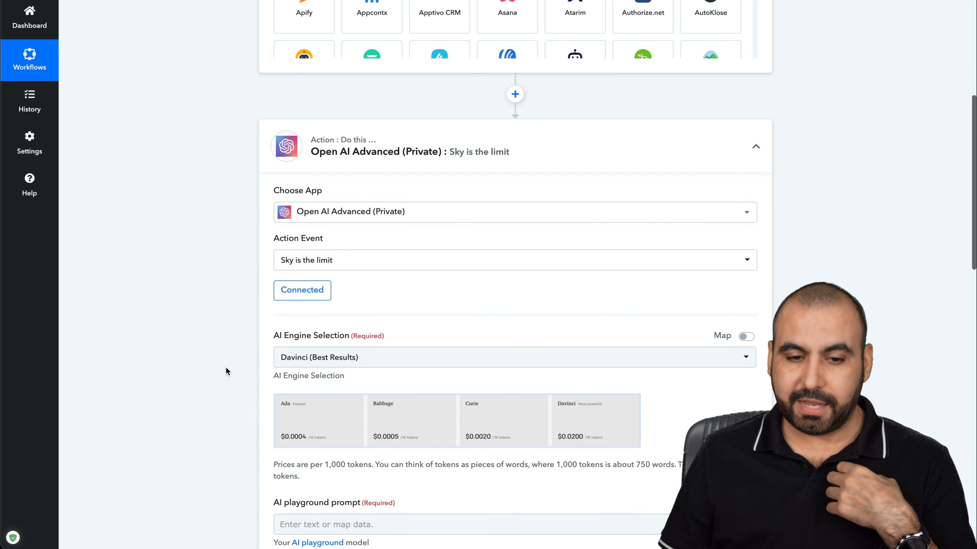
Step: Choose Davinci (Best Results) as the AI engine and review the token pricing note beneath it
scroll(225, 371, "down", 5)
scroll(225, 367, "down", 1)
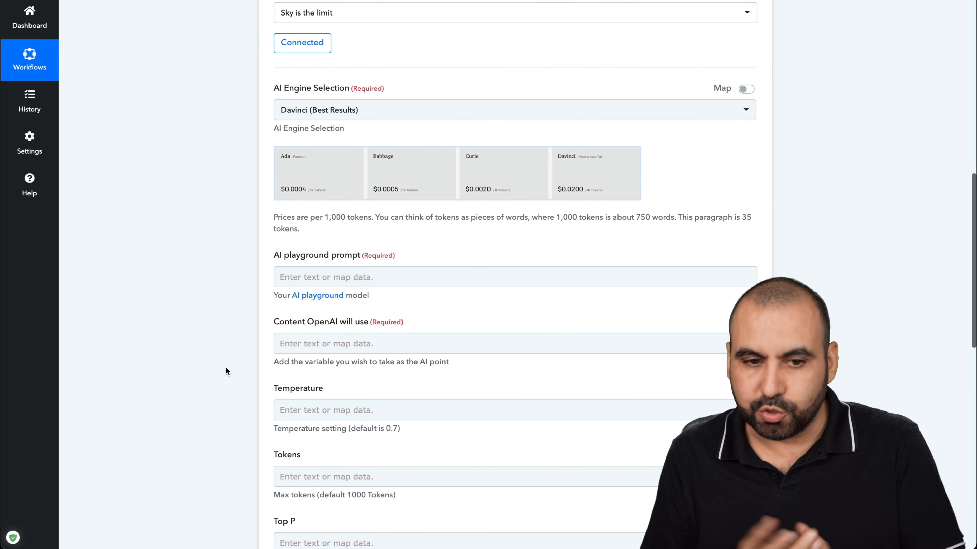
left_click(333, 113)
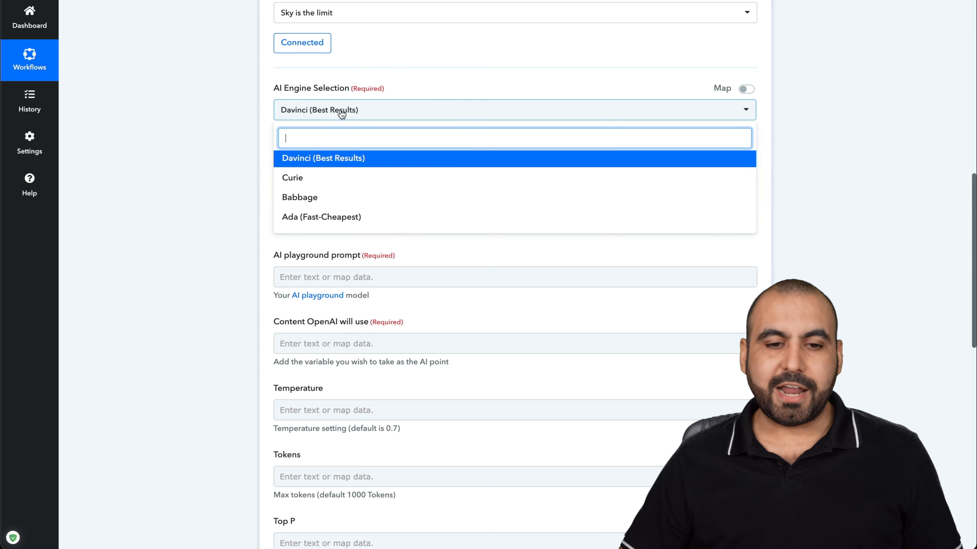
left_click(314, 159)
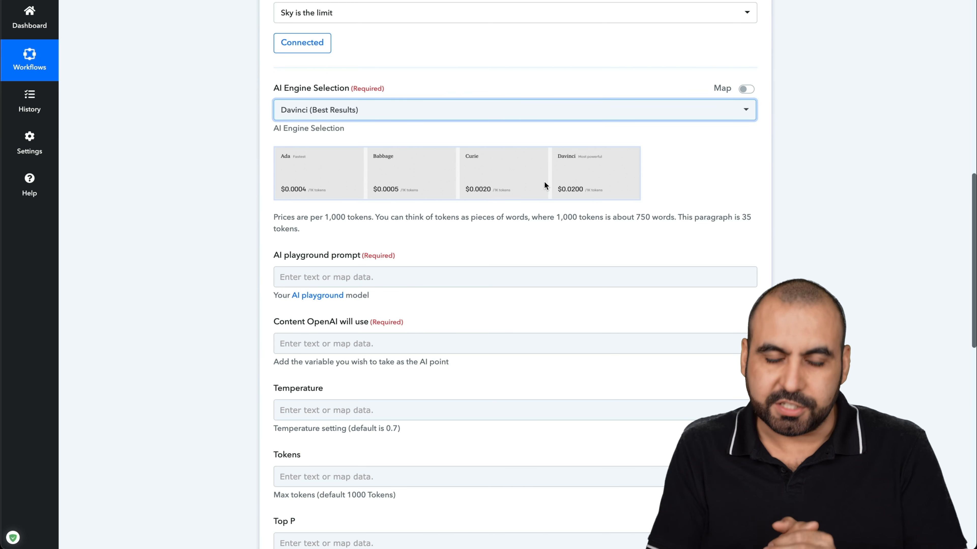
left_click_drag(278, 218, 347, 221)
left_click(347, 221)
scroll(375, 225, "down", 3)
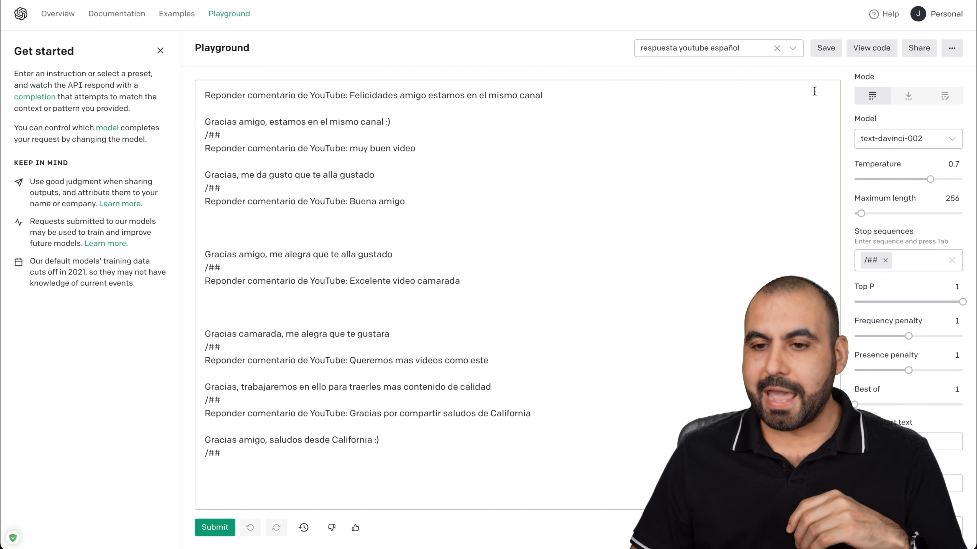
Step: In the OpenAI Playground, load the "short blog based on title" preset and delete the empty "title:" line after the final "/##"
left_click(792, 50)
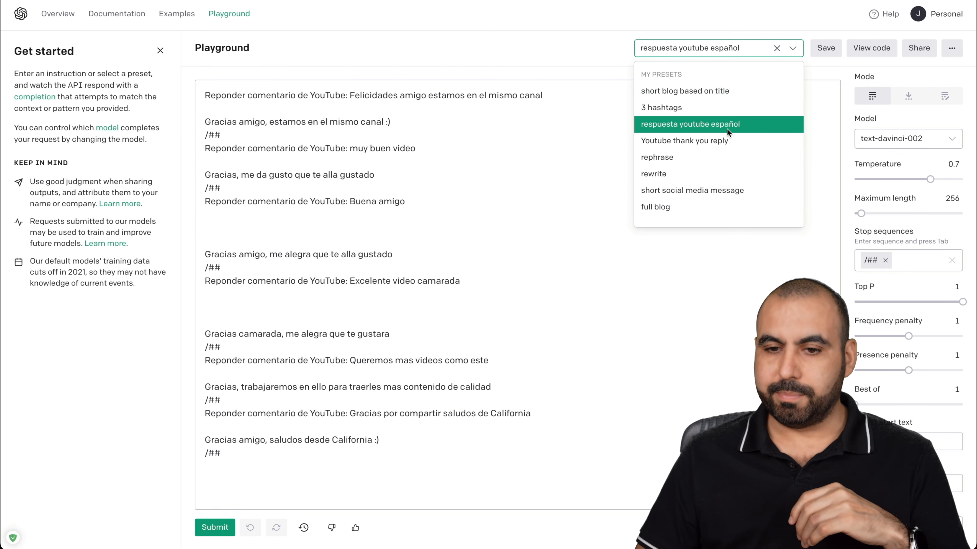
left_click(716, 91)
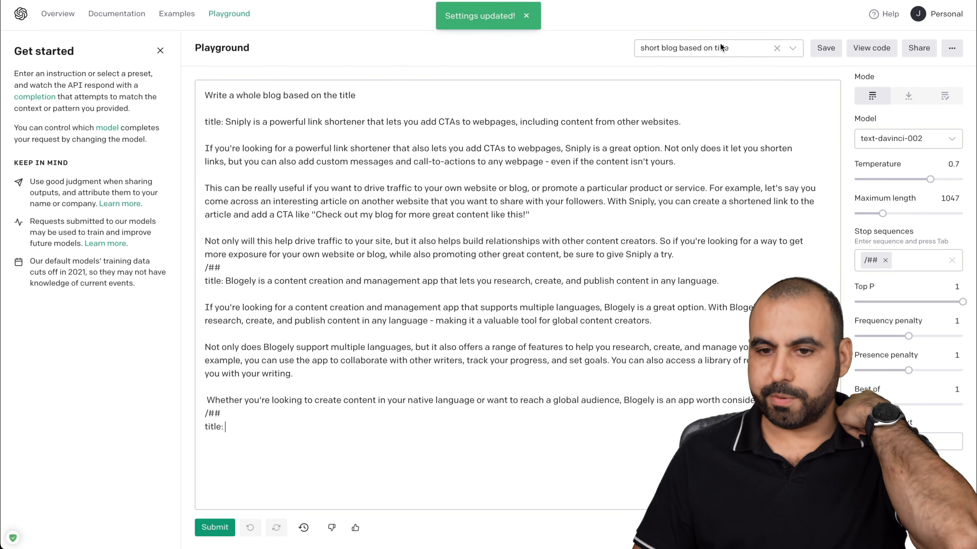
left_click(227, 445)
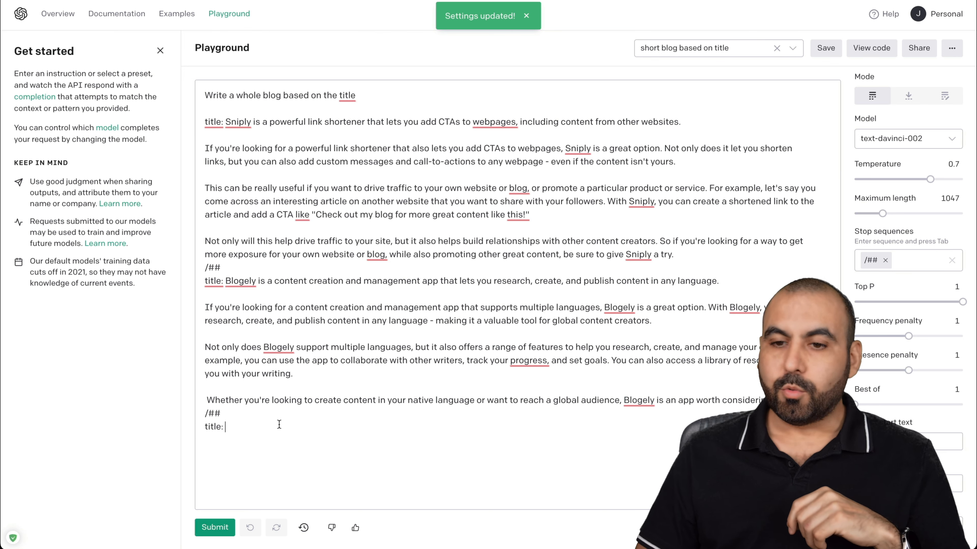
left_click_drag(227, 427, 203, 426)
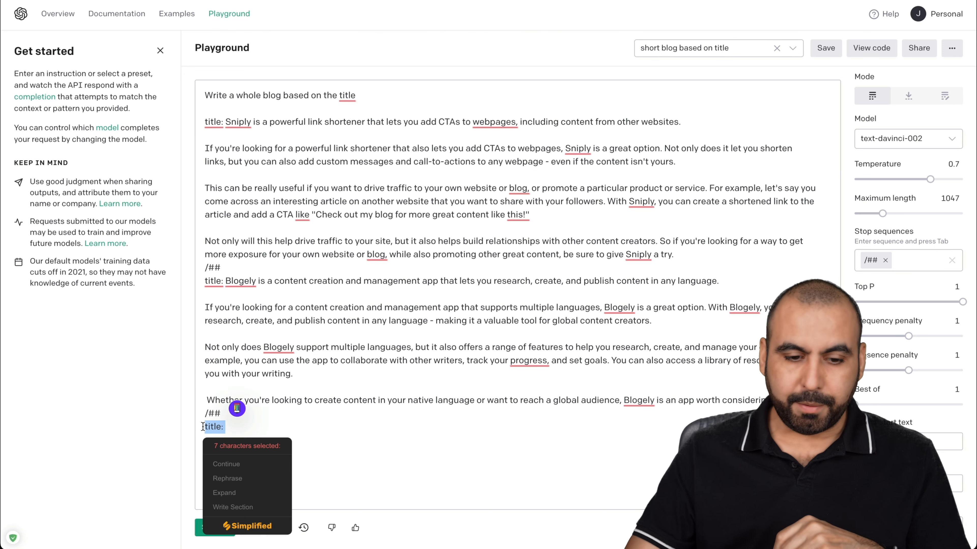
key("BackSpace")
key("BackSpace")
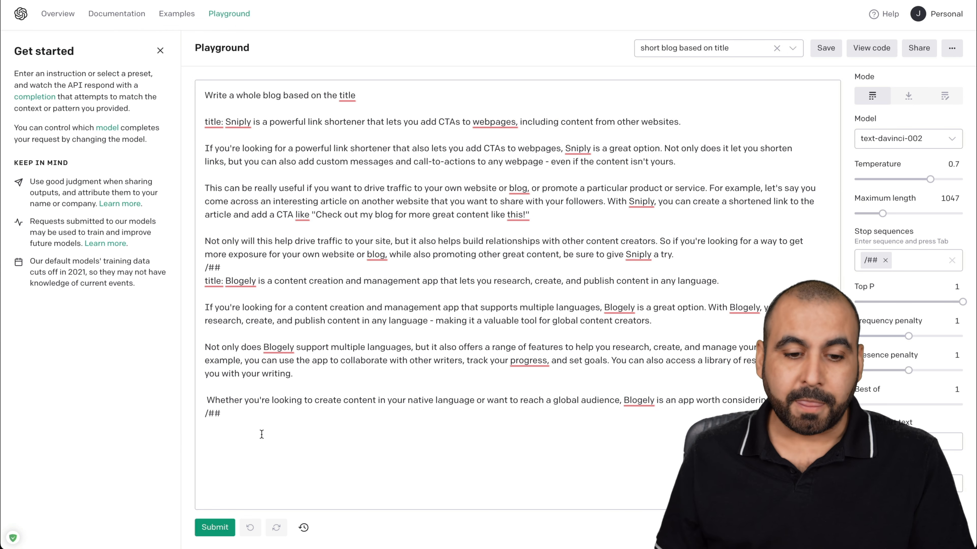
left_click_drag(204, 414, 226, 415)
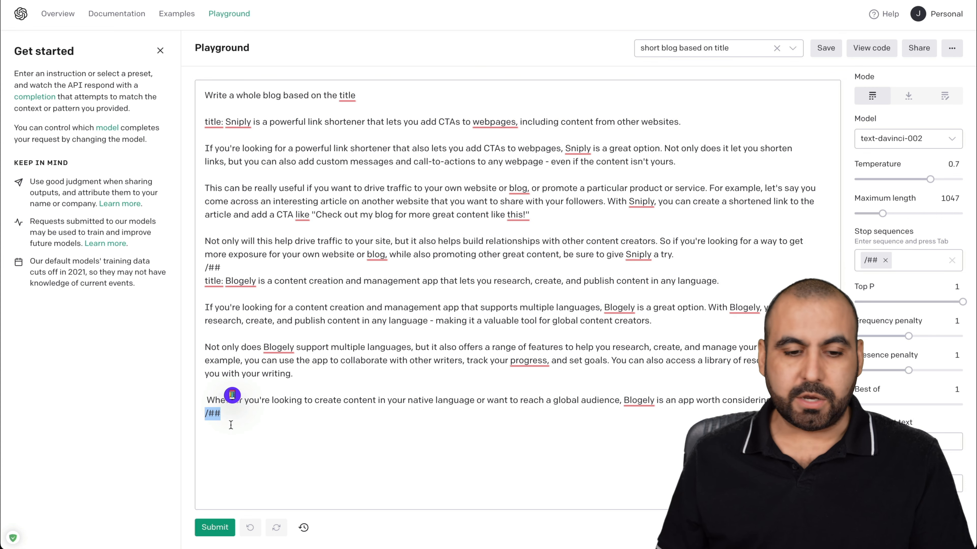
left_click(215, 414)
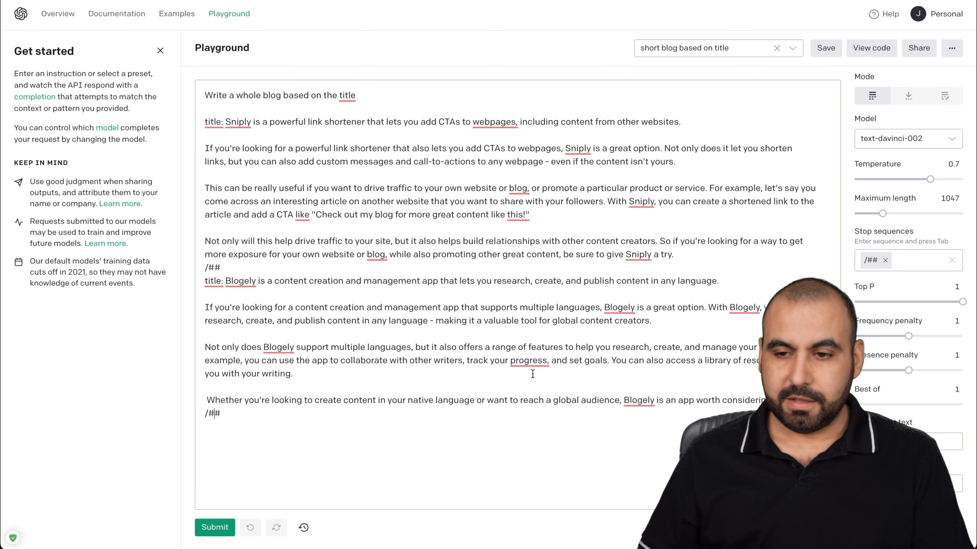
Step: View the code for the current prompt and copy the full text of its "prompt" value
left_click(873, 50)
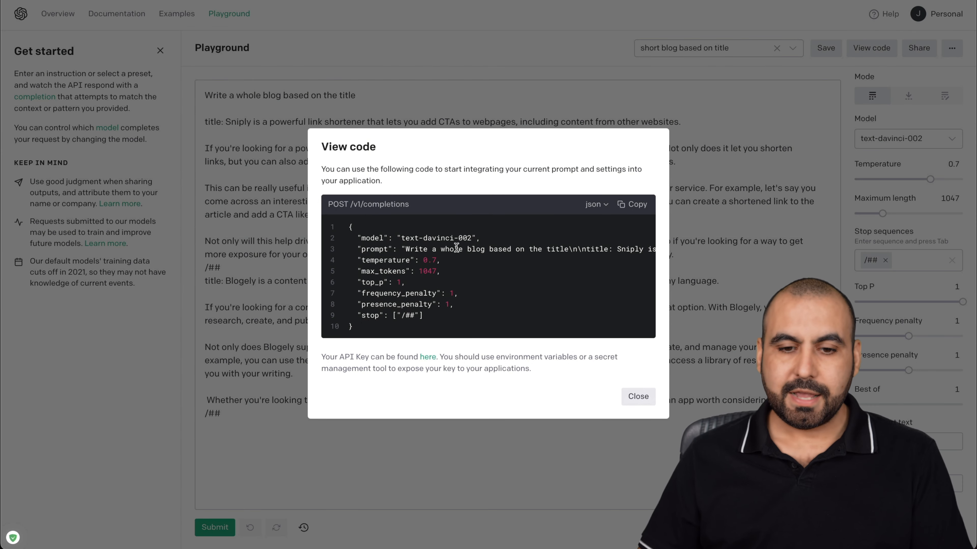
double_click(367, 249)
left_click_drag(402, 250, 638, 249)
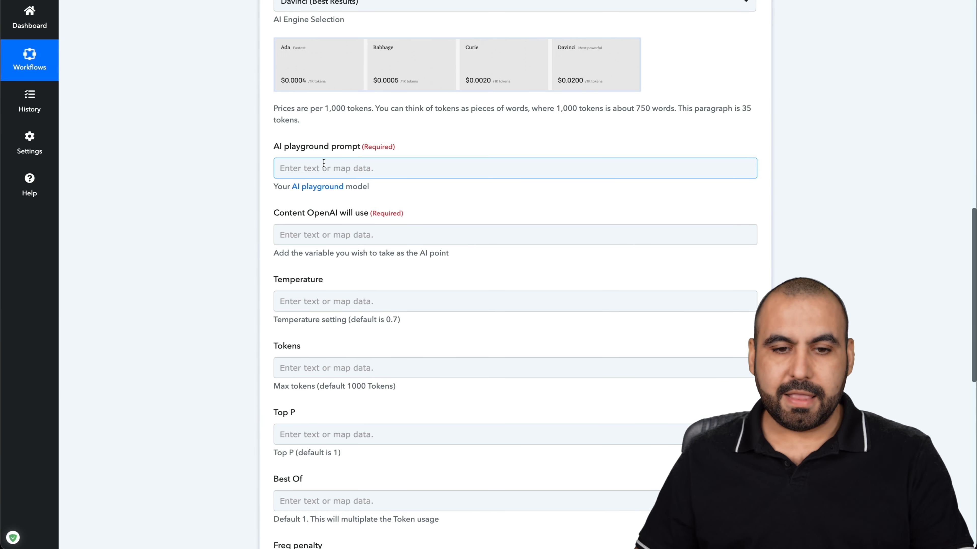
Step: Paste the copied prompt text into the AI playground prompt field of the Pabbly Connect action and review it
left_click(324, 163)
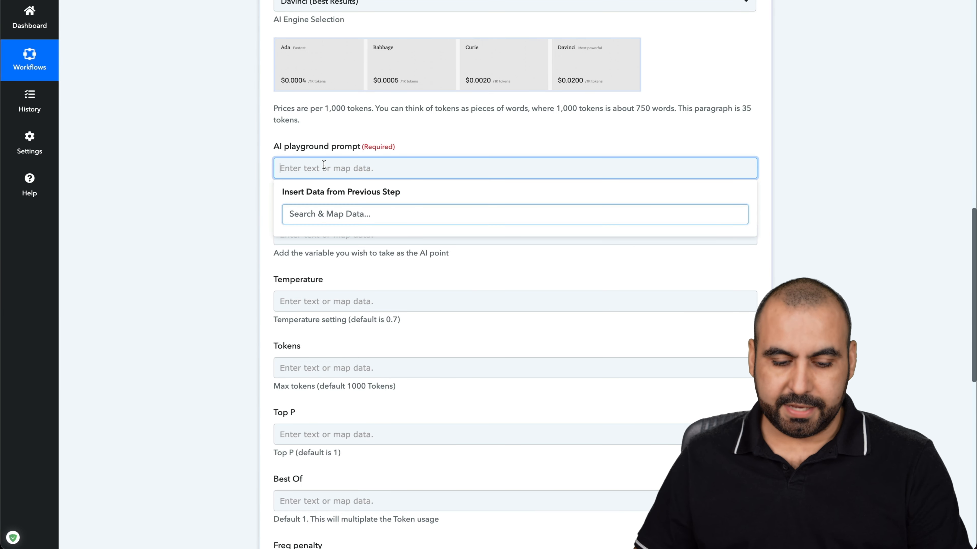
key("ctrl+v")
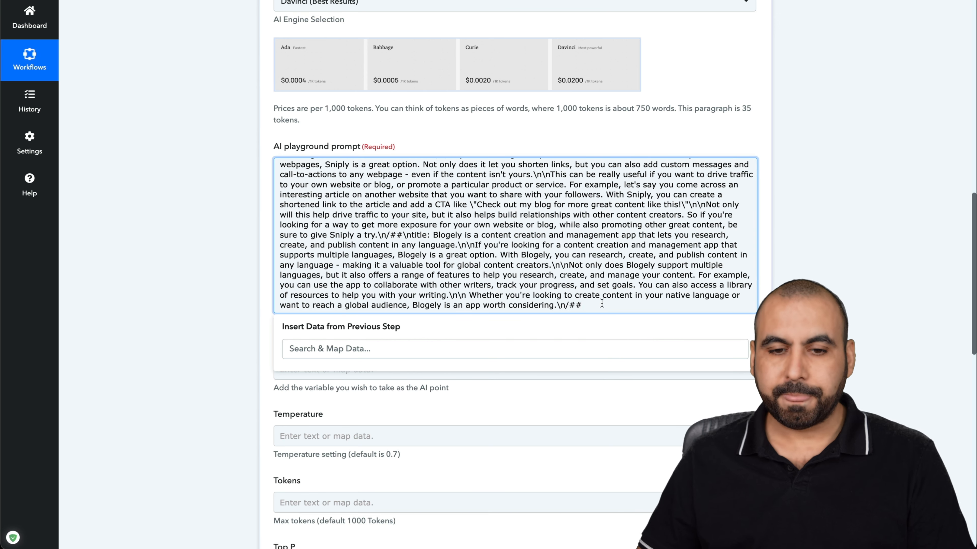
left_click(207, 251)
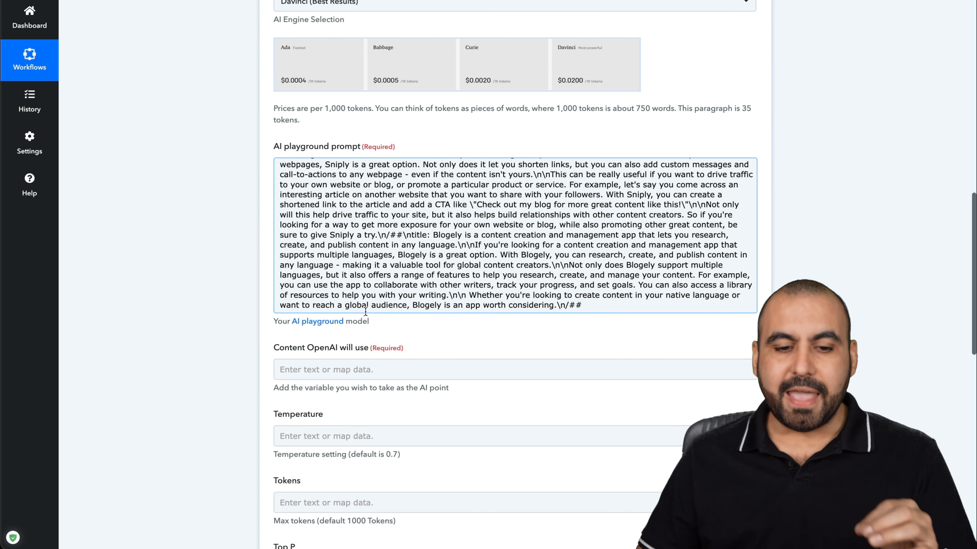
scroll(352, 339, "down", 1)
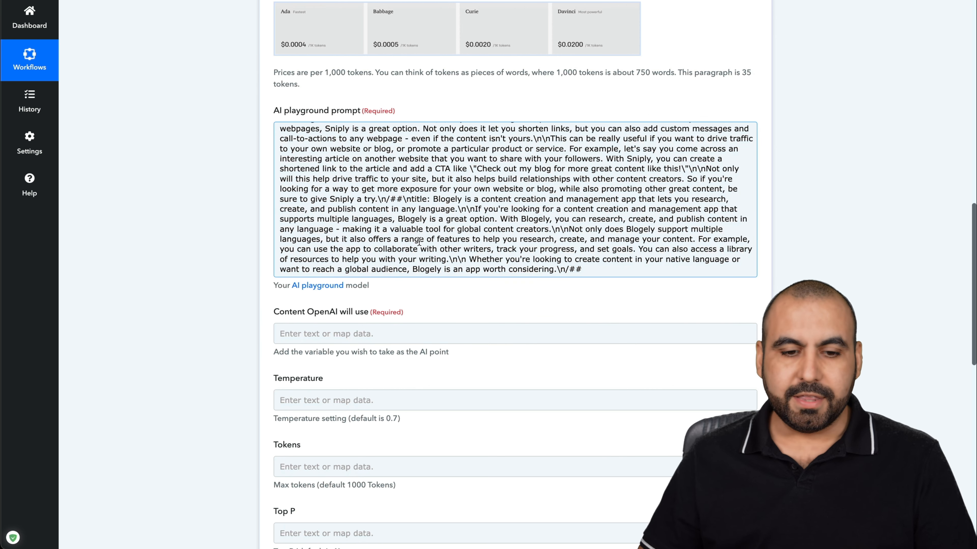
scroll(416, 237, "up", 1)
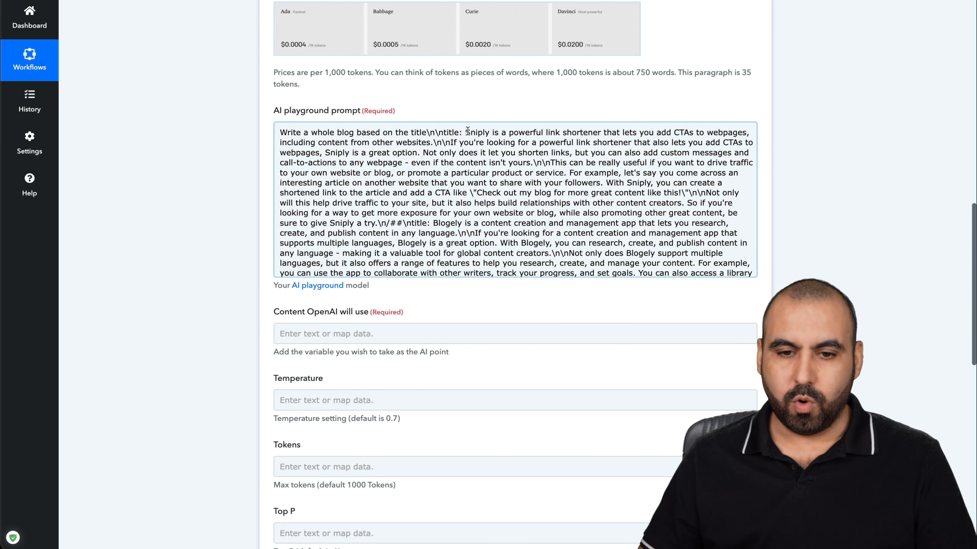
Step: Close the Playground's code view, check the label used before each example, and enter "title: " as the content OpenAI will use in Pabbly Connect
scroll(467, 131, "down", 1)
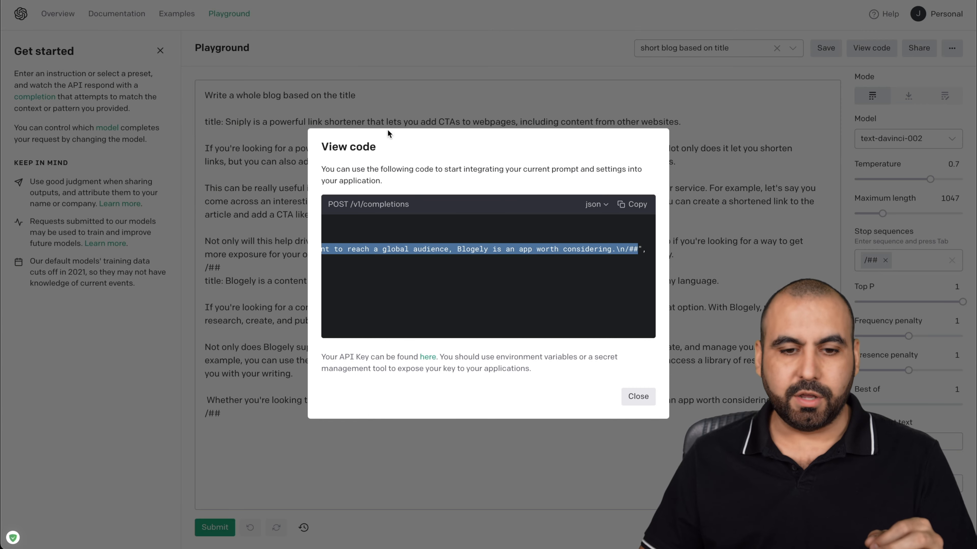
left_click(650, 398)
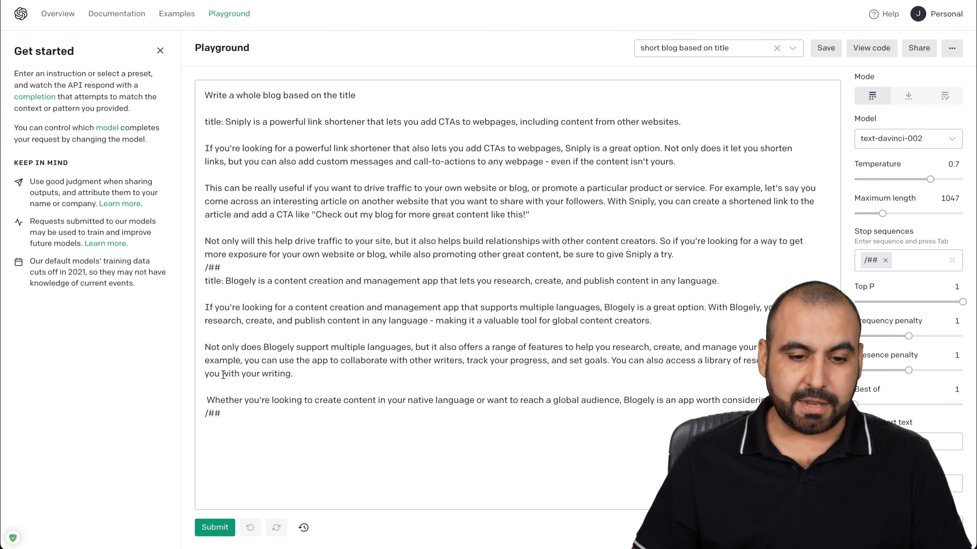
left_click_drag(205, 281, 225, 281)
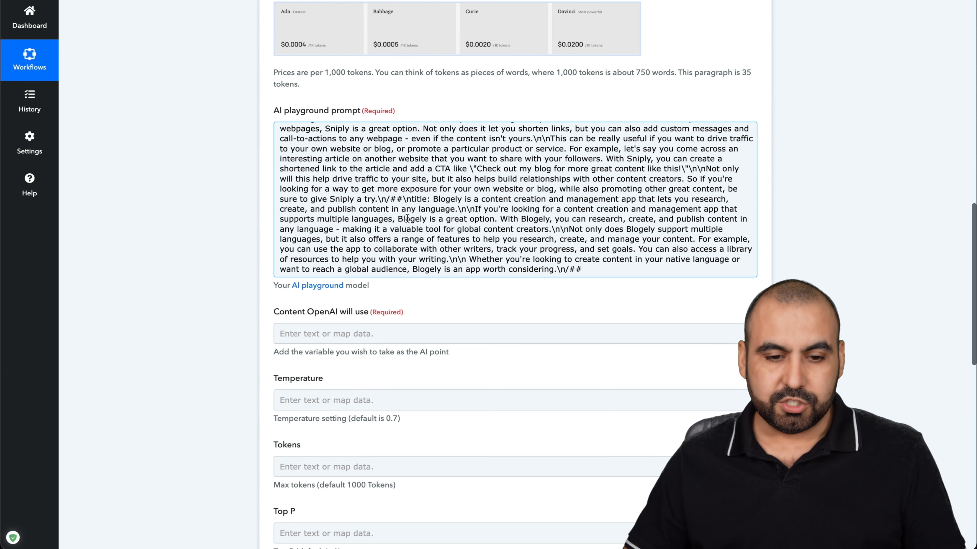
left_click(385, 333)
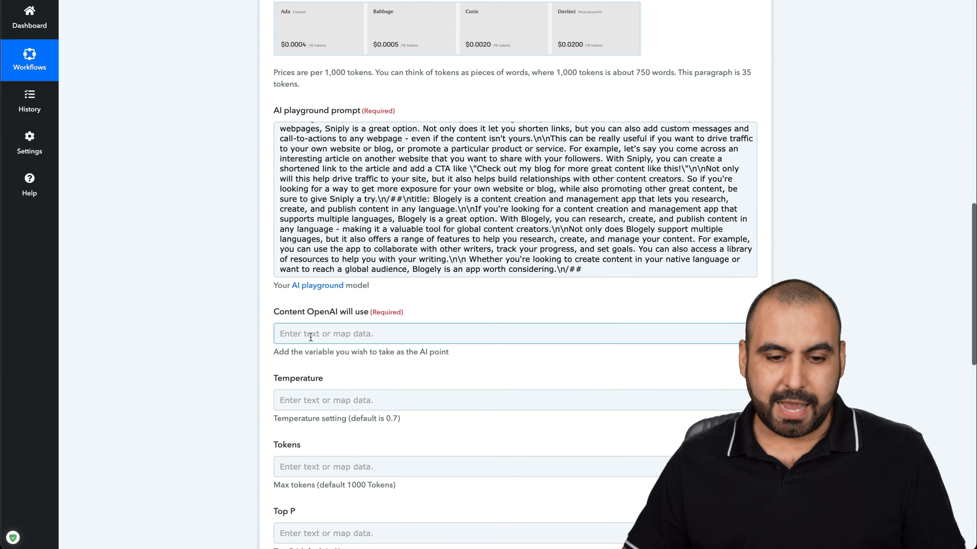
type("title")
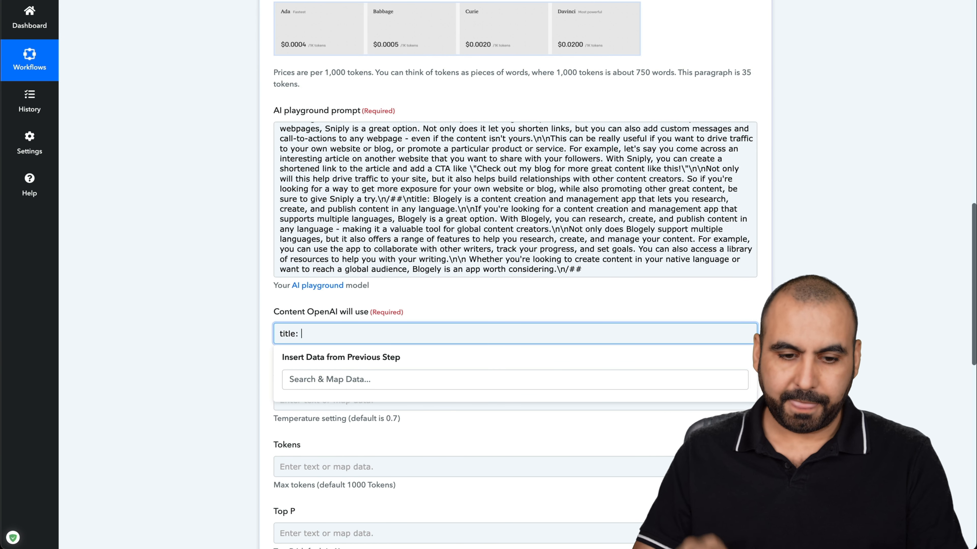
type(":")
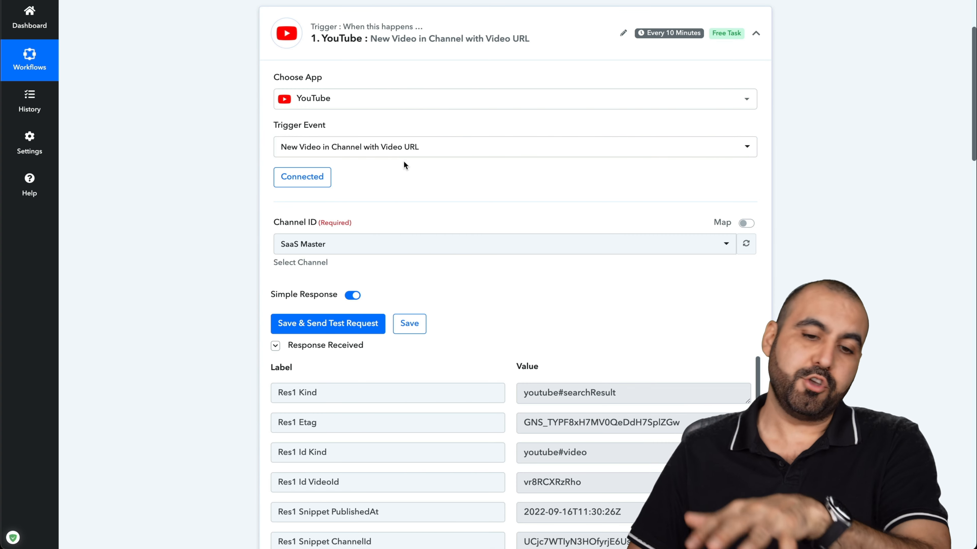
Step: Map the YouTube trigger's Res1 Snippet Title after "title:" in the content OpenAI will use
scroll(193, 349, "down", 15)
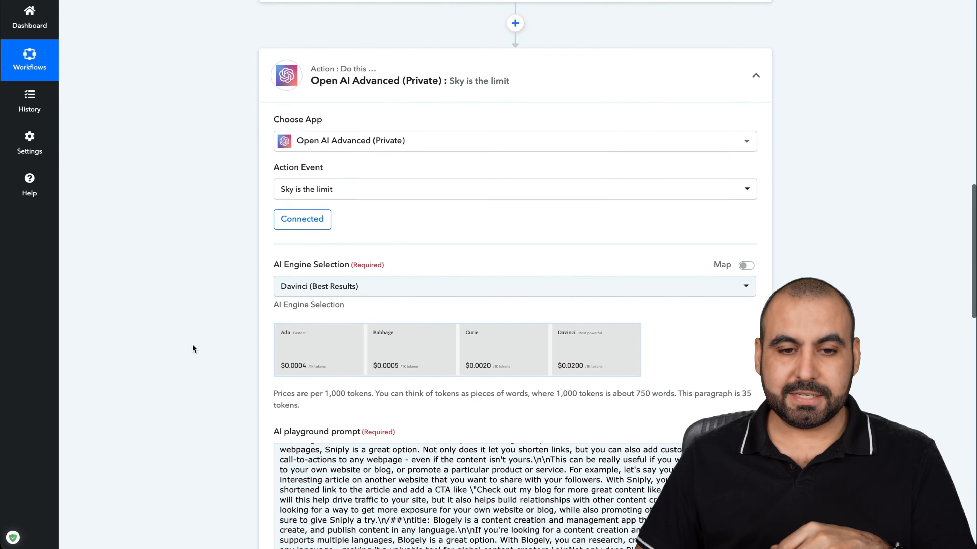
scroll(192, 348, "down", 9)
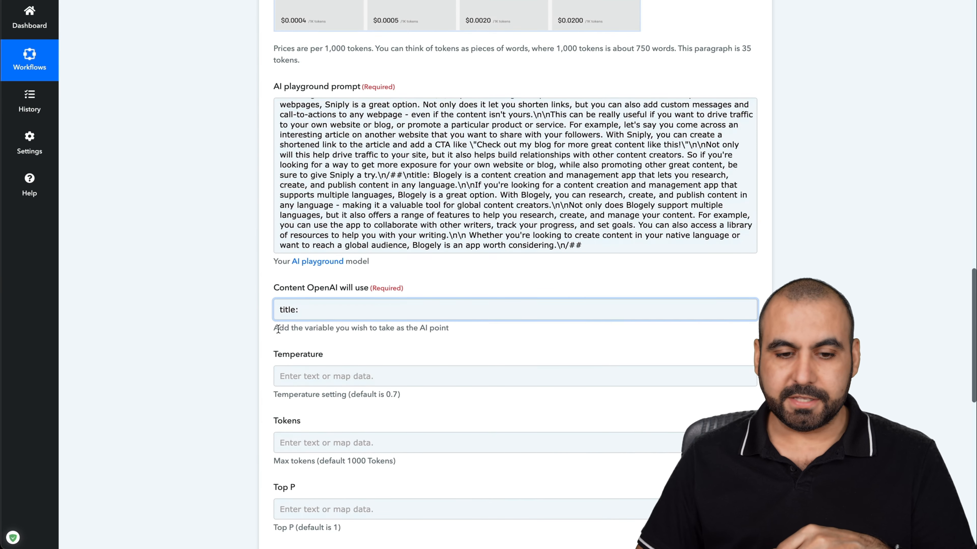
left_click(327, 313)
scroll(198, 305, "down", 2)
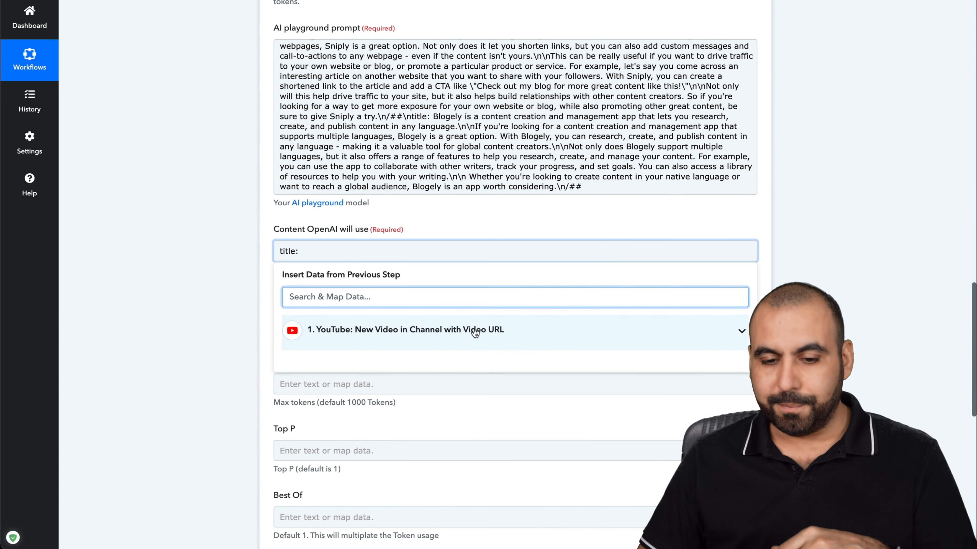
left_click(388, 331)
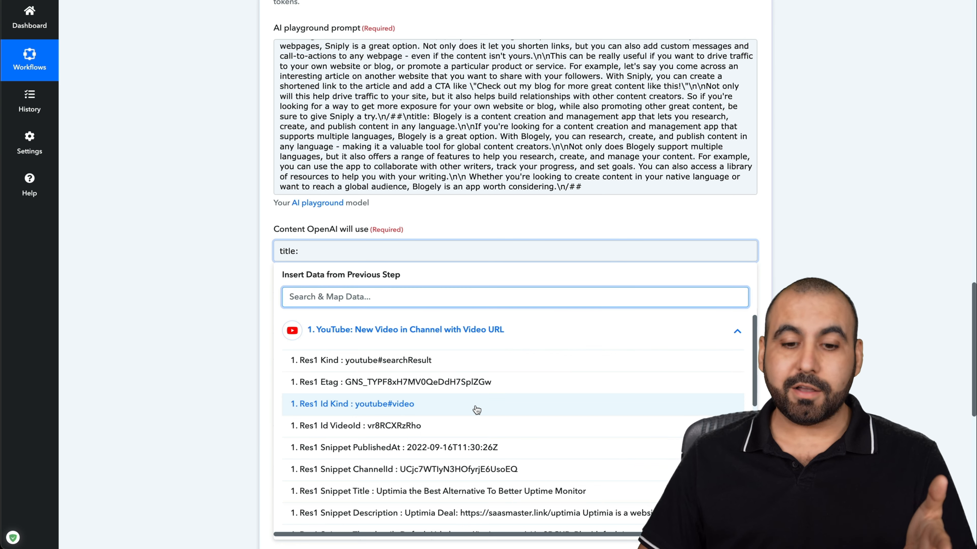
scroll(473, 410, "down", 3)
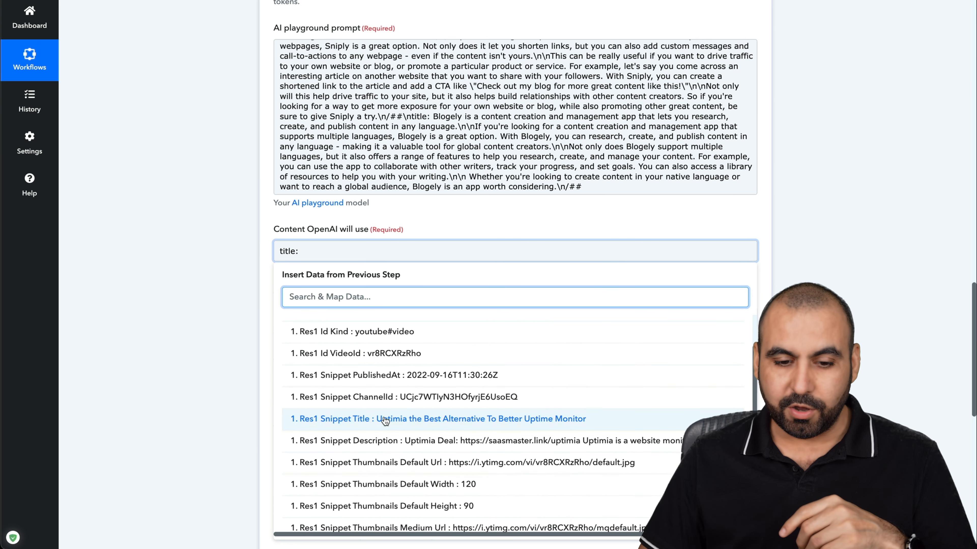
left_click(357, 420)
left_click(214, 298)
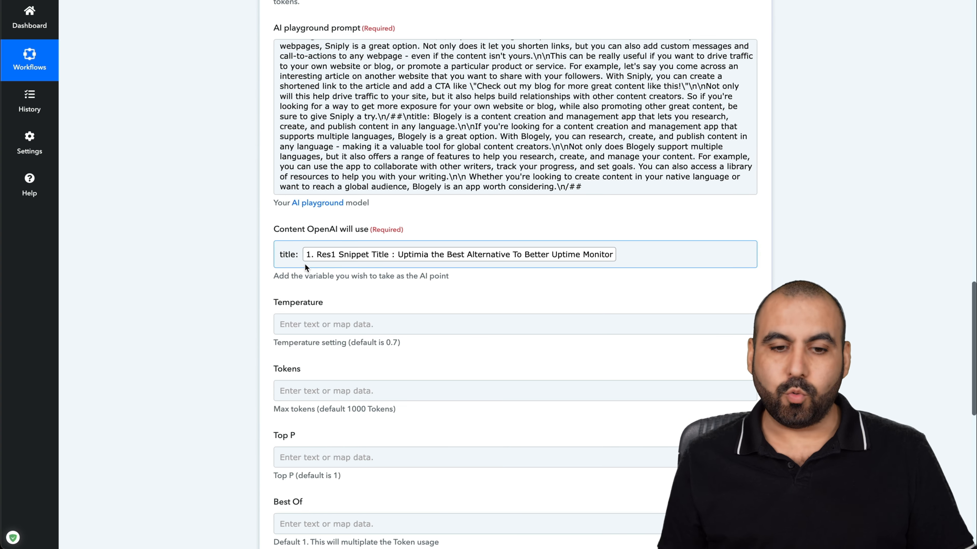
Step: Leave the temperature empty to keep its default and set the maximum tokens to 500
scroll(221, 319, "down", 6)
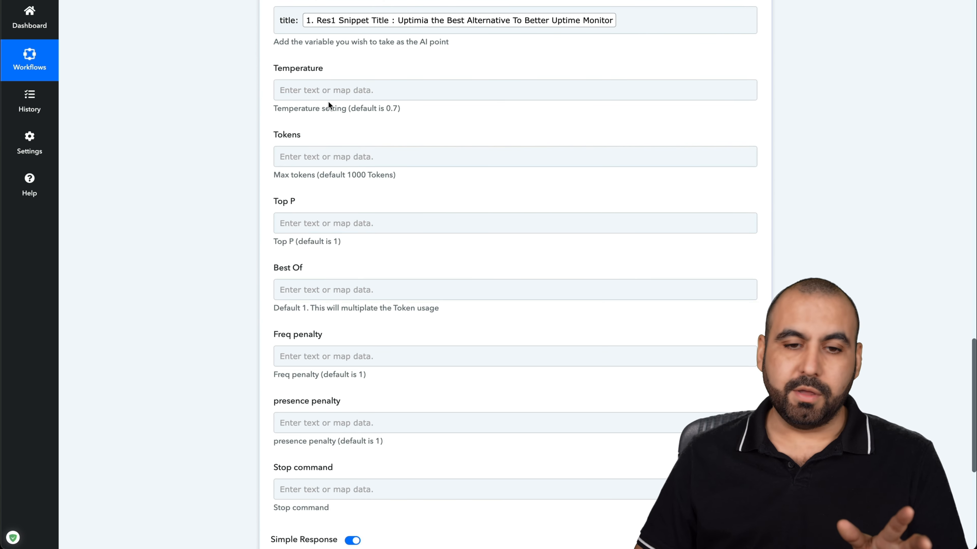
left_click(349, 89)
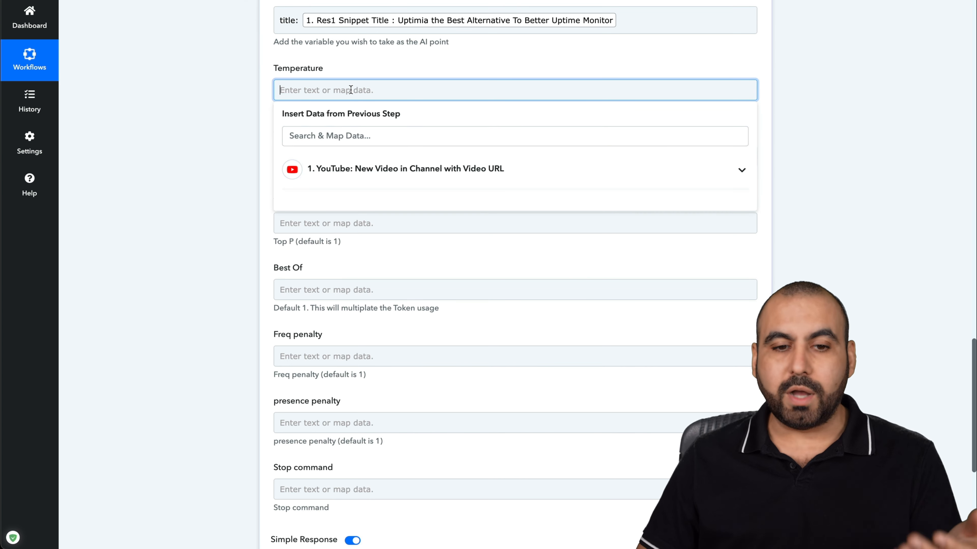
left_click(224, 127)
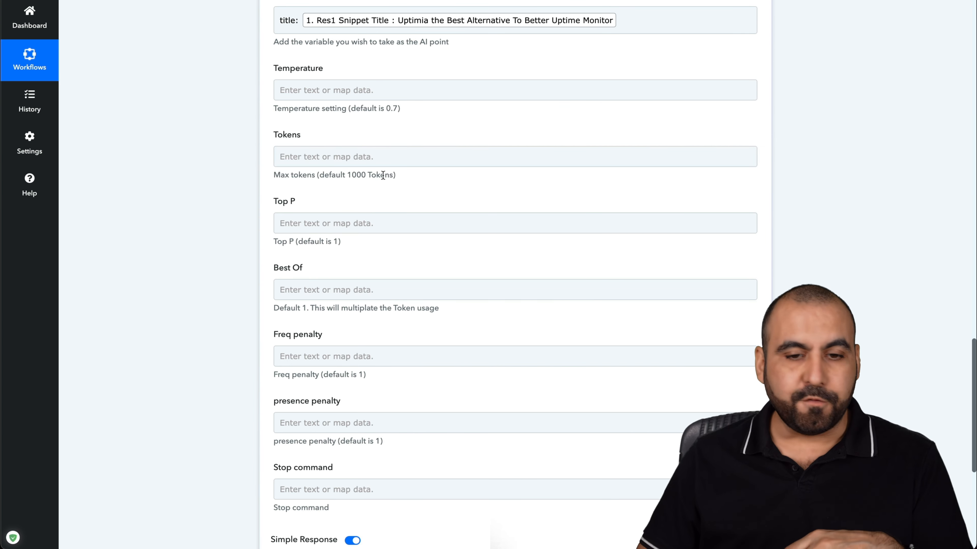
left_click(361, 158)
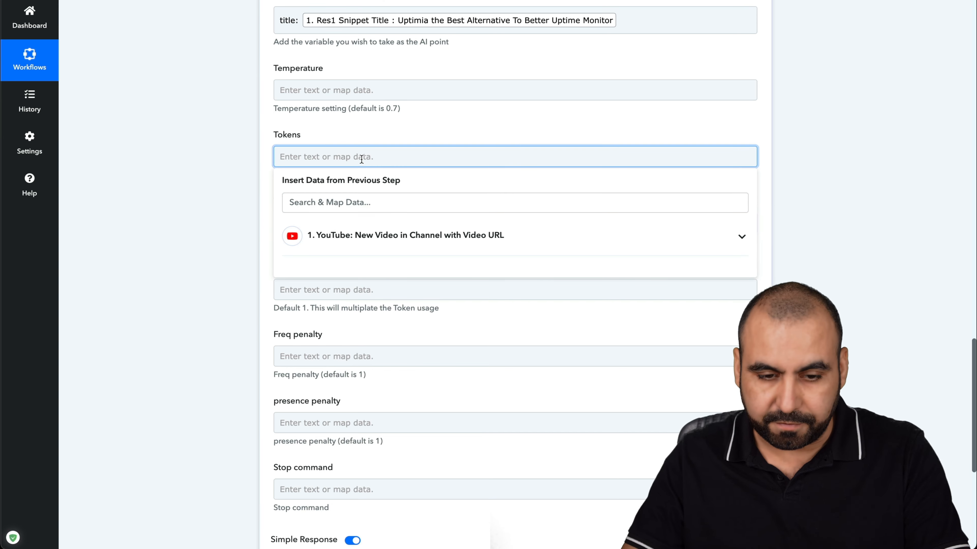
left_click(177, 184)
Step: Set the stop command to /## and save the Open AI Advanced action while sending a test request
scroll(275, 285, "down", 3)
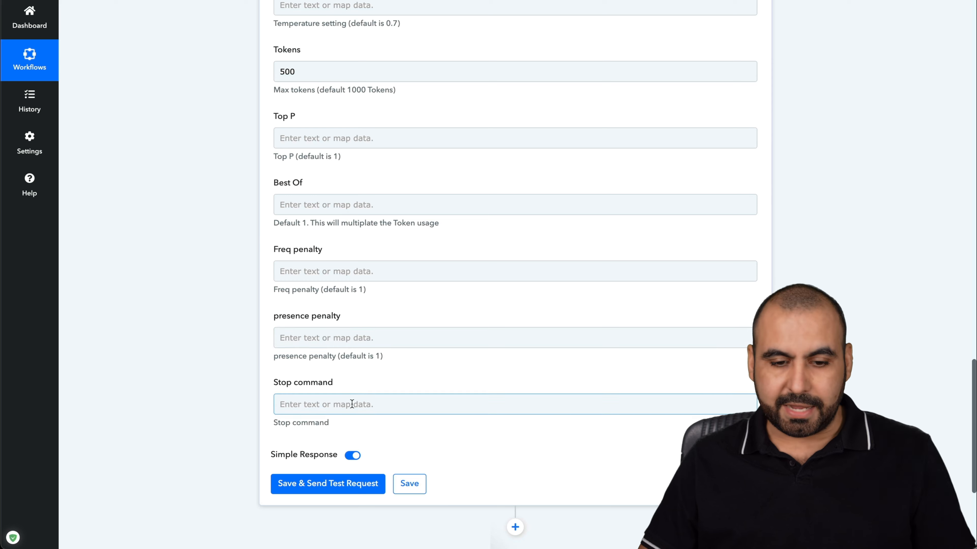
left_click(338, 404)
type("/")
left_click(203, 330)
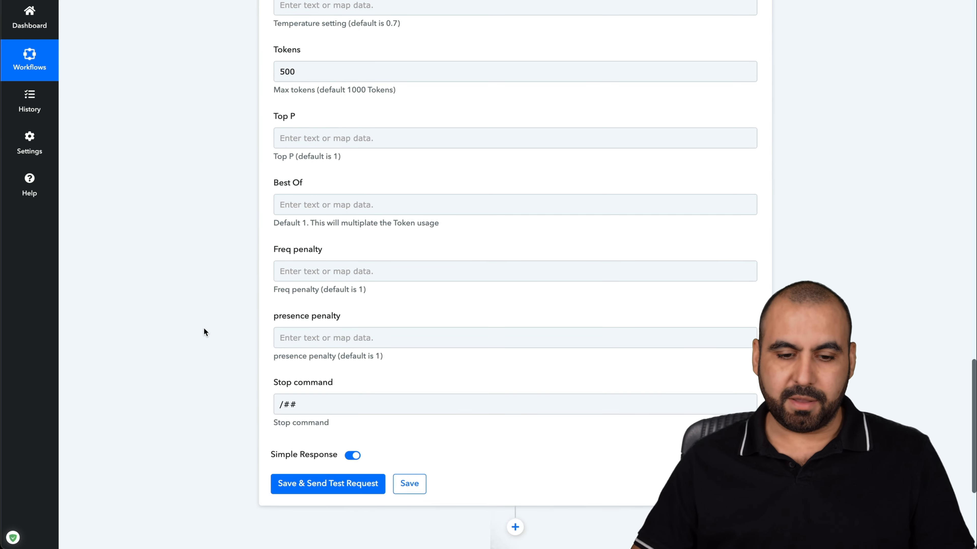
scroll(203, 330, "down", 7)
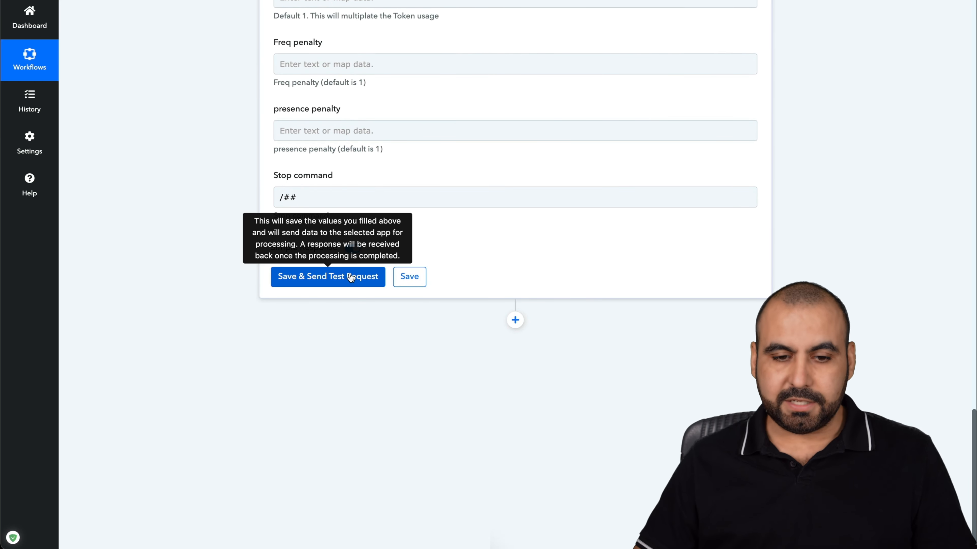
left_click(348, 276)
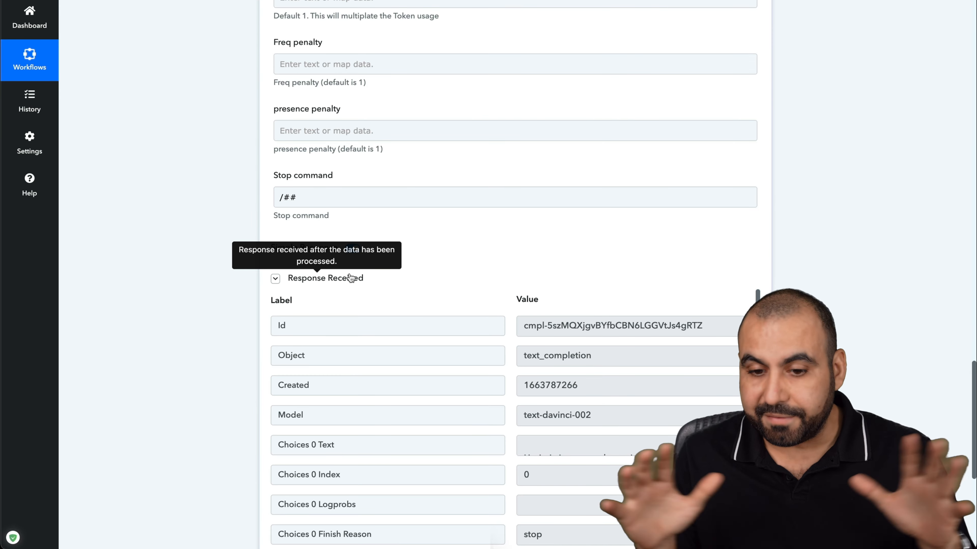
Step: Enlarge the Choices 0 Text value in the received response and read through the whole generated blog text
scroll(350, 276, "down", 3)
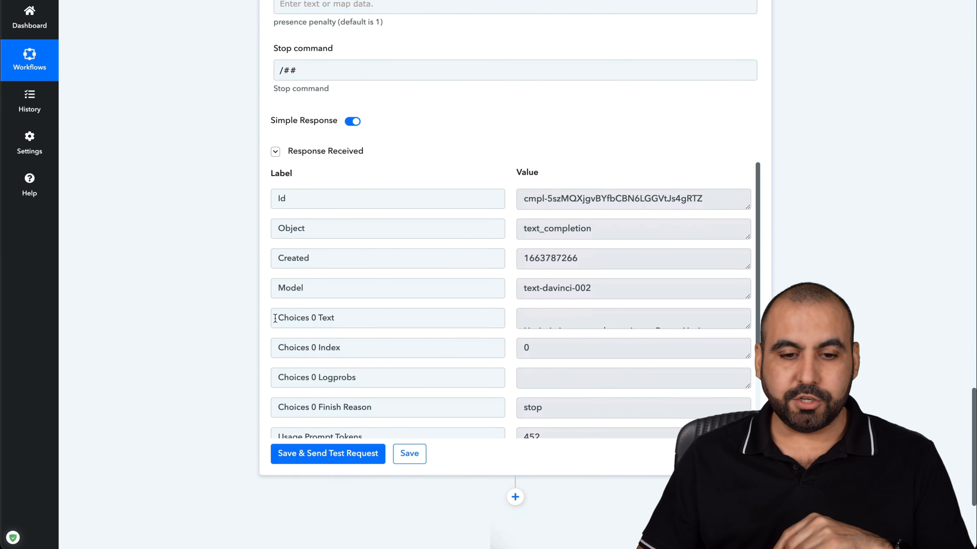
left_click_drag(749, 327, 749, 449)
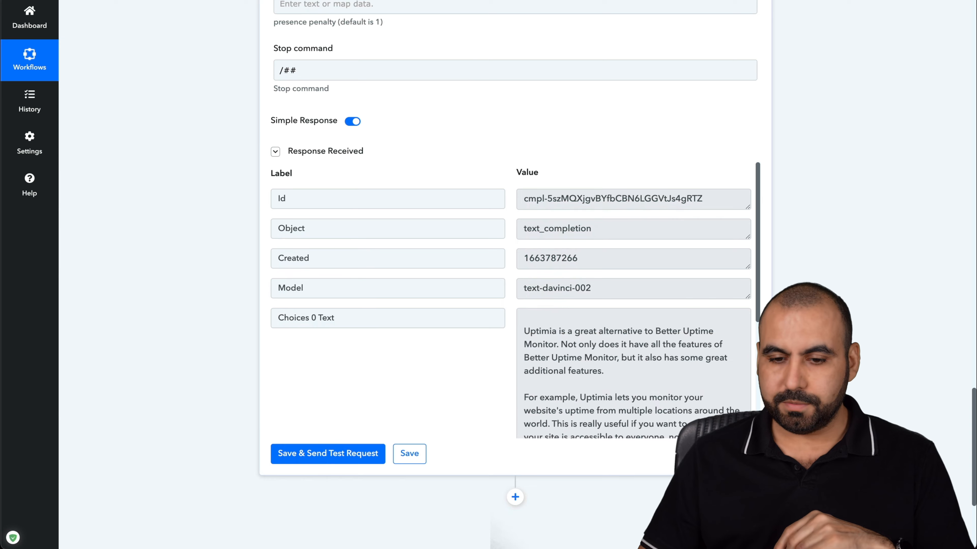
scroll(748, 449, "down", 3)
scroll(742, 296, "down", 1)
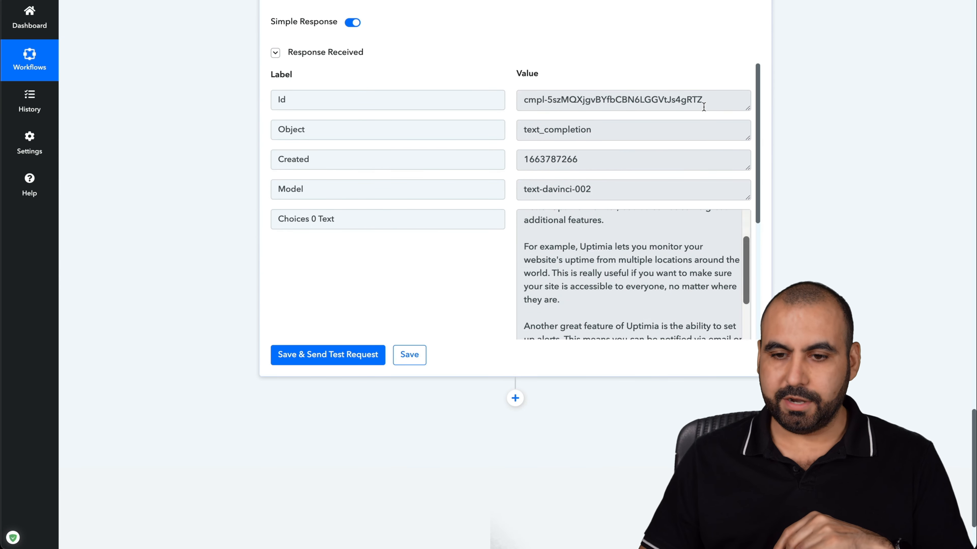
scroll(715, 102, "down", 2)
left_click_drag(748, 254, 748, 339)
scroll(708, 270, "up", 2)
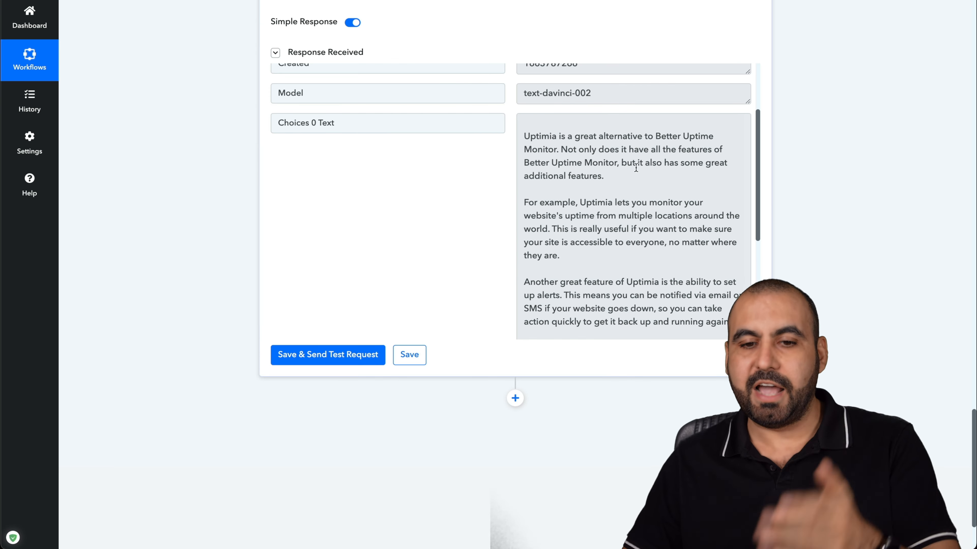
scroll(636, 168, "down", 2)
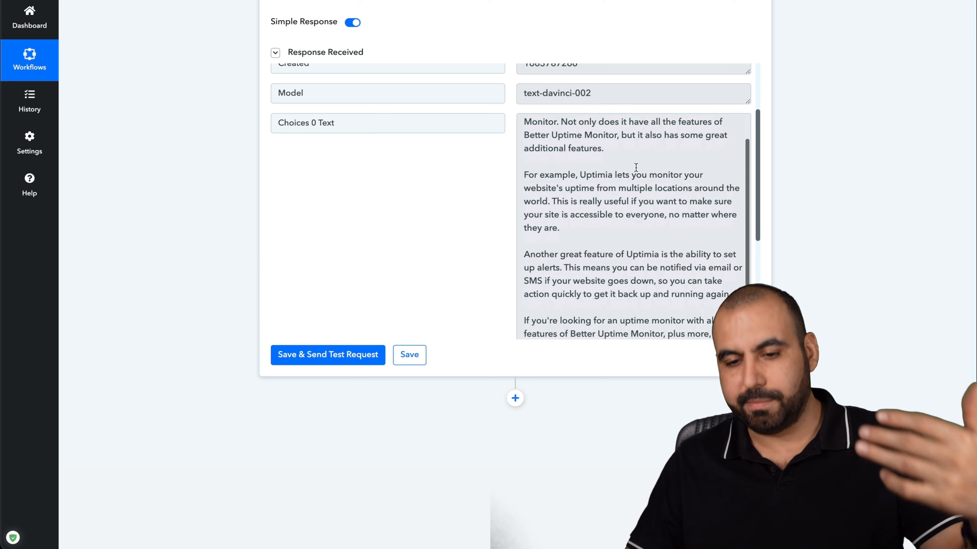
scroll(636, 166, "down", 4)
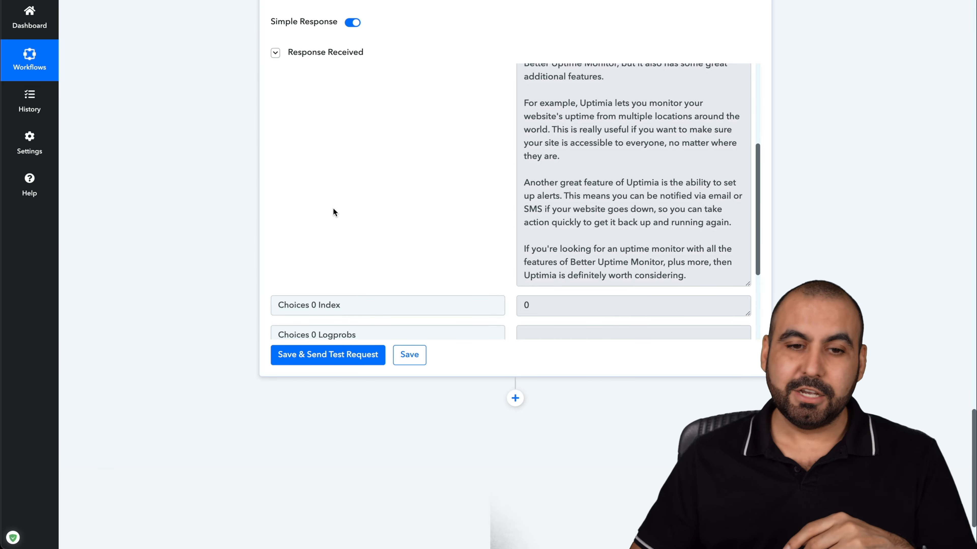
Step: Recheck the YouTube trigger and the Open AI Advanced settings, and save the Open AI Advanced action
scroll(239, 155, "up", 15)
scroll(239, 158, "up", 2)
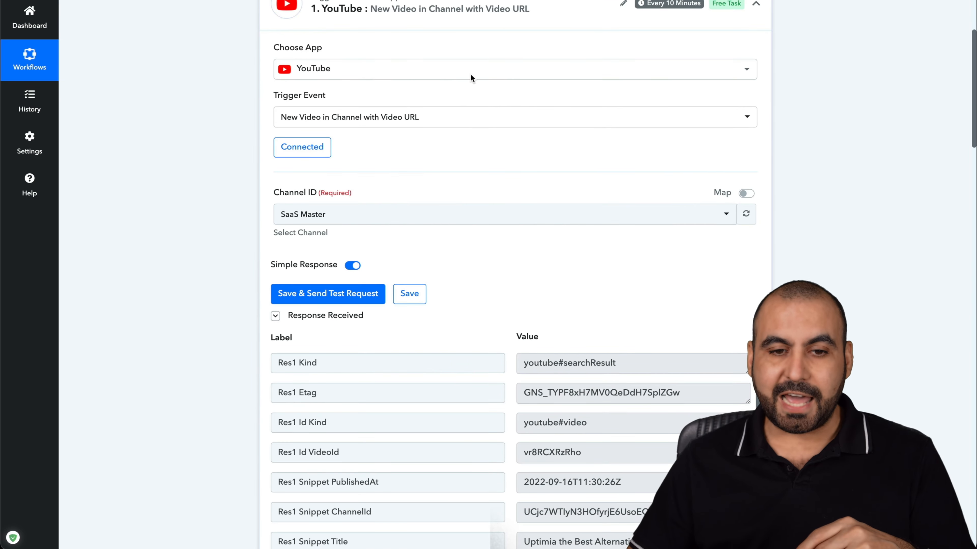
scroll(239, 467, "down", 20)
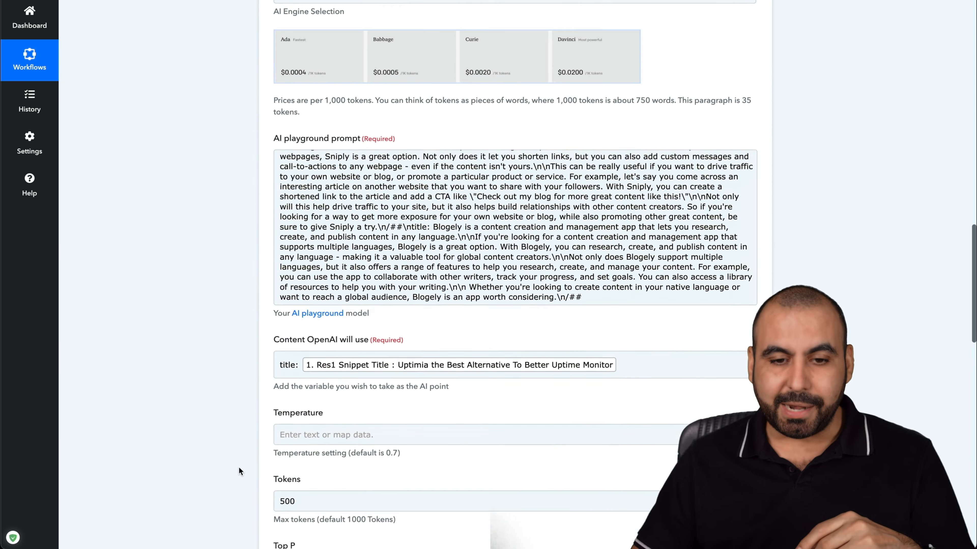
scroll(239, 467, "down", 15)
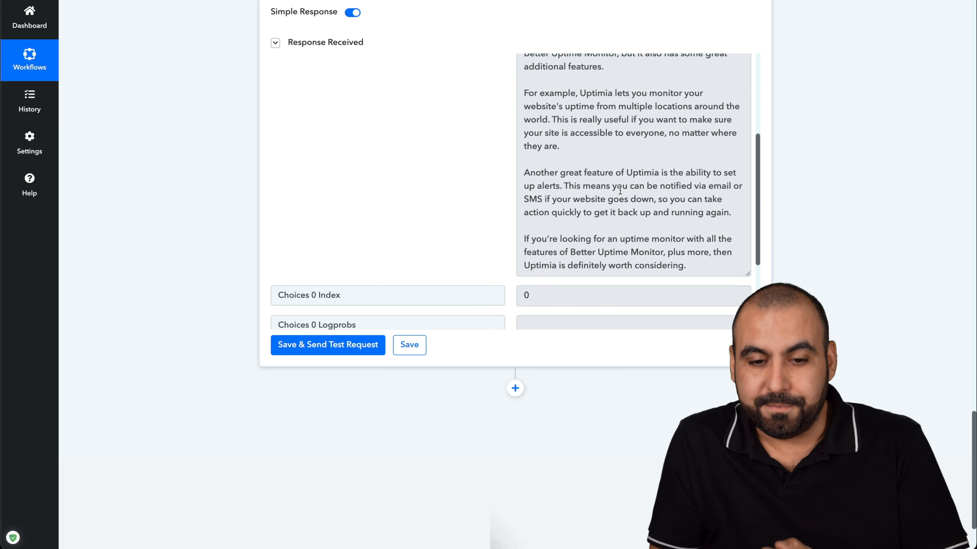
left_click(410, 346)
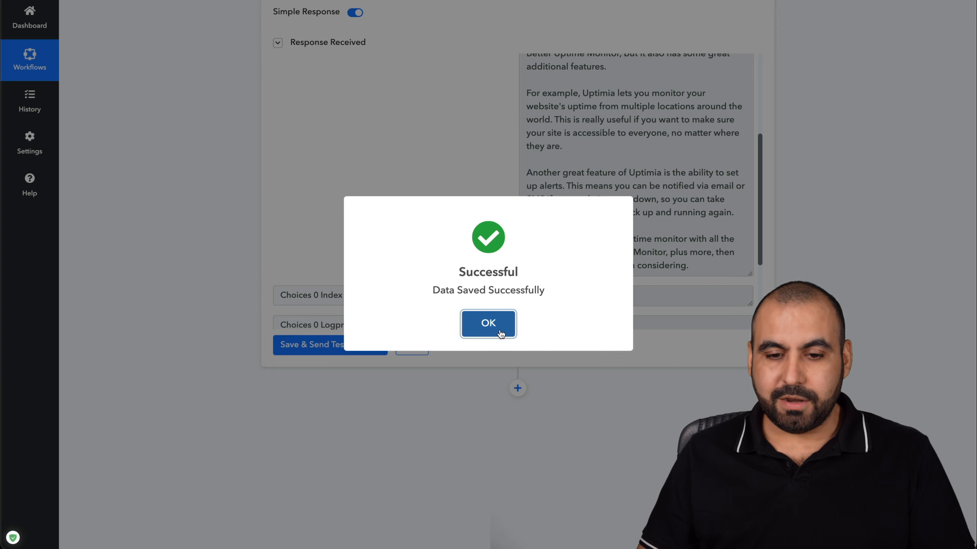
left_click(504, 329)
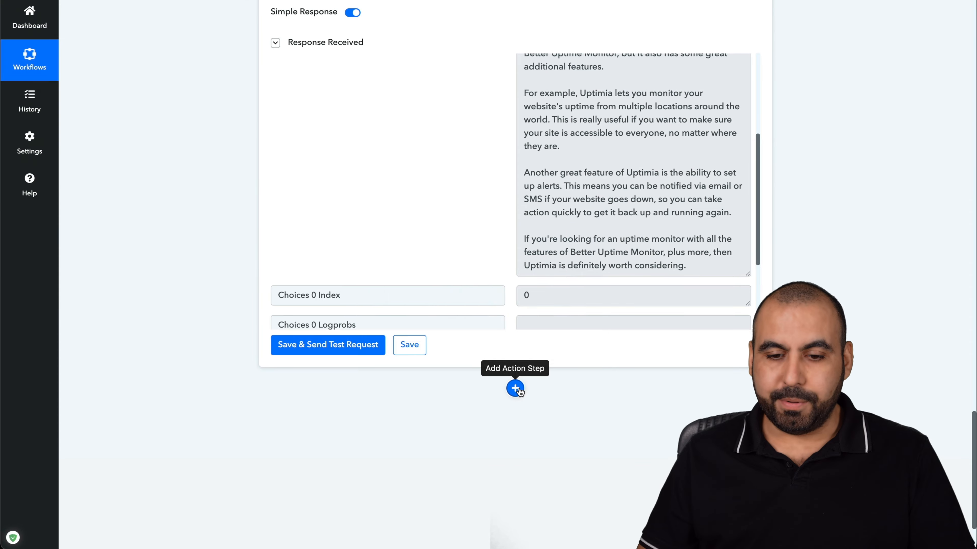
Step: Add a Facebook Pages action with the Create Page Post event and connect it through the existing connection Facebook Pages #9
left_click(516, 388)
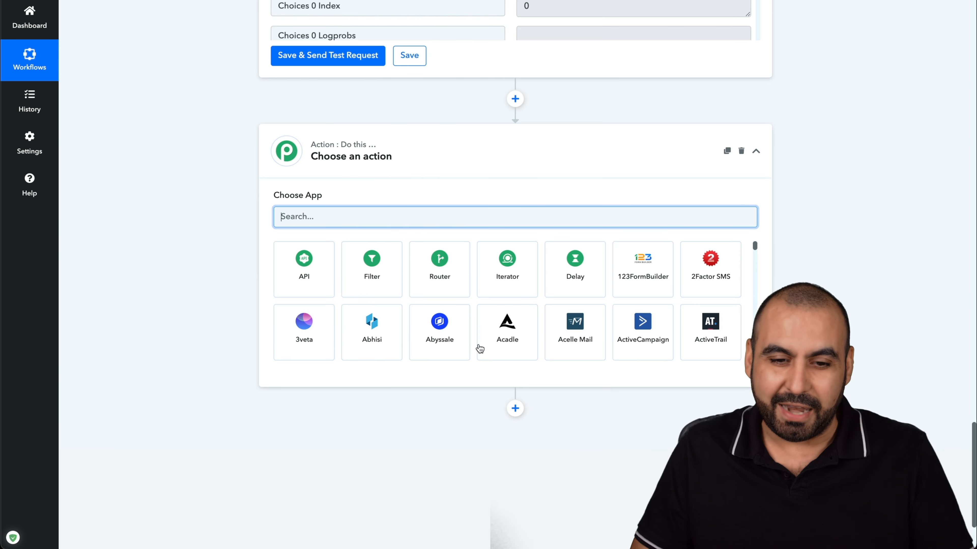
type("face")
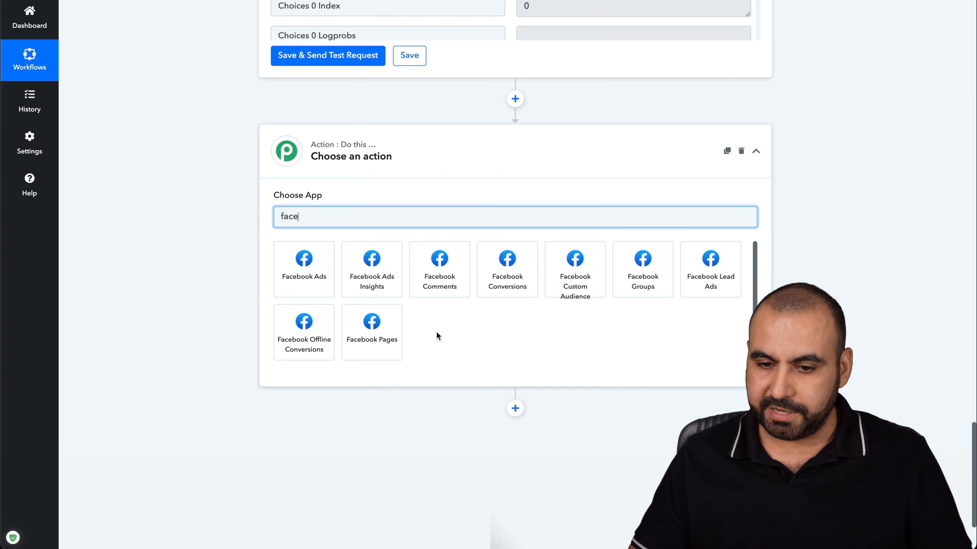
left_click(376, 333)
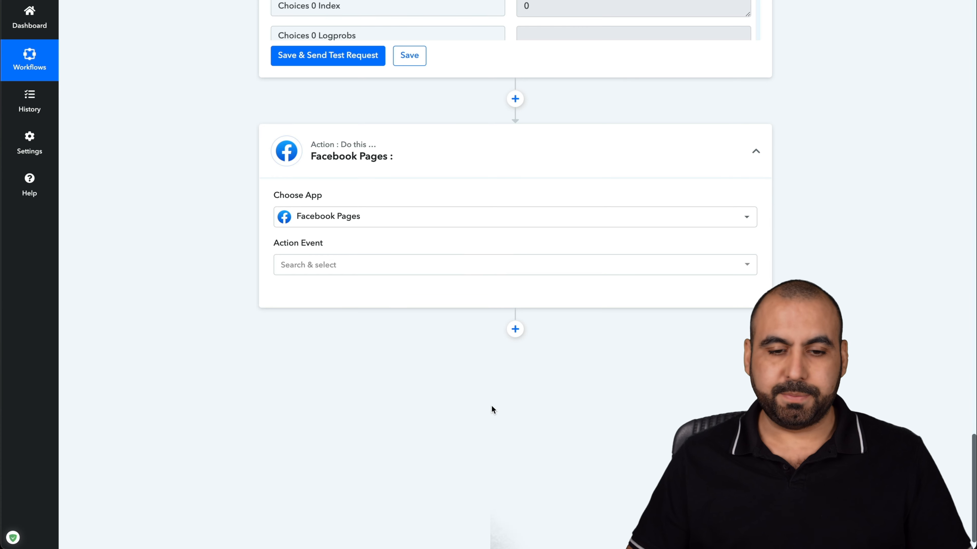
left_click(377, 265)
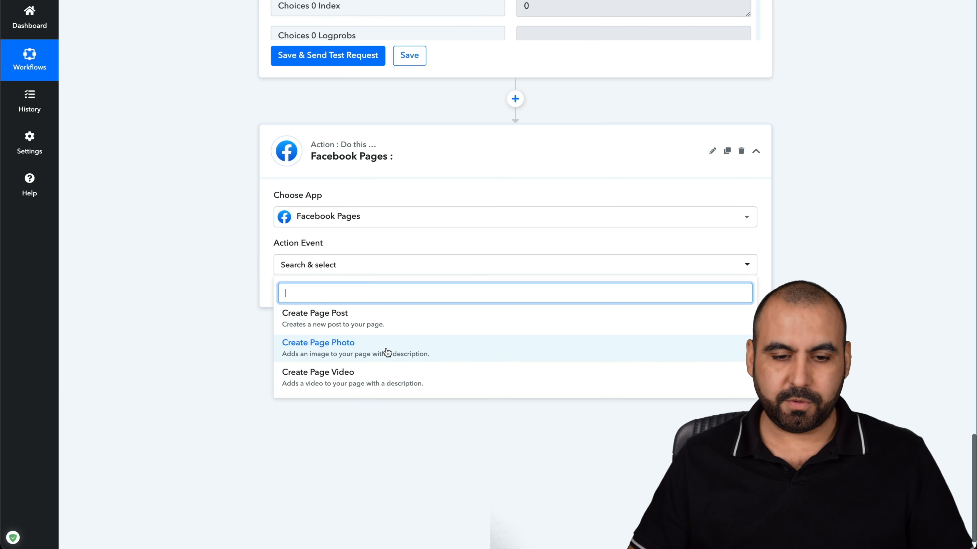
left_click(379, 319)
left_click(309, 295)
left_click(496, 530)
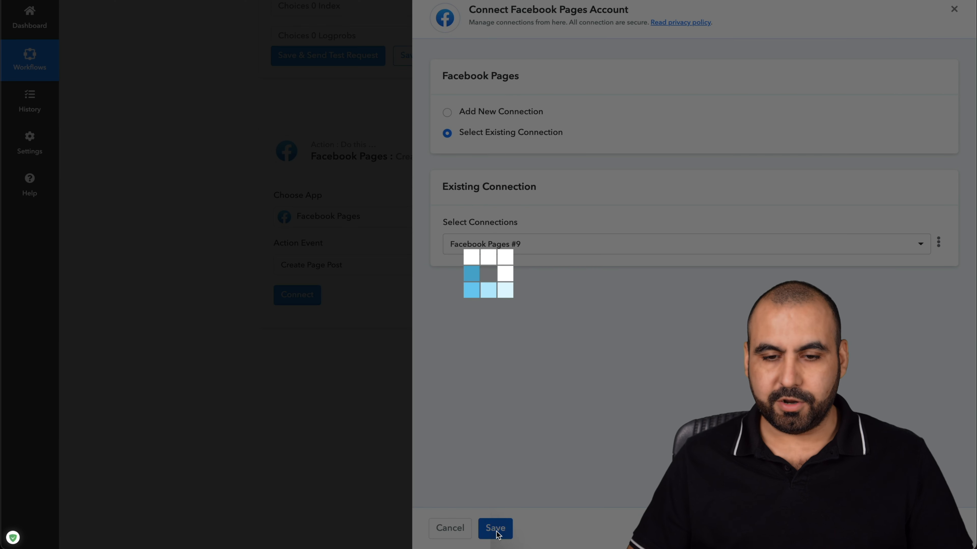
Step: Map the Open AI Advanced step's Choices 0 Text into the Message of the SaaStuto page post
scroll(305, 369, "down", 4)
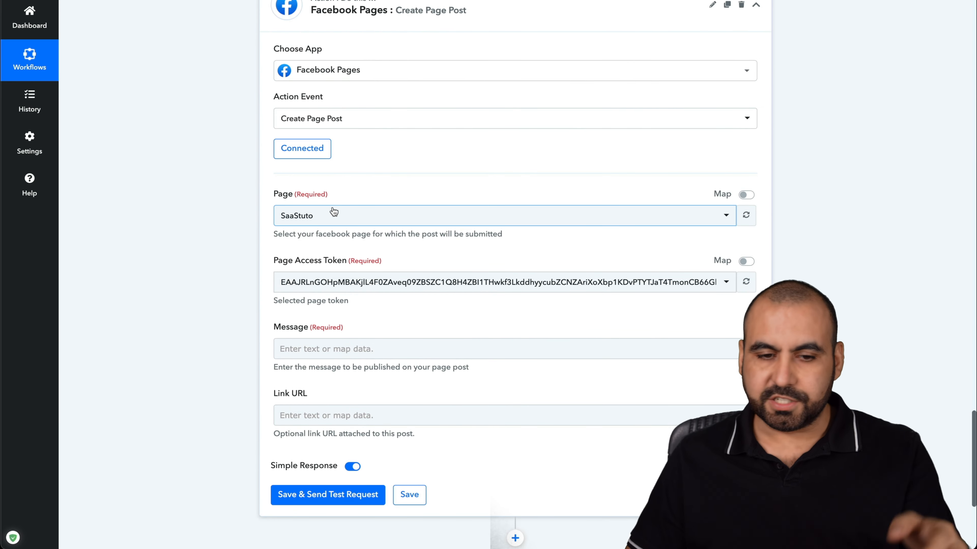
scroll(221, 222, "down", 2)
scroll(297, 309, "down", 1)
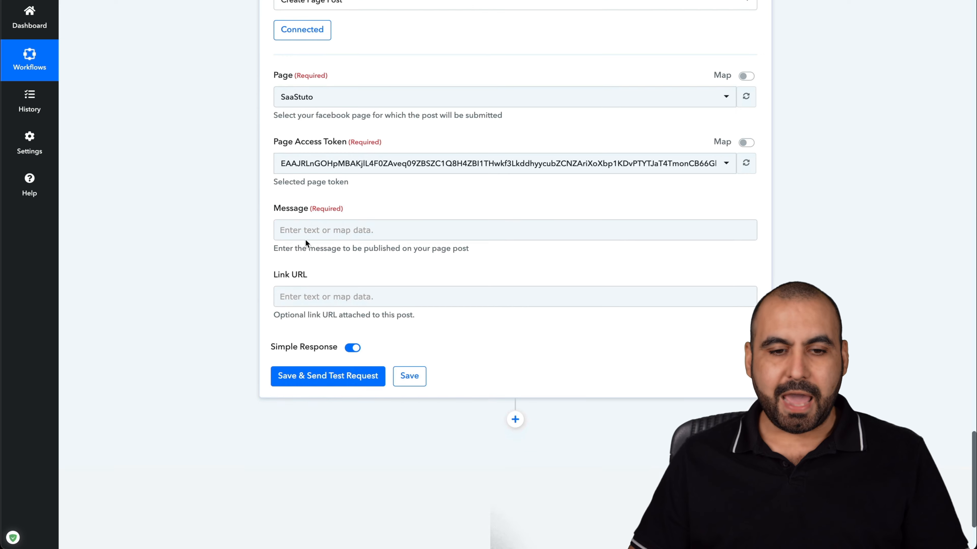
left_click(305, 237)
left_click(388, 342)
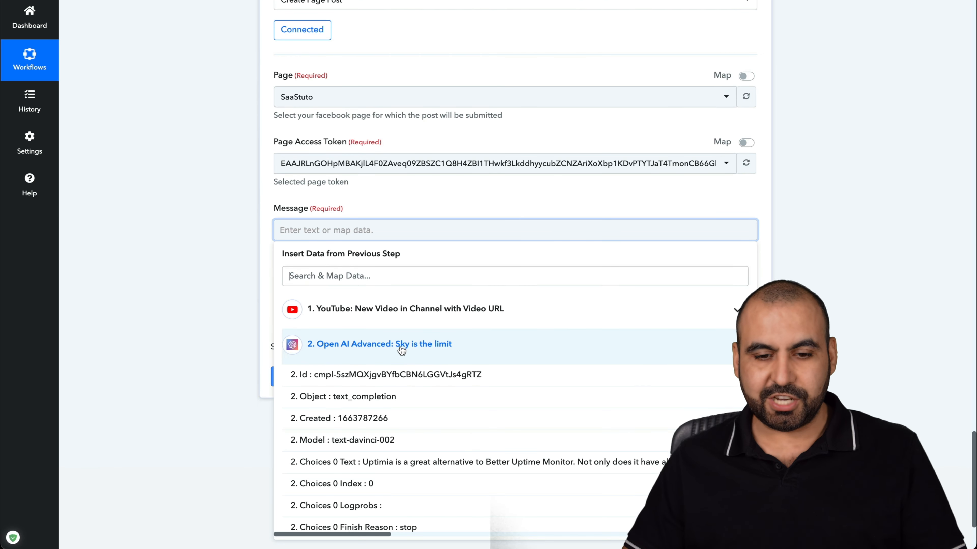
left_click(436, 464)
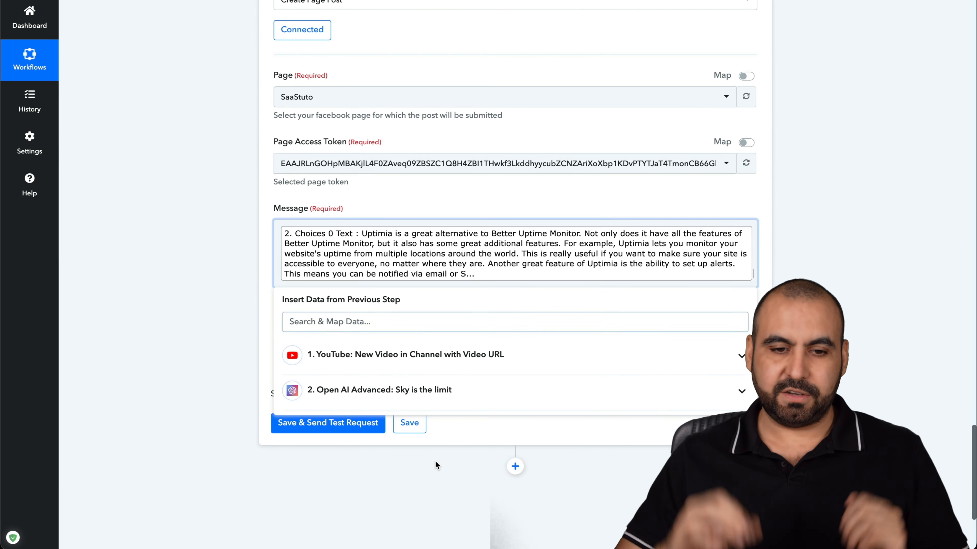
left_click(213, 241)
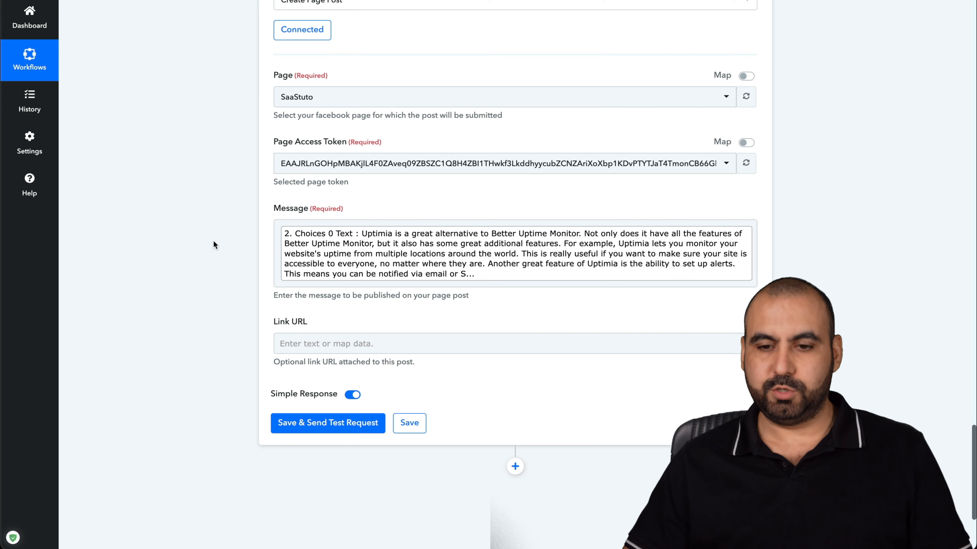
Step: Append the YouTube trigger's Res2 Video Url on its own line below the generated text in the Message
left_click(748, 273)
left_click(536, 380)
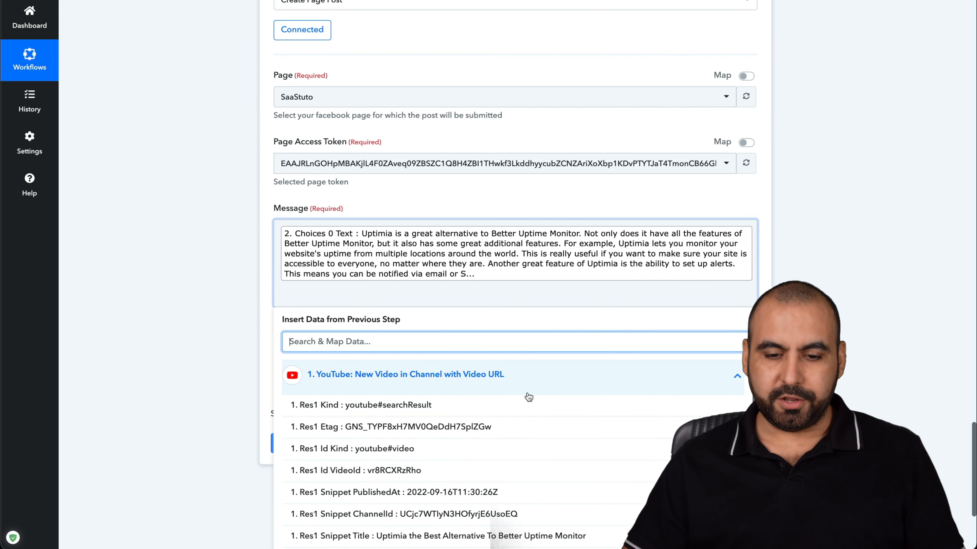
scroll(531, 451, "down", 5)
scroll(531, 452, "down", 8)
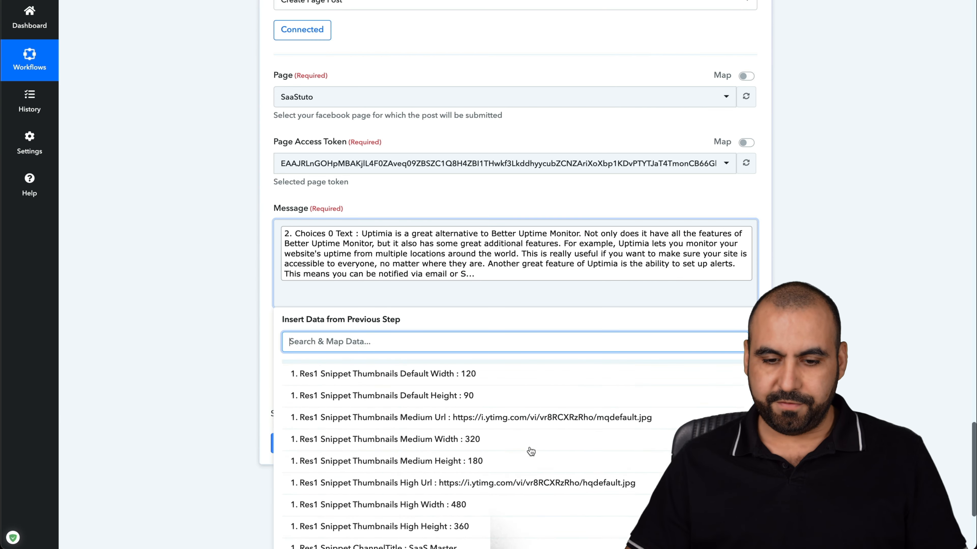
scroll(532, 465, "down", 1)
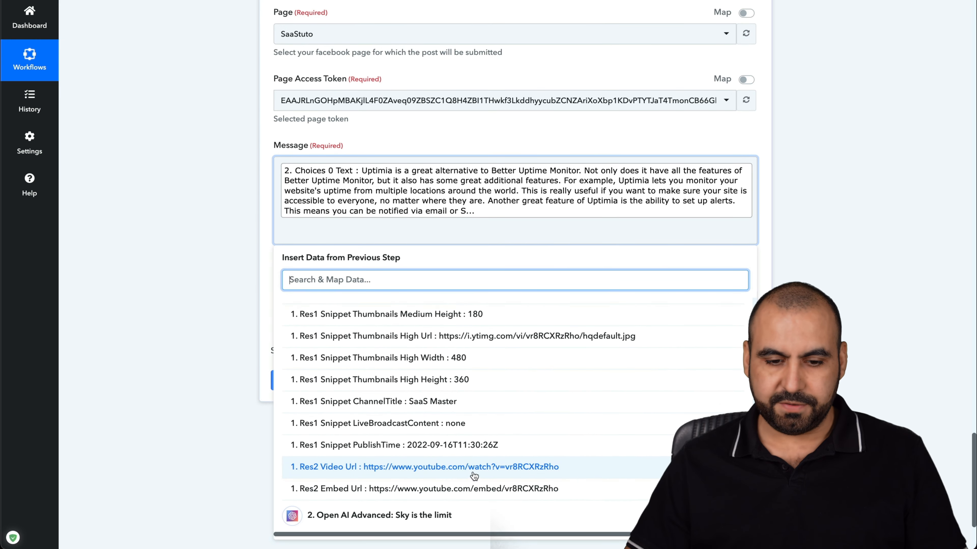
left_click(443, 468)
left_click(249, 211)
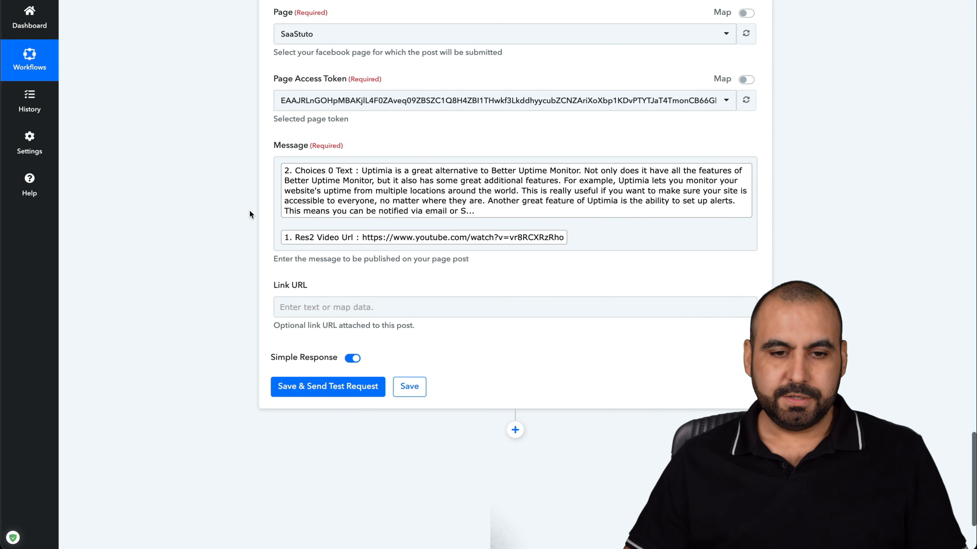
Step: Map the YouTube trigger's Res2 Video Url into the Link URL of the Facebook page post
left_click(373, 307)
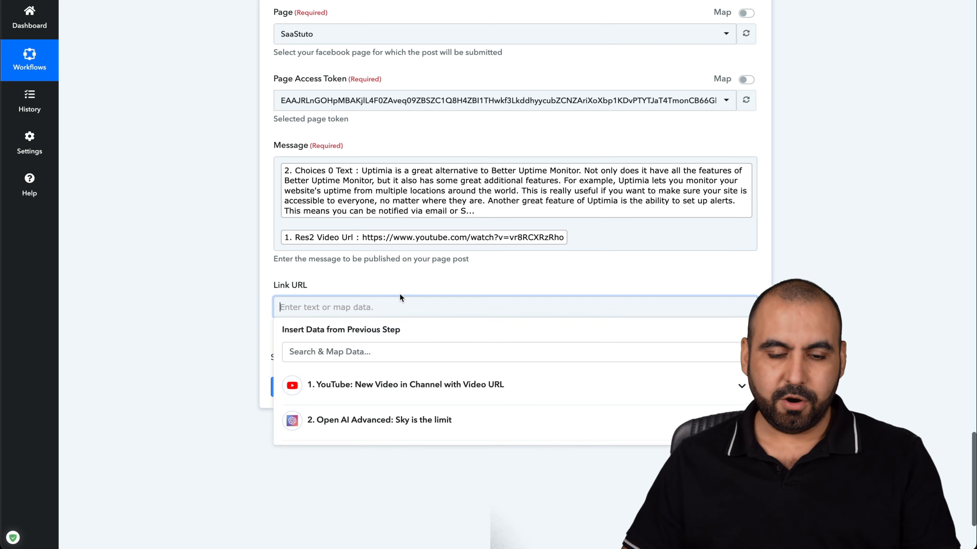
left_click(391, 385)
scroll(389, 460, "down", 8)
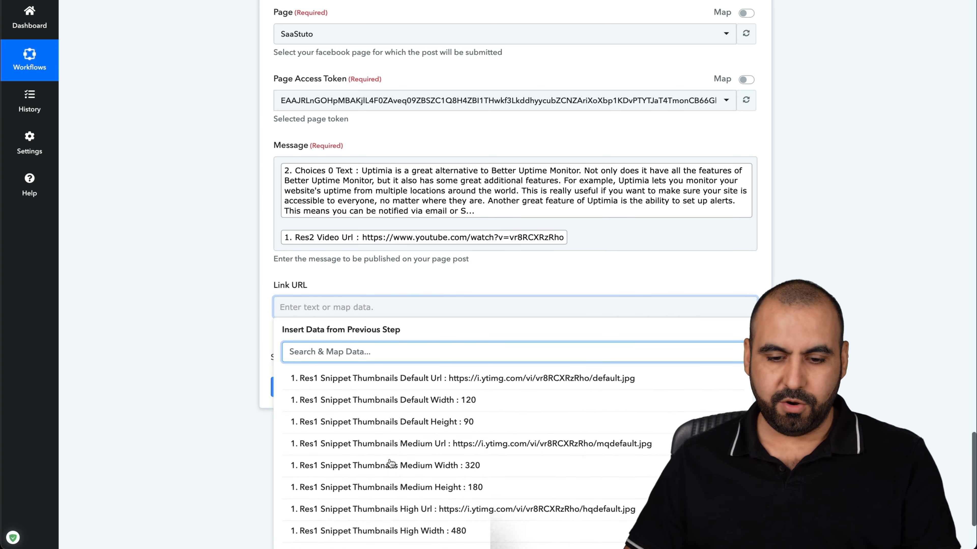
scroll(391, 463, "down", 1)
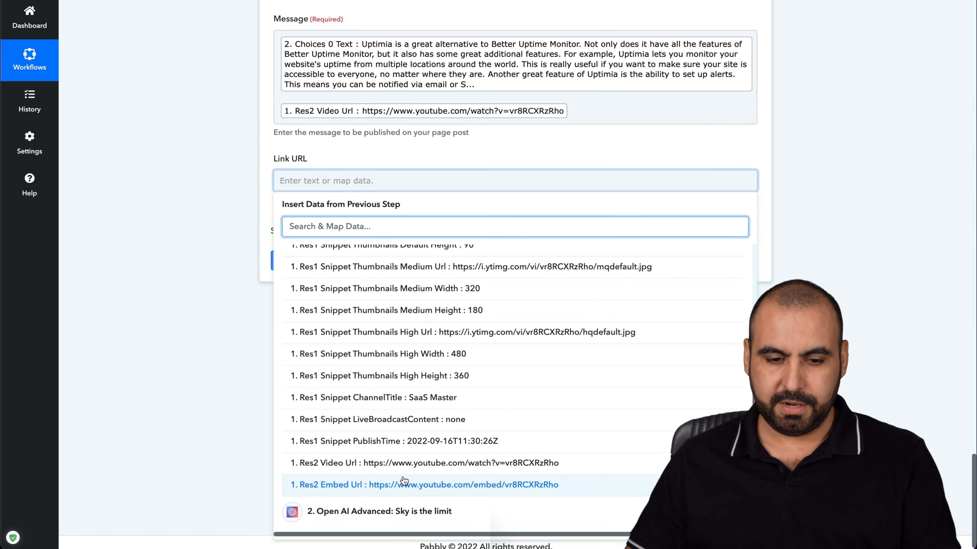
left_click(400, 464)
left_click(209, 226)
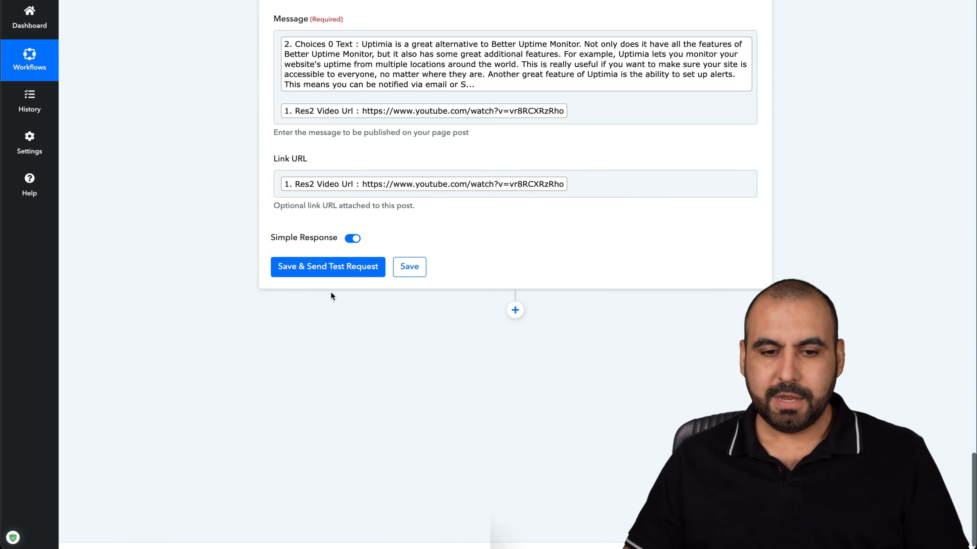
Step: Save the Facebook Pages action while sending a test request, and enlarge the Id value in the received response
scroll(330, 293, "up", 6)
scroll(339, 308, "down", 2)
left_click(356, 485)
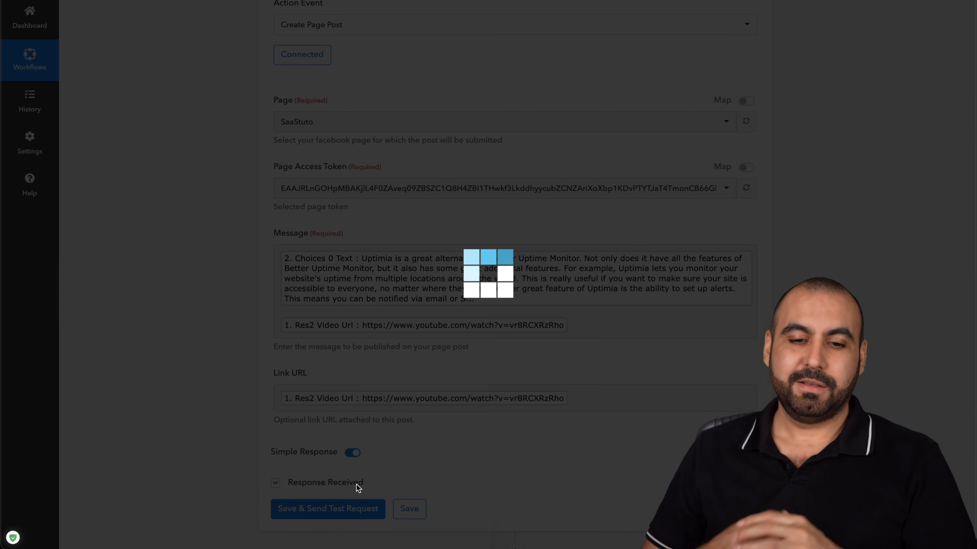
scroll(356, 484, "down", 4)
scroll(357, 487, "down", 3)
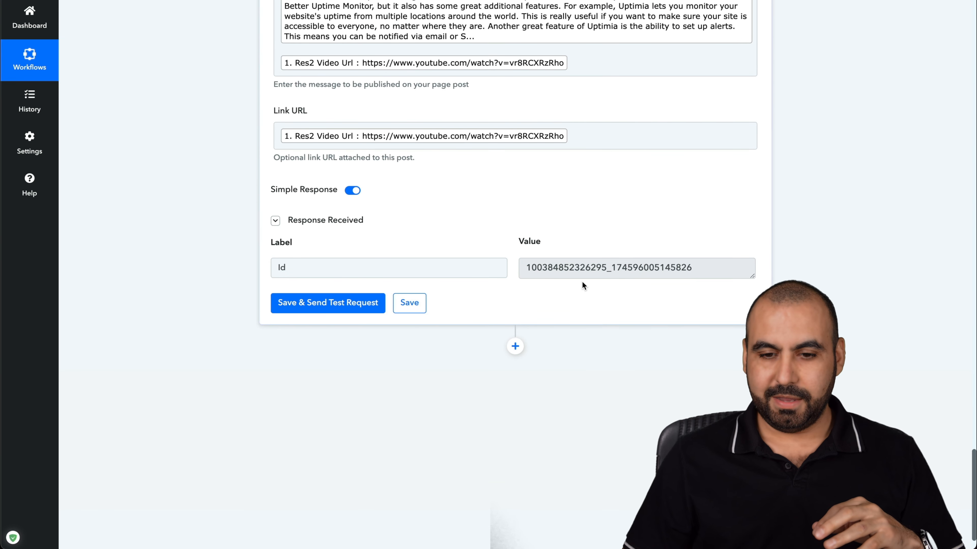
left_click_drag(752, 276, 751, 339)
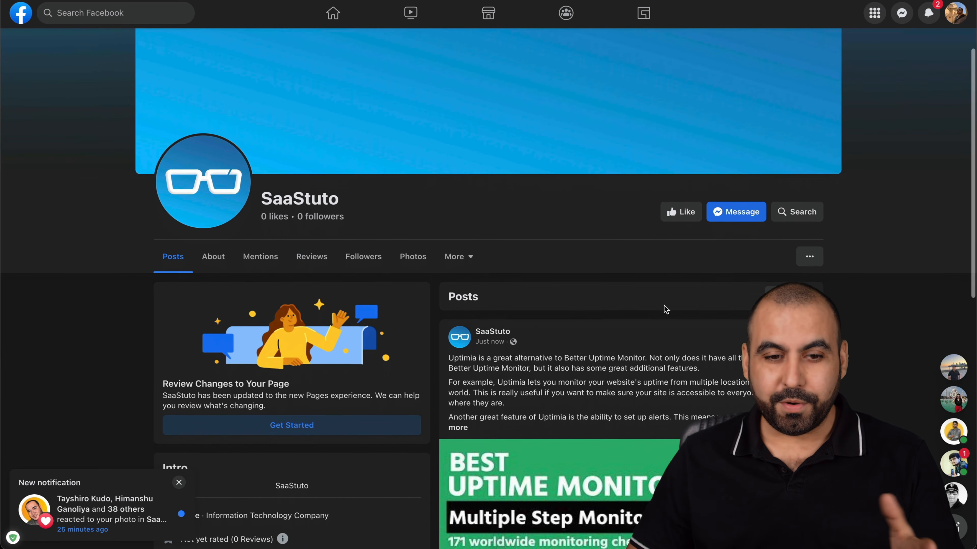
Step: Switch to the SaaStuto page on Facebook, expand the newest post and read through its full text
scroll(666, 310, "down", 4)
scroll(666, 310, "down", 1)
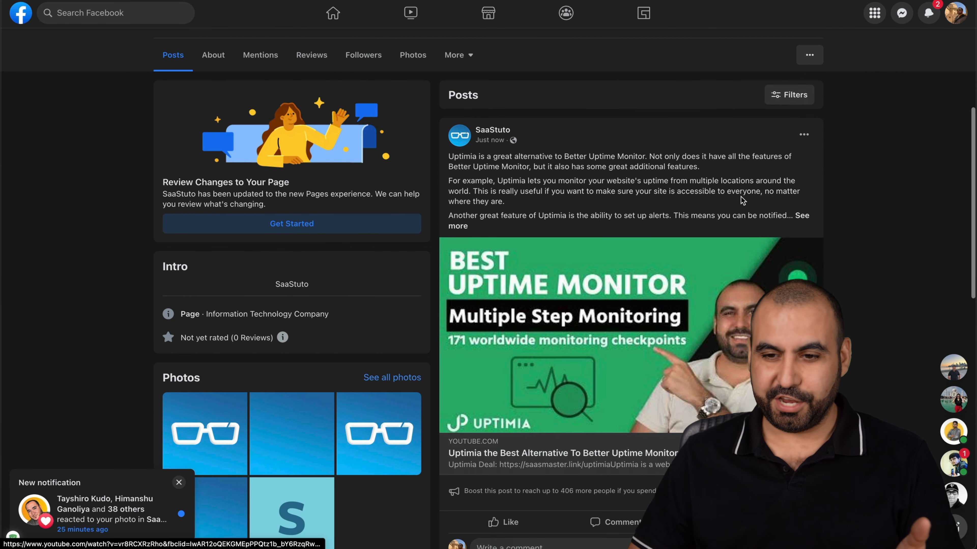
left_click(802, 215)
left_click_drag(448, 156, 617, 265)
left_click(617, 265)
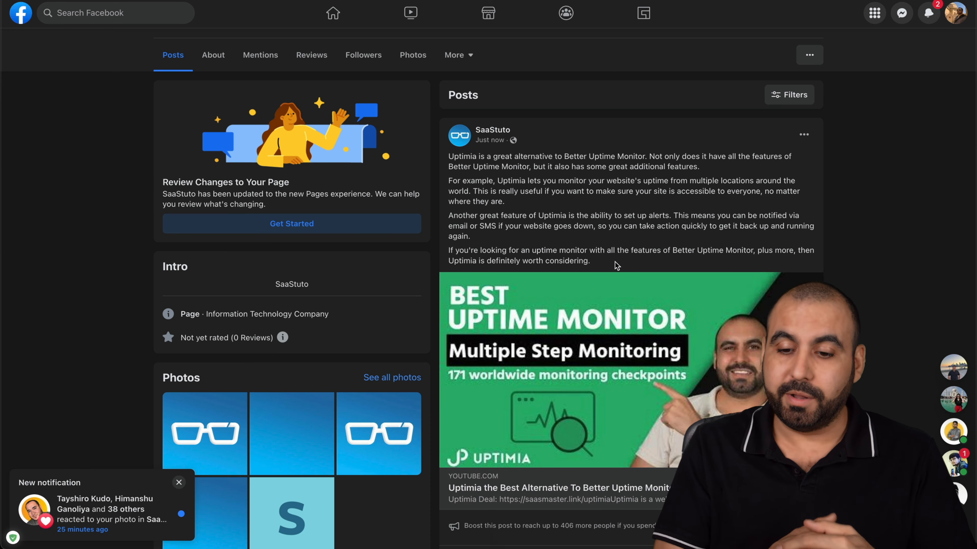
scroll(616, 218, "up", 5)
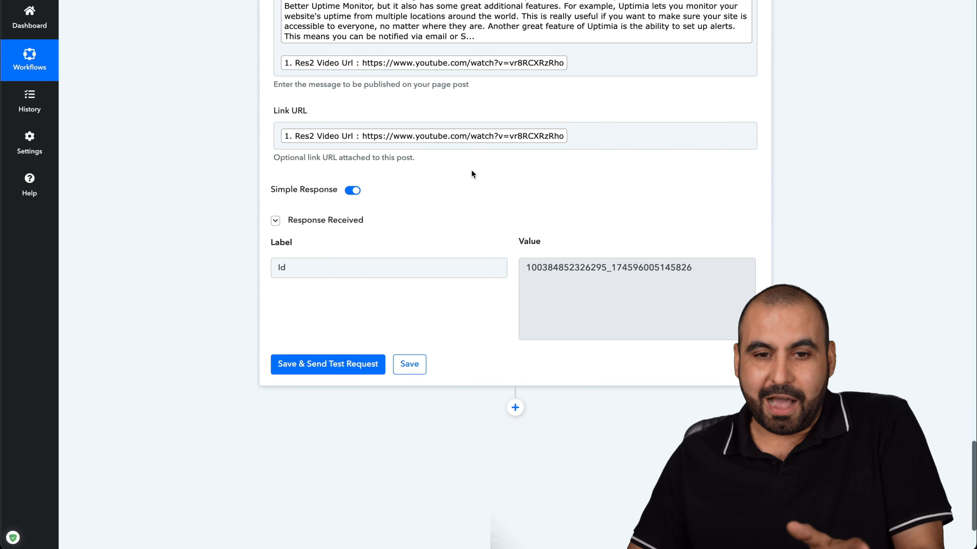
Step: Return to the OPENAI FOR VIDEO workflow in Pabbly Connect and collapse the YouTube trigger and the Facebook Pages action for an overview
scroll(472, 170, "up", 10)
scroll(470, 170, "up", 15)
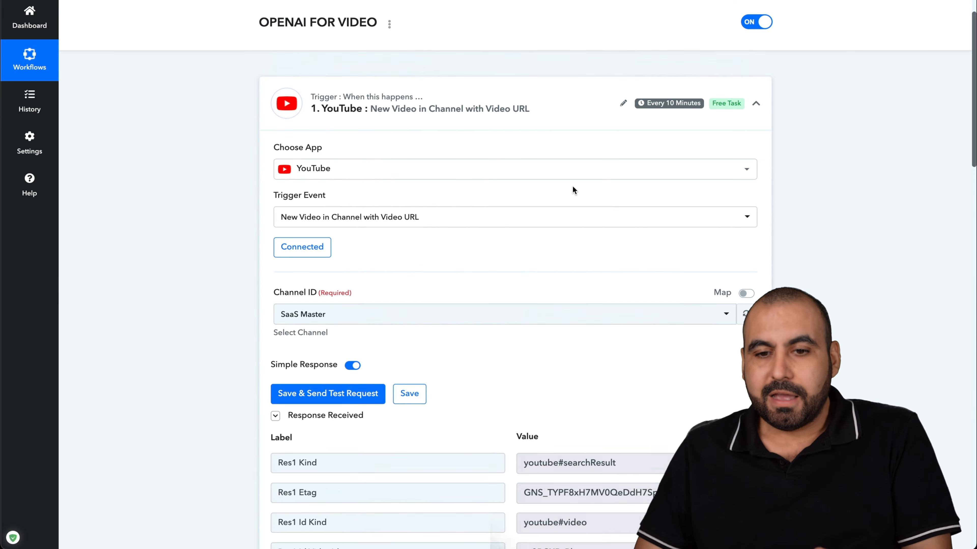
left_click(583, 127)
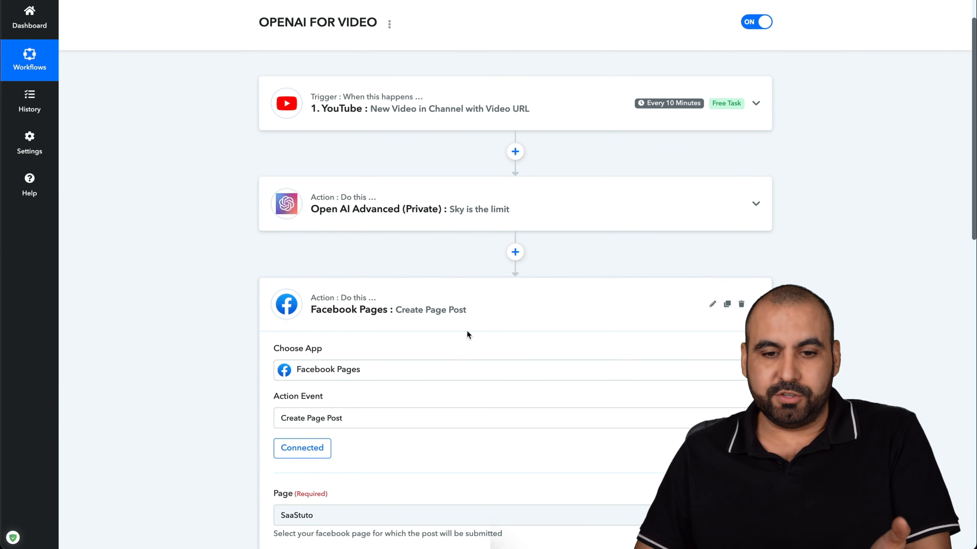
left_click(520, 299)
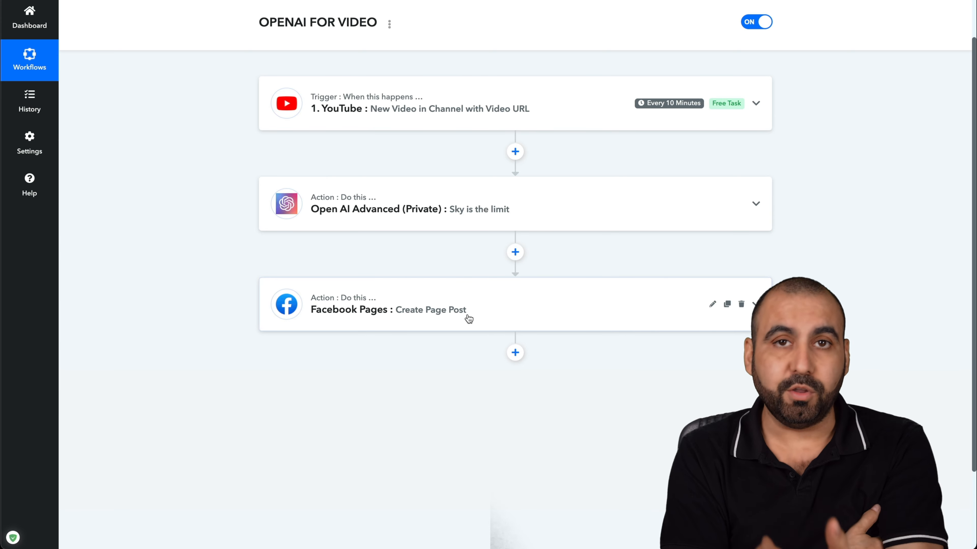
Step: In the Youtube auto comment SaaS Master workflow, collapse the trigger and examine the Number Formatter's spreadsheet formula
scroll(468, 319, "up", 2)
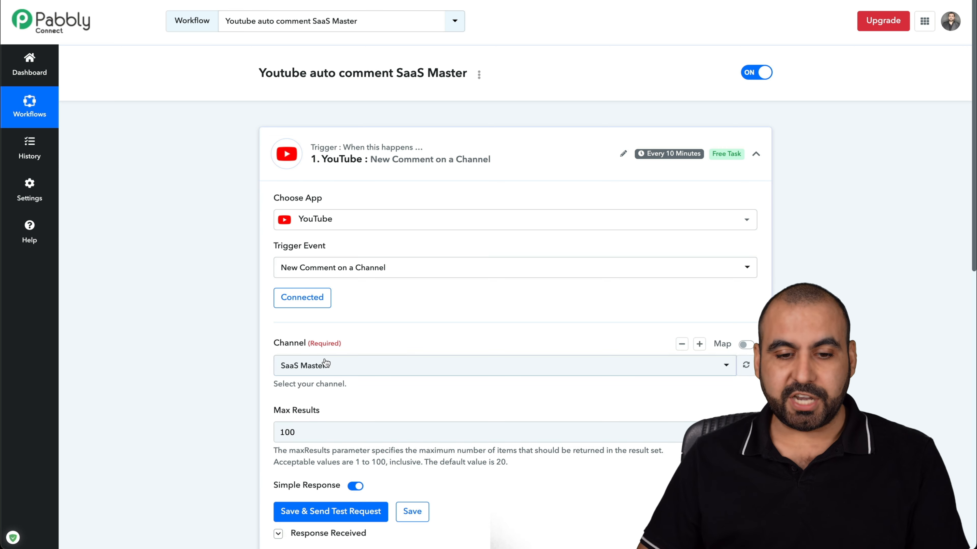
left_click(519, 159)
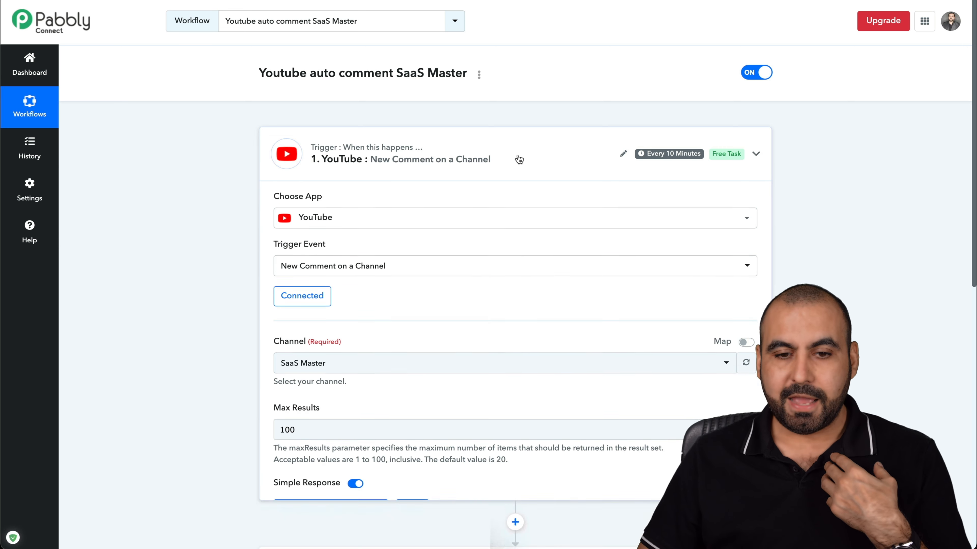
scroll(293, 342, "down", 2)
left_click(523, 200)
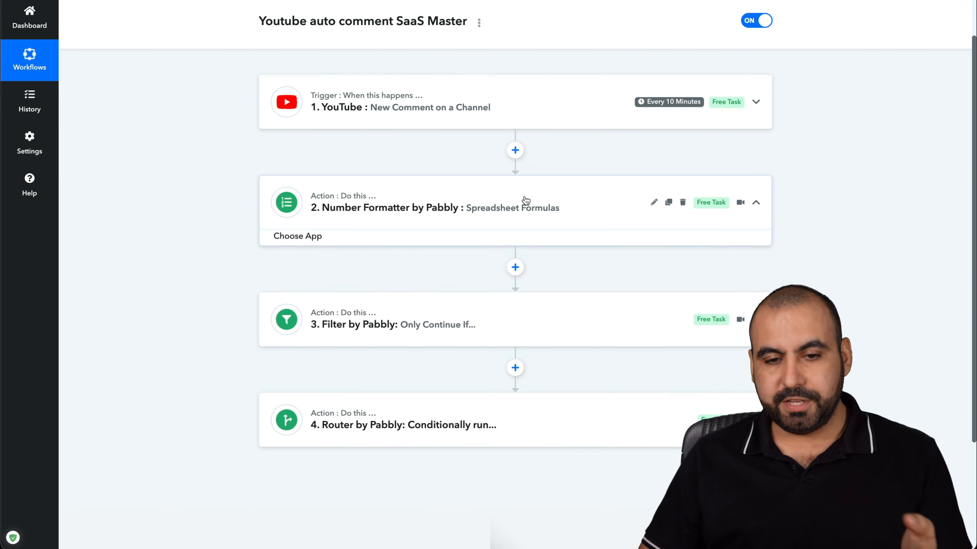
scroll(454, 294, "down", 3)
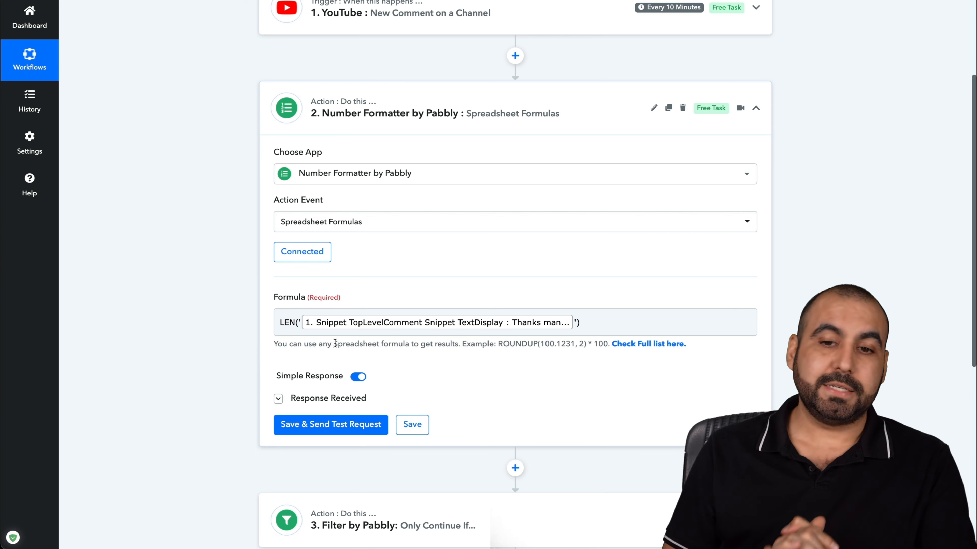
left_click(501, 123)
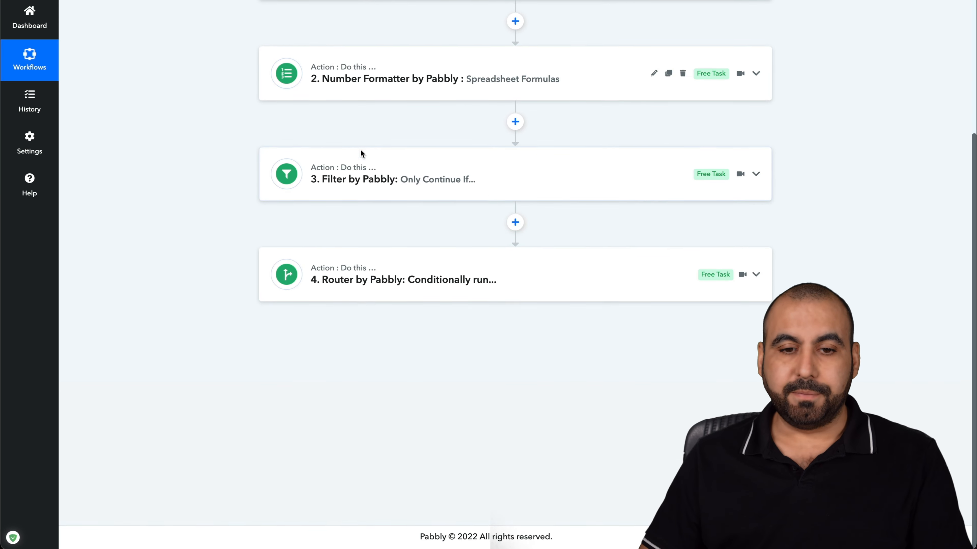
Step: Examine the condition of the third step's Filter, and open the Router's Thanks route to view its filter and action steps
left_click(385, 175)
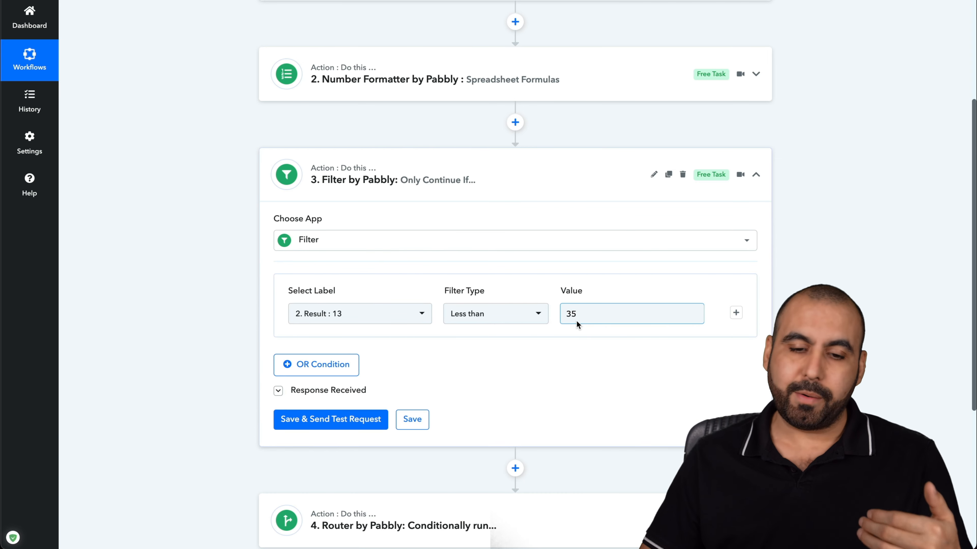
left_click(520, 174)
left_click(497, 277)
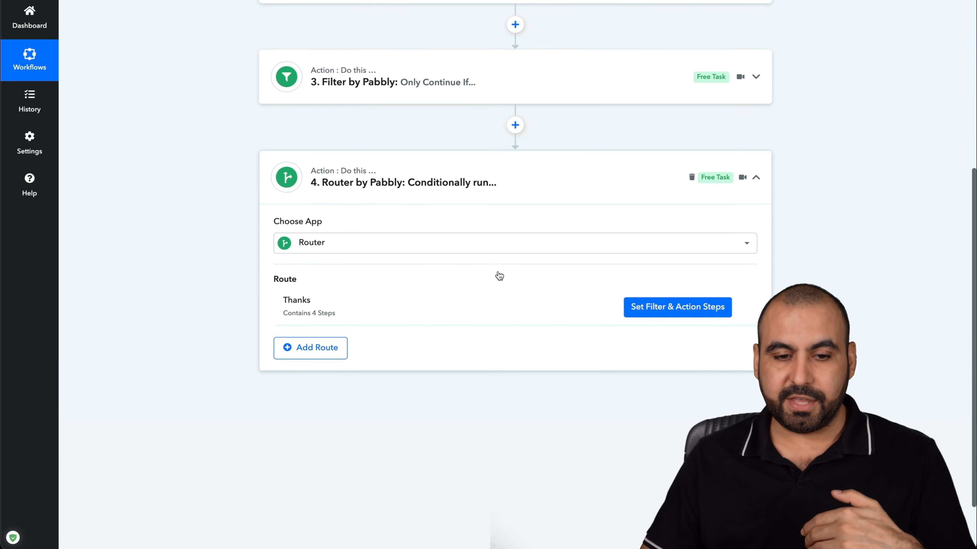
left_click(659, 310)
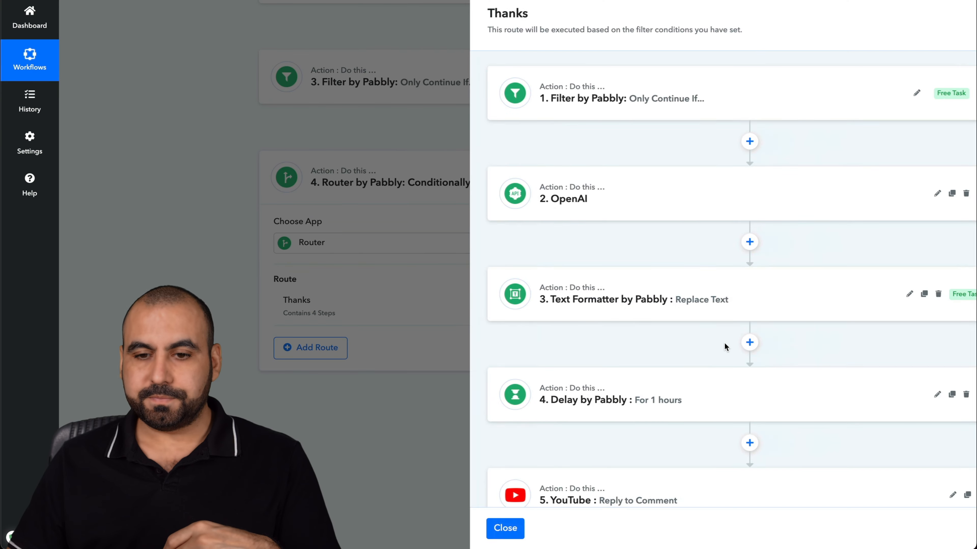
Step: Expand the Filter step of the Thanks route and look through all its OR keyword conditions
left_click(665, 109)
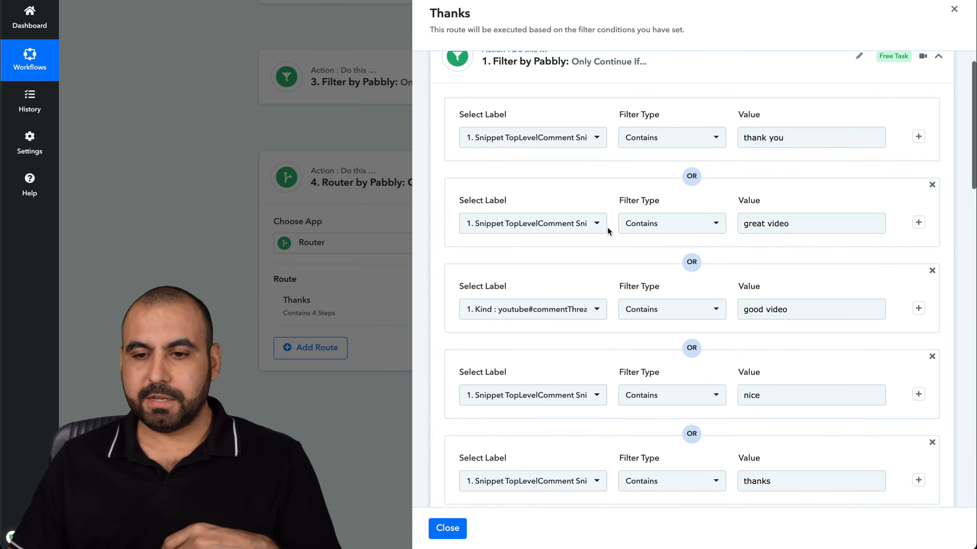
scroll(607, 227, "down", 1)
left_click(788, 93)
scroll(797, 189, "down", 5)
scroll(796, 189, "down", 10)
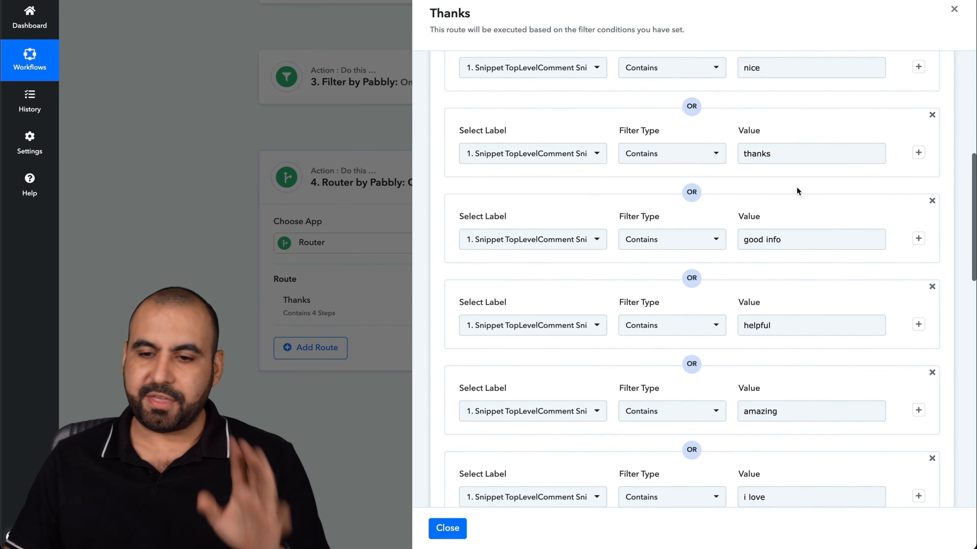
scroll(796, 190, "down", 3)
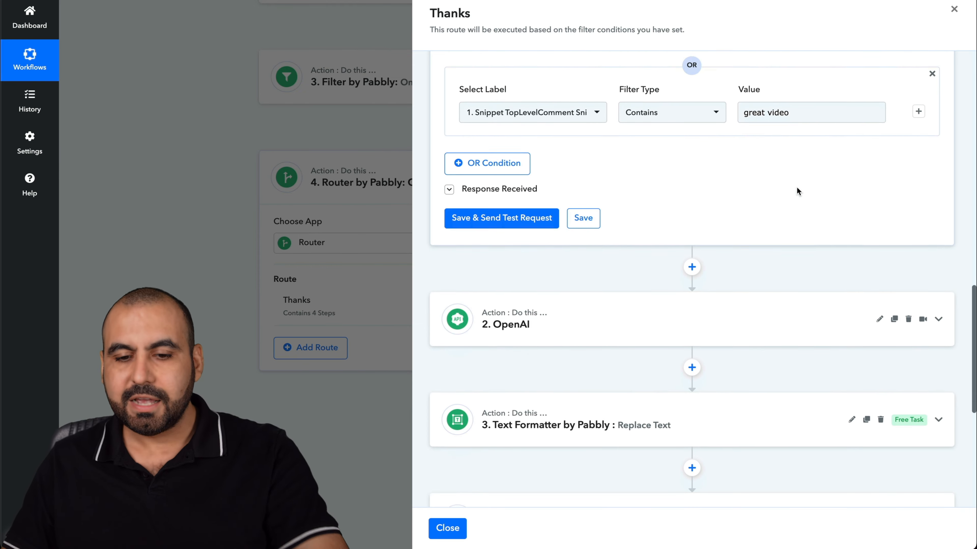
Step: Examine the OpenAI step's prompt and request parameters, collapse it and look over the route's remaining actions
left_click(635, 280)
scroll(634, 277, "down", 7)
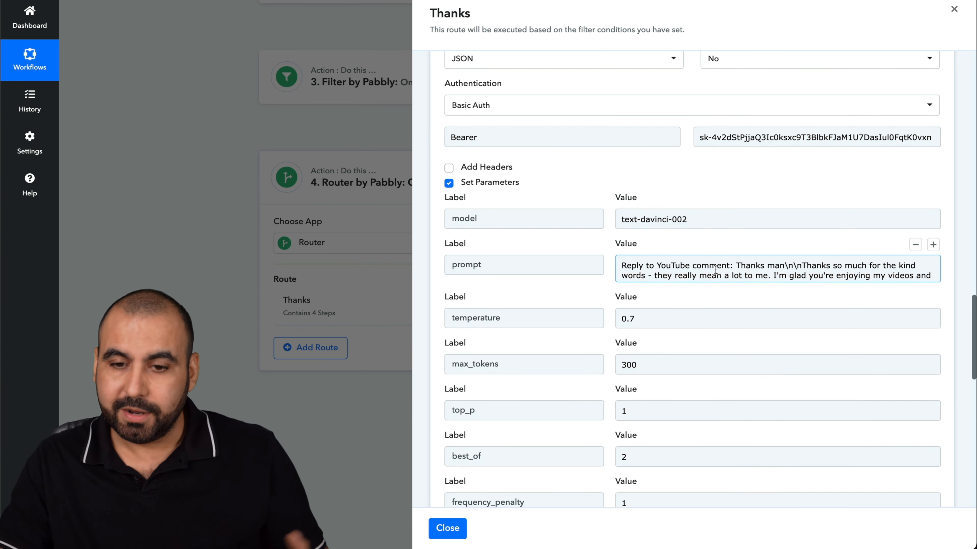
scroll(714, 202, "up", 9)
left_click(745, 239)
scroll(623, 360, "down", 5)
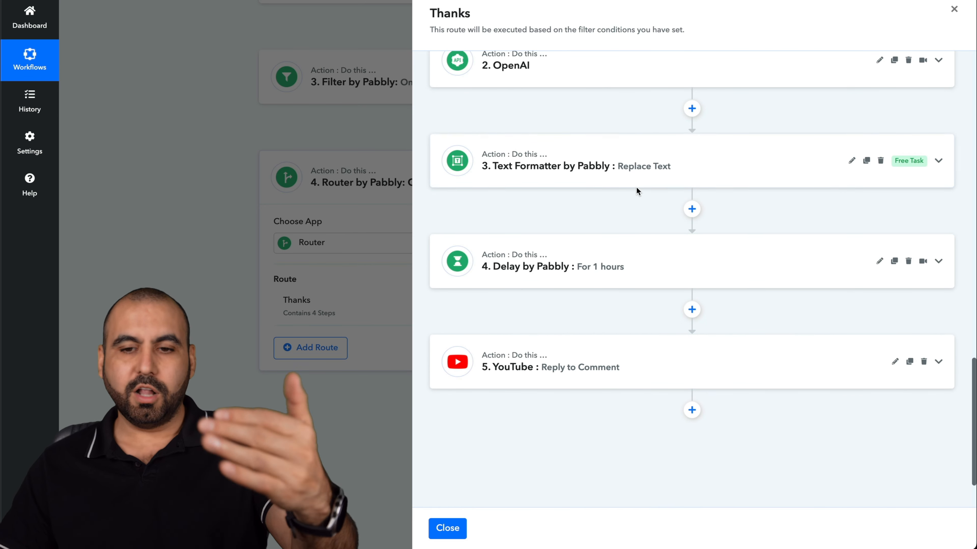
mouse_move(563, 266)
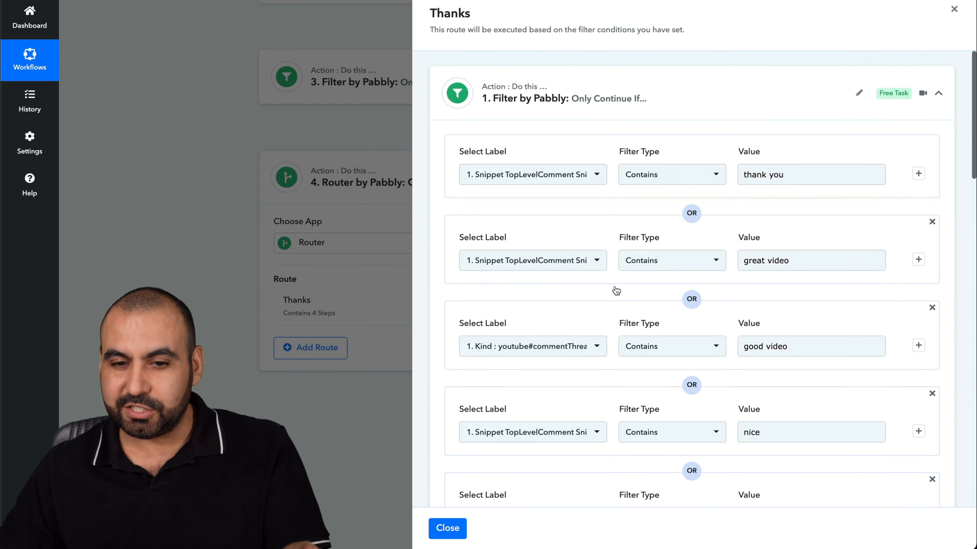
Step: Return to the Thanks route's Filter and review its first keyword values, starting with "thank you"
left_click(810, 177)
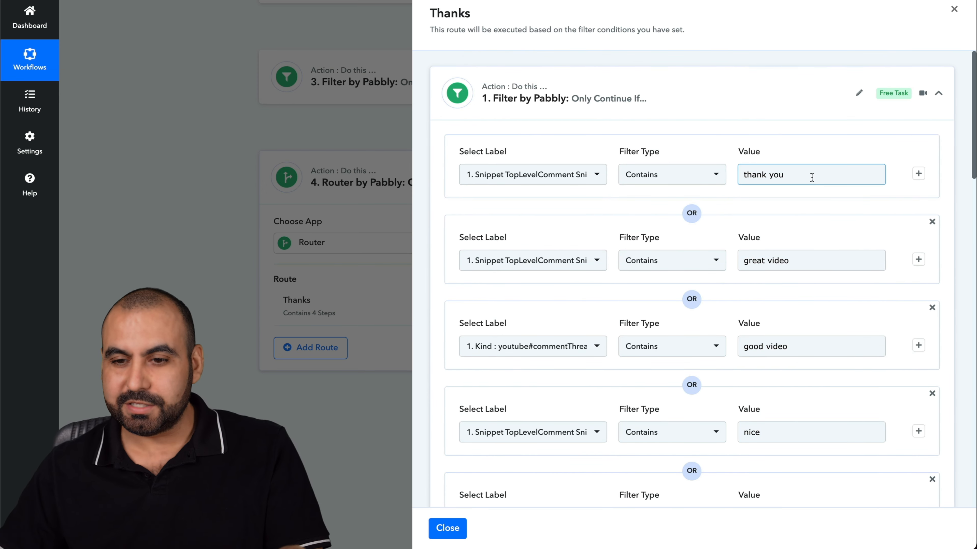
scroll(830, 204, "down", 2)
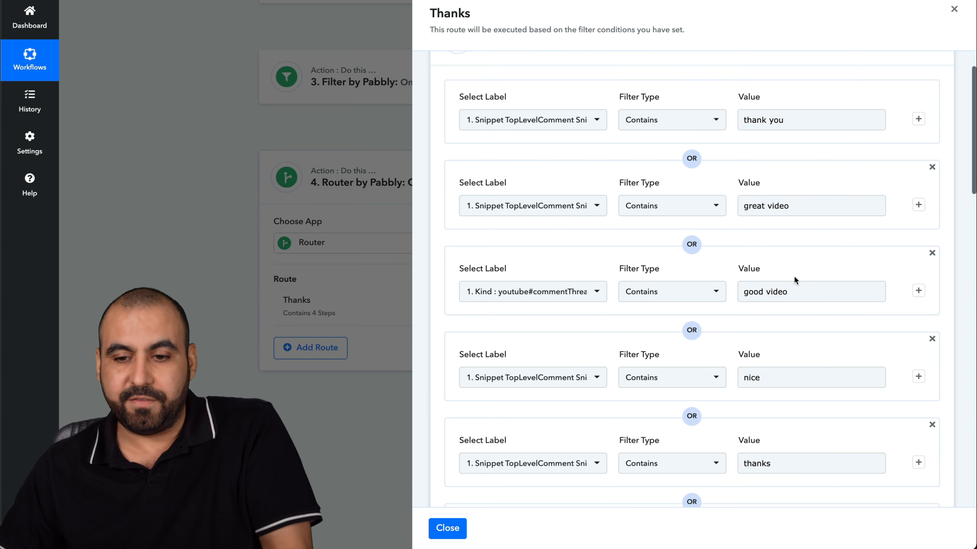
scroll(786, 341, "down", 1)
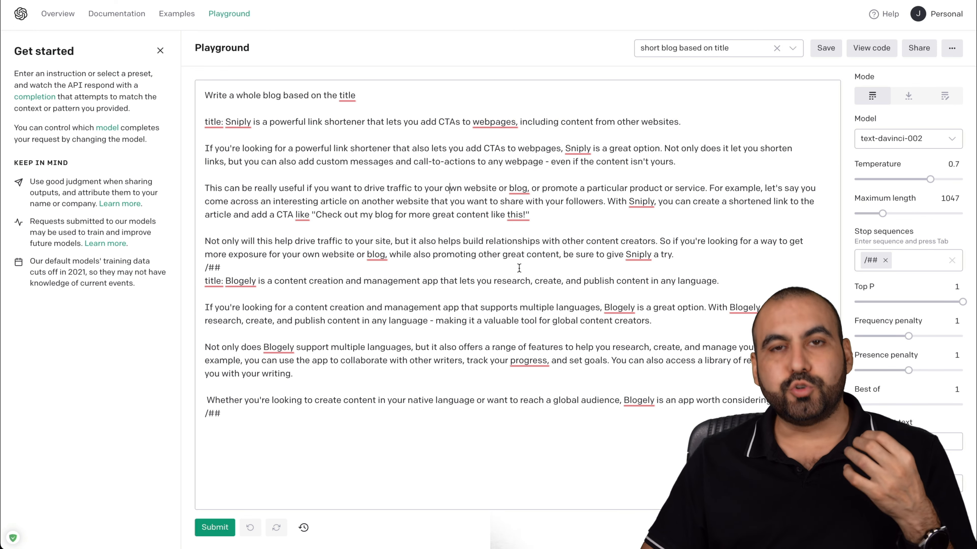
Step: Load the "full blog" preset in the OpenAI Playground and view its example prompts from the beginning
left_click(729, 48)
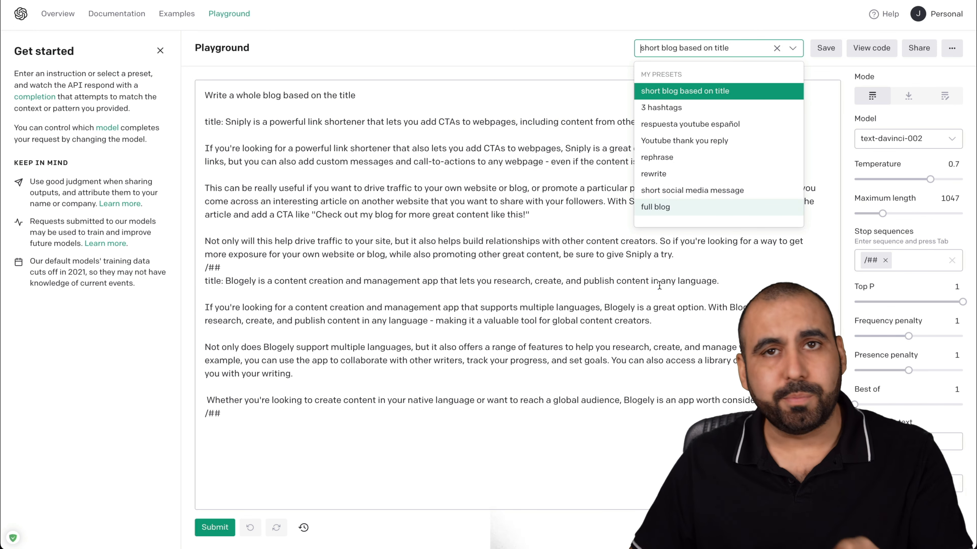
left_click(655, 206)
left_click(582, 66)
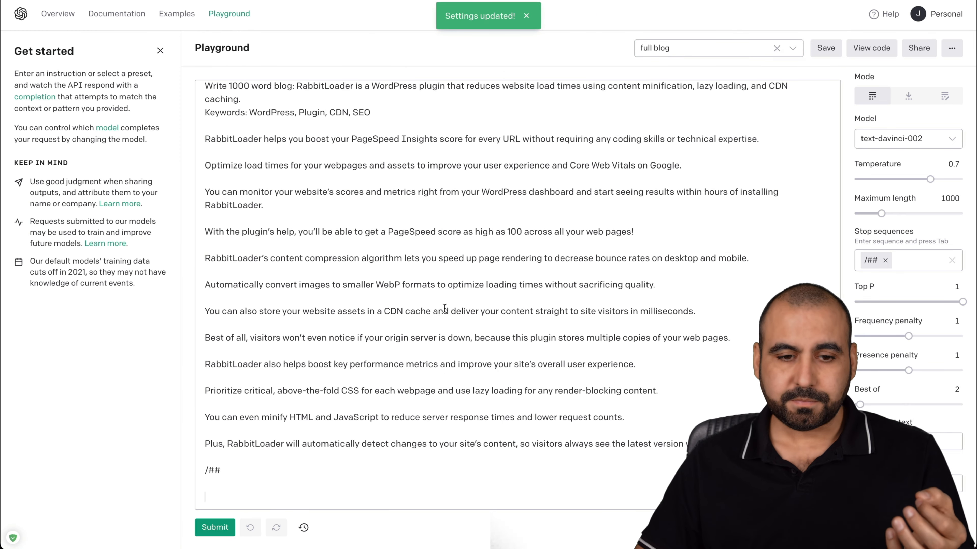
scroll(434, 321, "up", 9)
scroll(434, 321, "up", 10)
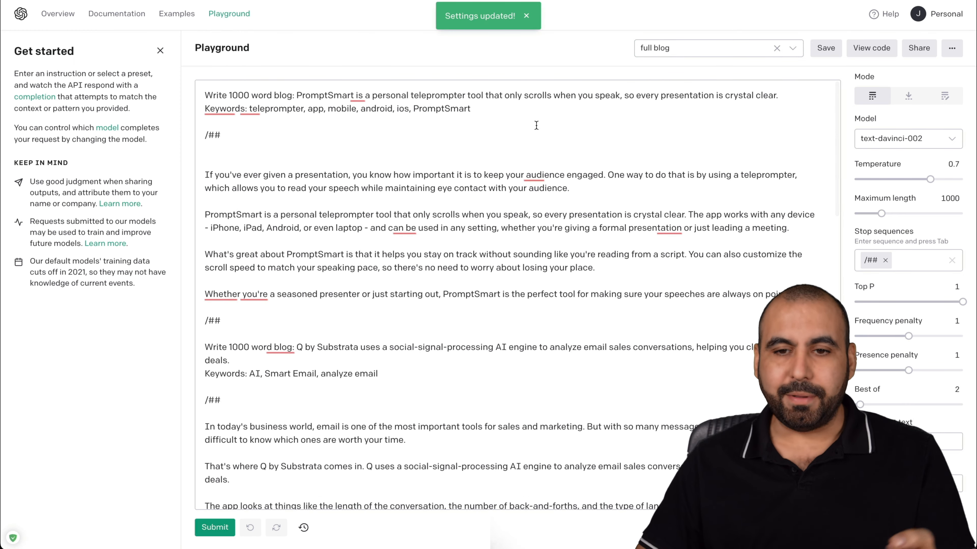